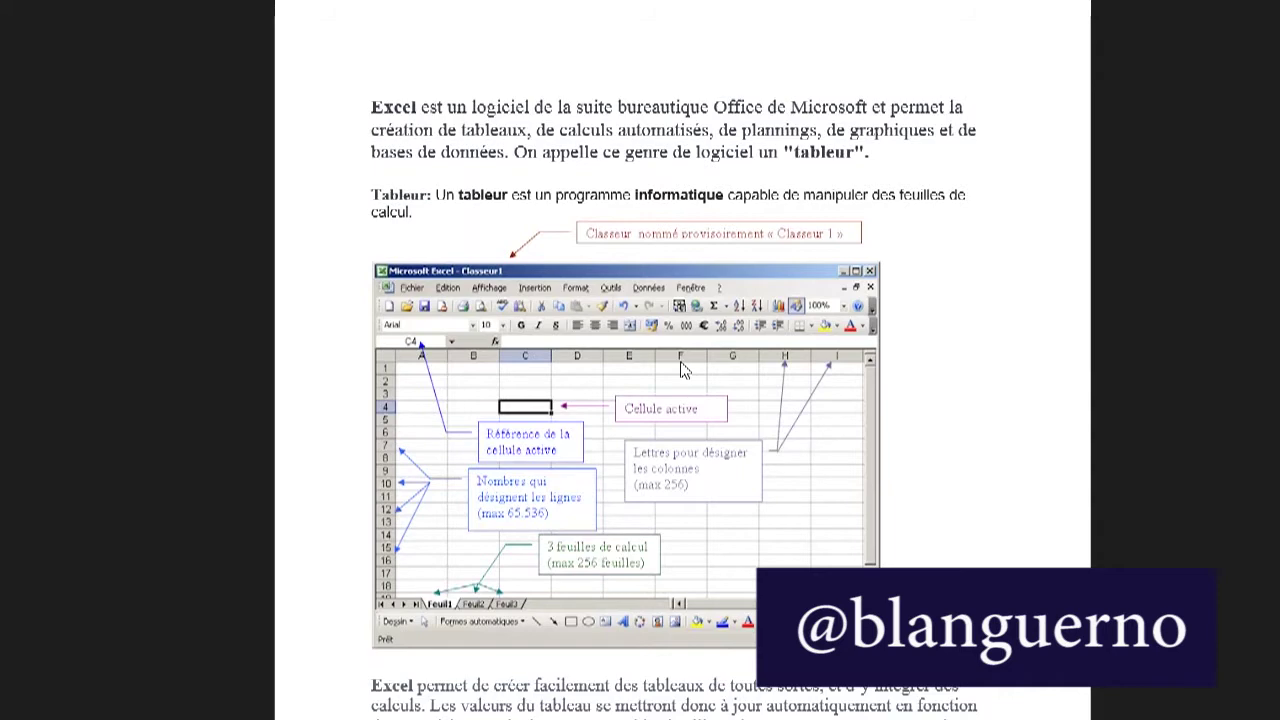
Scroll past the annotated Excel screenshot to the paragraphs on tables, calculations and charts
{"action": "scroll", "coordinate": [683, 370], "scroll_direction": "down", "scroll_amount": 1}
{"action": "scroll", "coordinate": [683, 370], "scroll_direction": "down", "scroll_amount": 1}
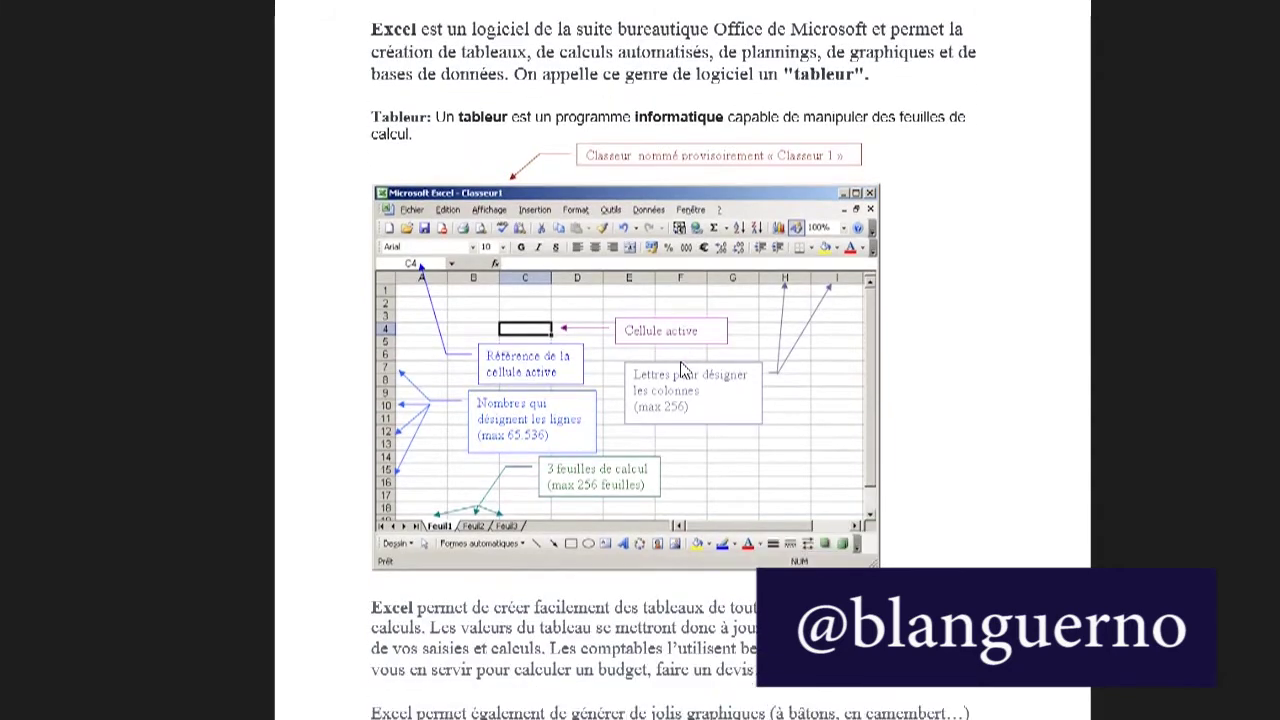
{"action": "scroll", "coordinate": [683, 370], "scroll_direction": "down", "scroll_amount": 1}
{"action": "scroll", "coordinate": [683, 370], "scroll_direction": "down", "scroll_amount": 1}
{"action": "scroll", "coordinate": [683, 370], "scroll_direction": "down", "scroll_amount": 2}
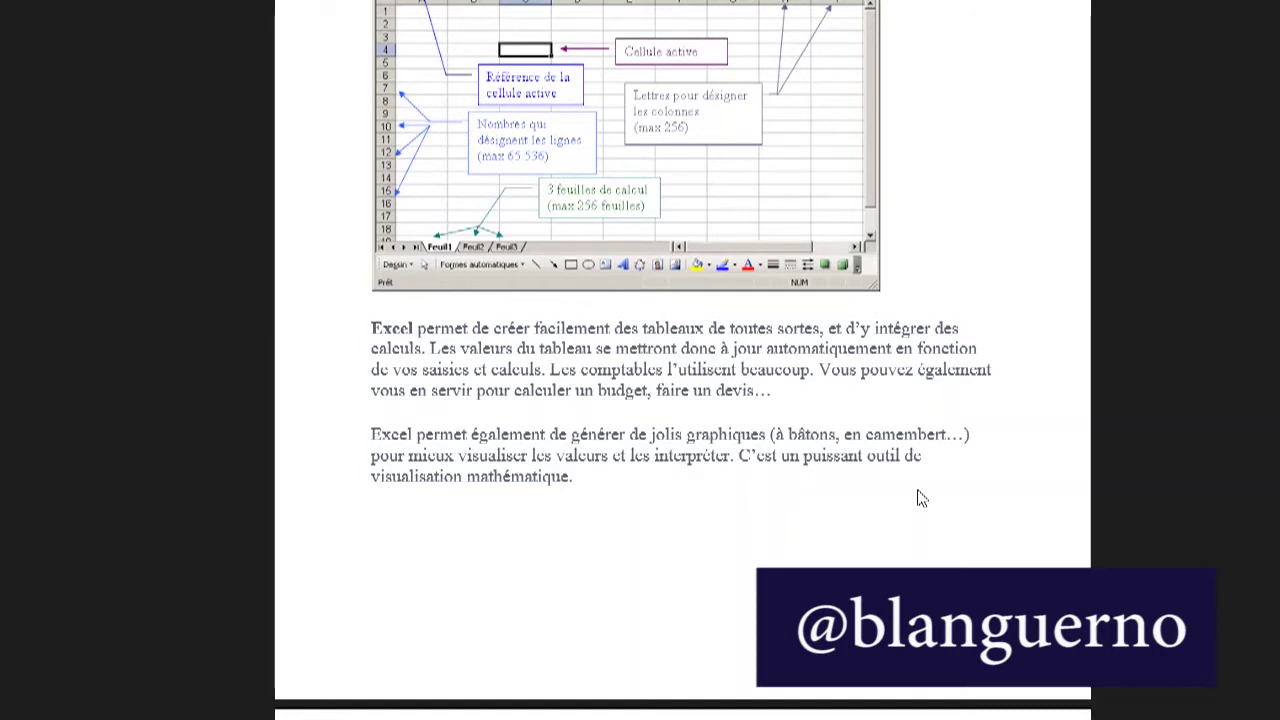
Scroll down to the page with the Excel university calendar screenshot
{"action": "scroll", "coordinate": [921, 497], "scroll_direction": "down", "scroll_amount": 1}
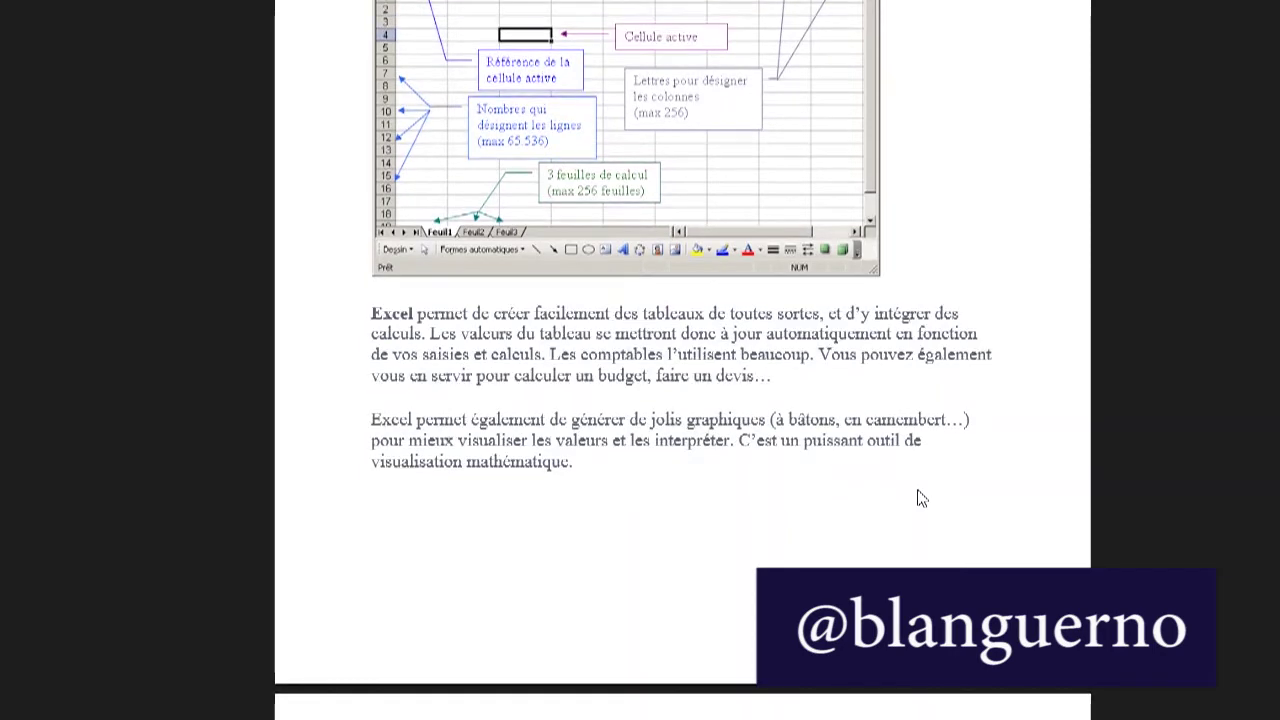
{"action": "scroll", "coordinate": [921, 497], "scroll_direction": "down", "scroll_amount": 2}
{"action": "scroll", "coordinate": [921, 497], "scroll_direction": "down", "scroll_amount": 3}
{"action": "scroll", "coordinate": [921, 497], "scroll_direction": "down", "scroll_amount": 3}
{"action": "scroll", "coordinate": [918, 491], "scroll_direction": "down", "scroll_amount": 1}
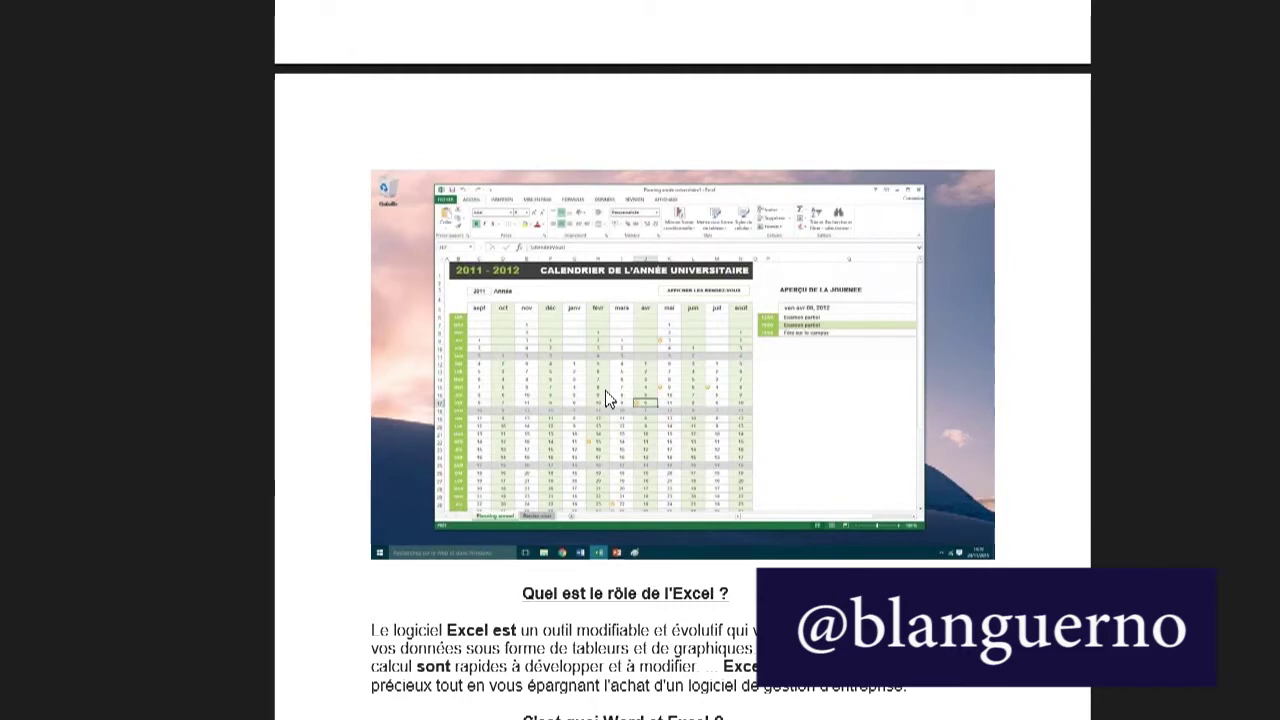
Scroll below the calendar to the 'C'est quoi Word et Excel ?' and 'C'est quoi la bureautique ?' sections
{"action": "scroll", "coordinate": [605, 398], "scroll_direction": "down", "scroll_amount": 3}
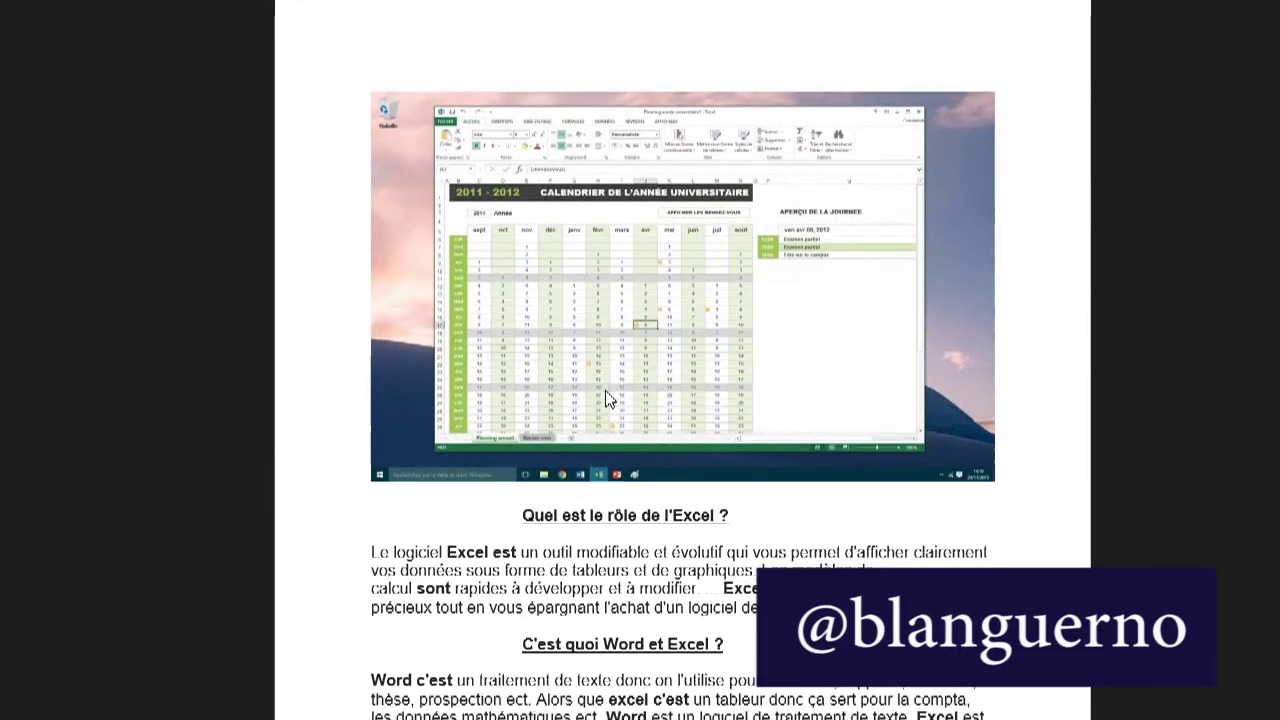
{"action": "scroll", "coordinate": [605, 398], "scroll_direction": "down", "scroll_amount": 5}
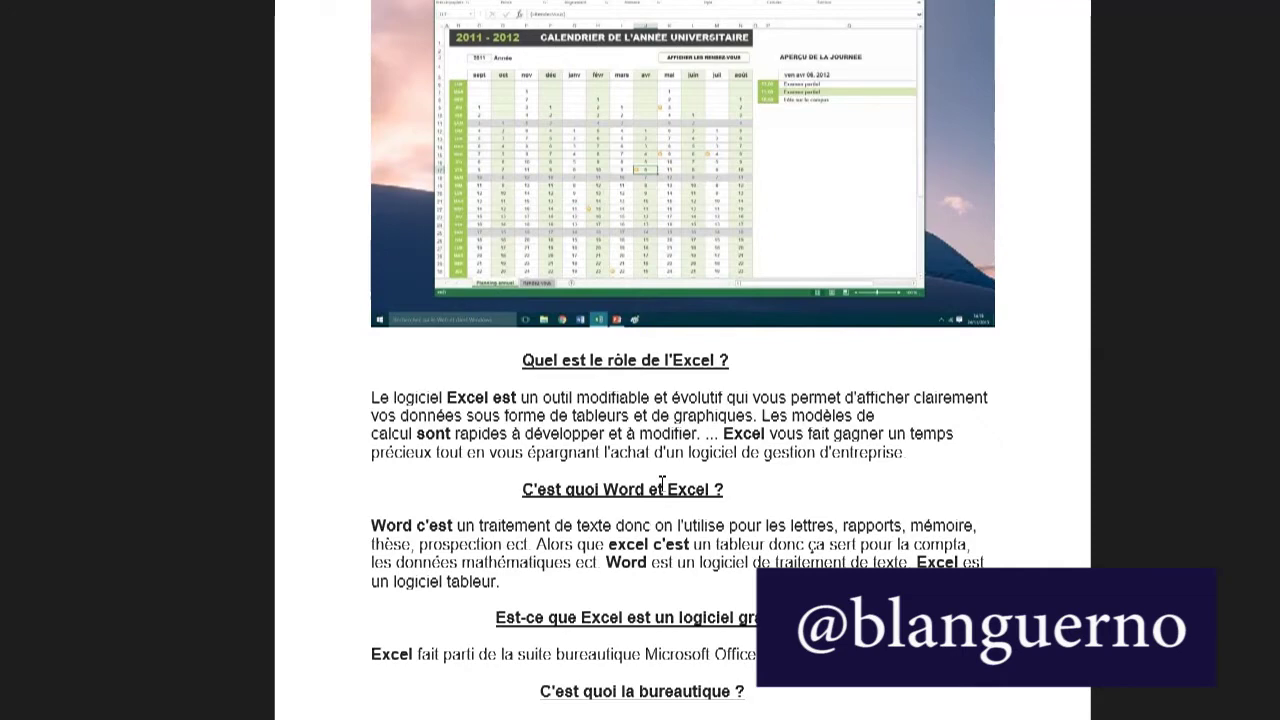
{"action": "scroll", "coordinate": [661, 484], "scroll_direction": "down", "scroll_amount": 2}
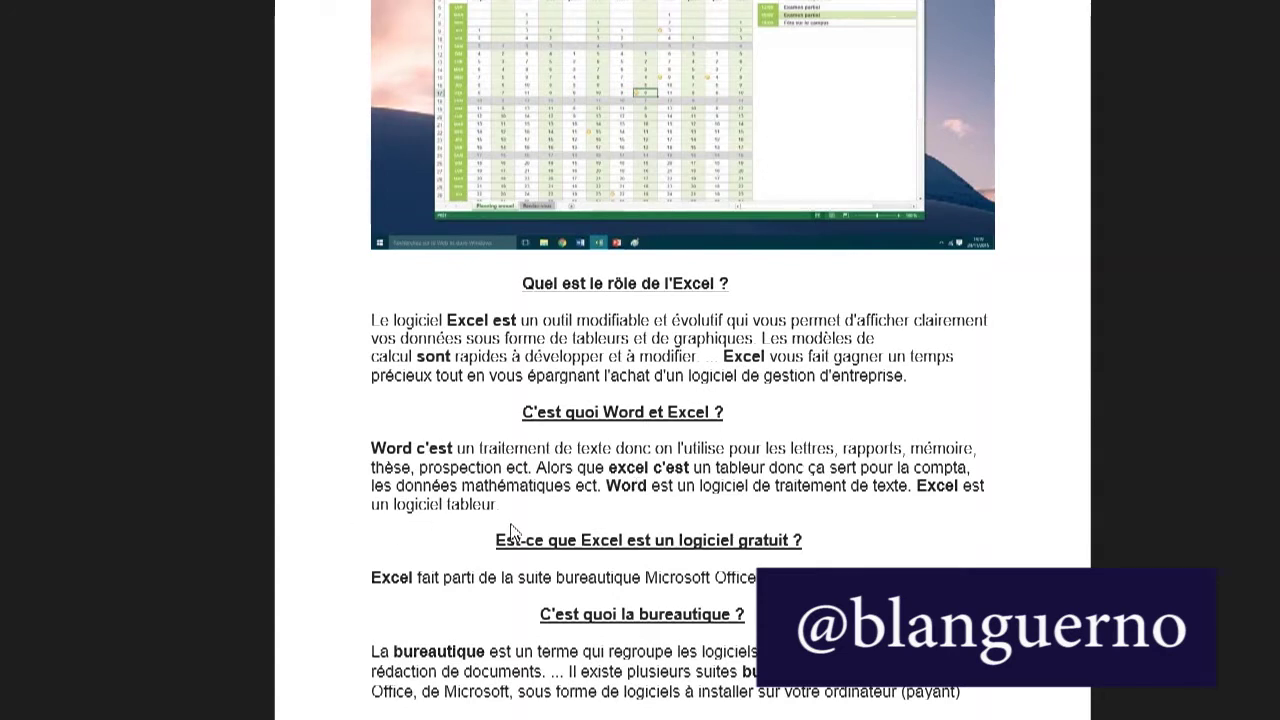
{"action": "scroll", "coordinate": [510, 530], "scroll_direction": "down", "scroll_amount": 3}
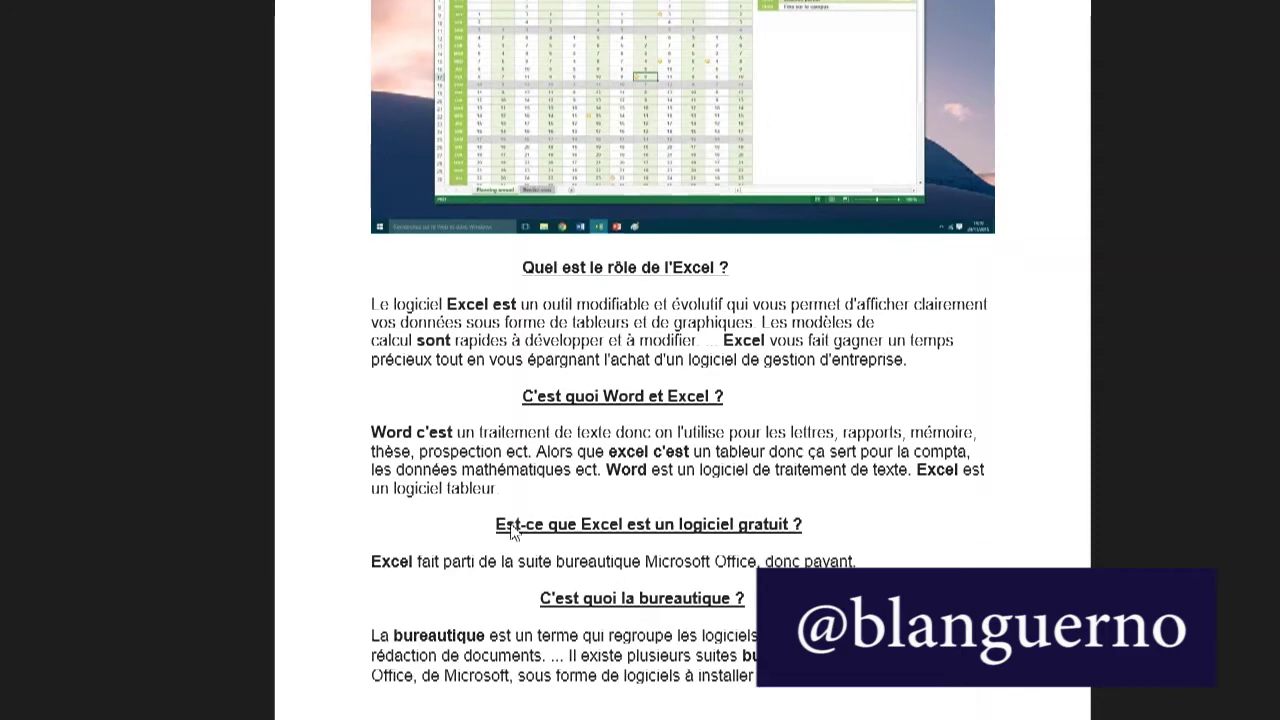
{"action": "scroll", "coordinate": [512, 530], "scroll_direction": "down", "scroll_amount": 1}
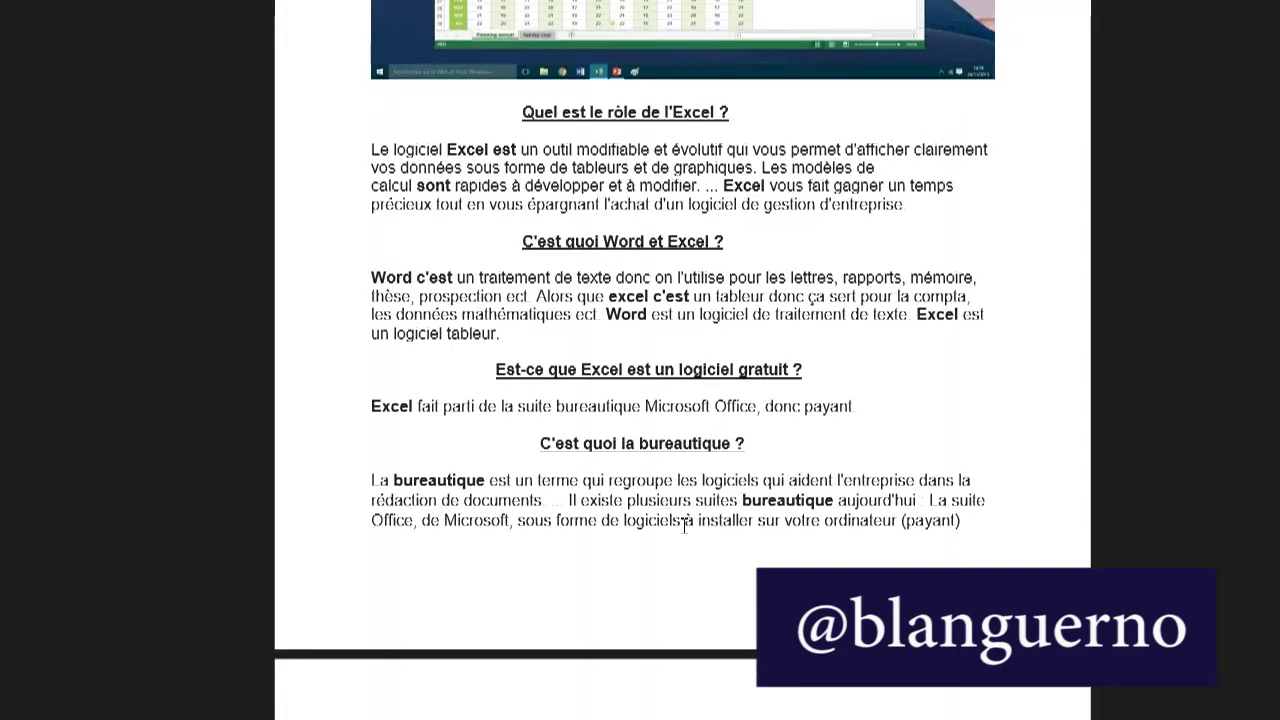
Scroll to page 3 about becoming an Excel expert and Excel training
{"action": "scroll", "coordinate": [686, 522], "scroll_direction": "down", "scroll_amount": 2}
{"action": "scroll", "coordinate": [686, 522], "scroll_direction": "down", "scroll_amount": 2}
{"action": "scroll", "coordinate": [686, 522], "scroll_direction": "down", "scroll_amount": 3}
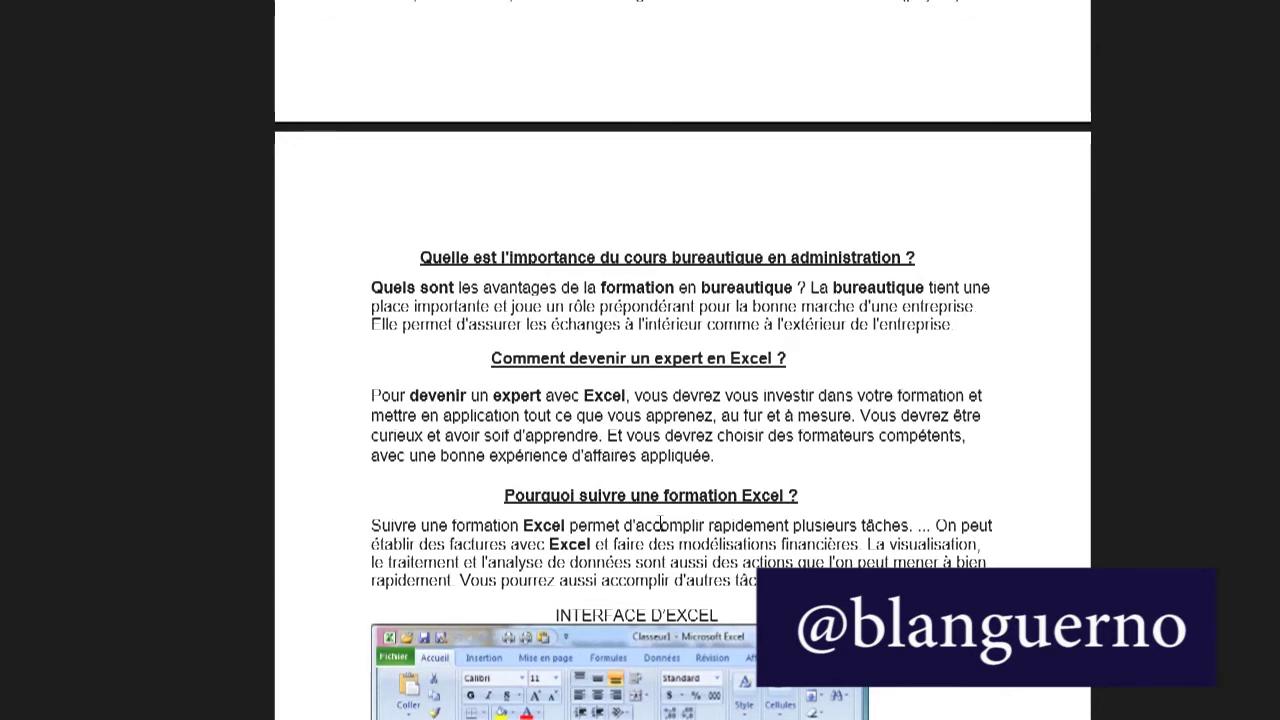
Scroll down until the 'INTERFACE D'EXCEL' screenshot appears below the training section
{"action": "scroll", "coordinate": [748, 442], "scroll_direction": "down", "scroll_amount": 1}
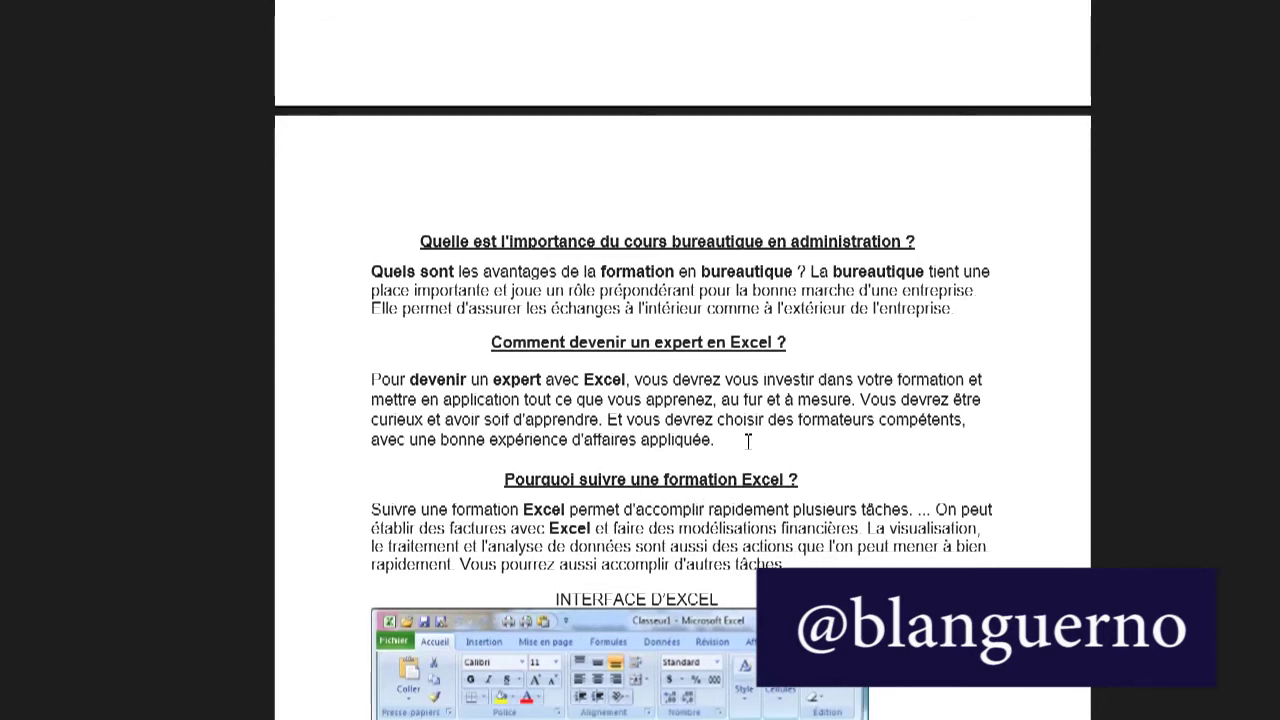
{"action": "scroll", "coordinate": [748, 441], "scroll_direction": "down", "scroll_amount": 1}
{"action": "scroll", "coordinate": [747, 441], "scroll_direction": "down", "scroll_amount": 3}
{"action": "scroll", "coordinate": [746, 441], "scroll_direction": "down", "scroll_amount": 1}
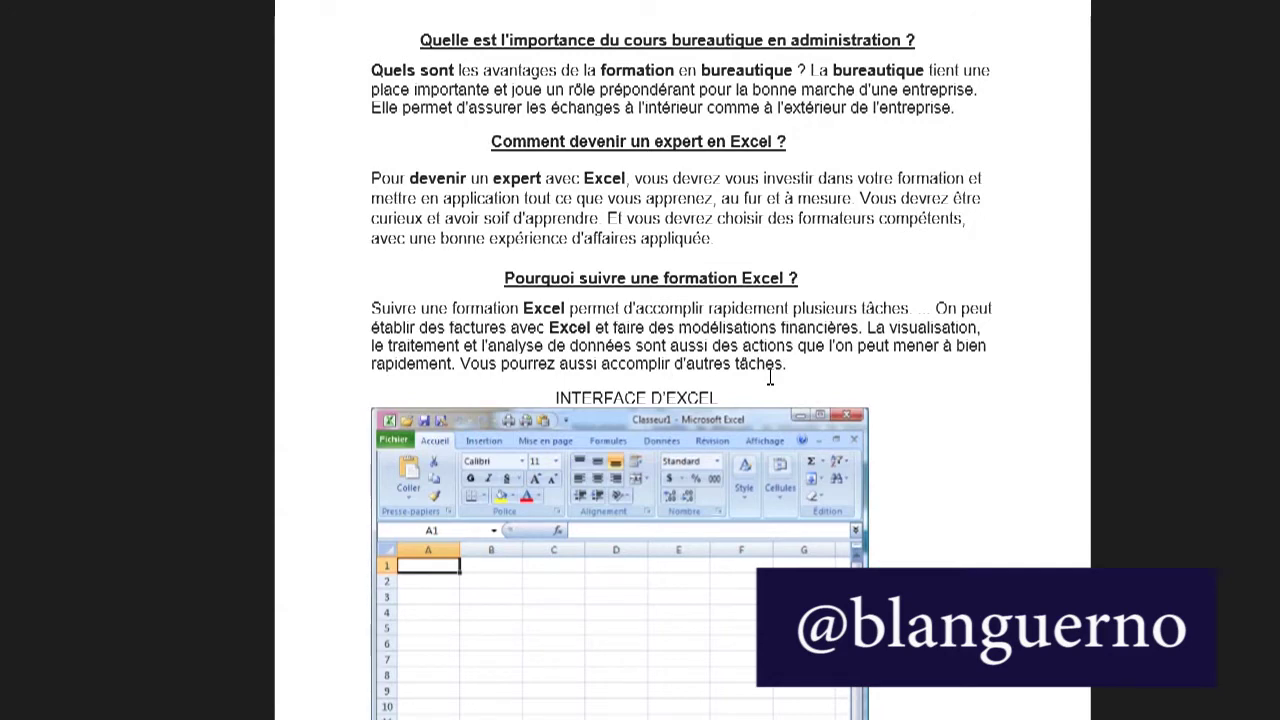
Scroll until the full Excel screenshot shows, down to the Feuil1–Feuil3 sheet tabs
{"action": "scroll", "coordinate": [770, 377], "scroll_direction": "down", "scroll_amount": 3}
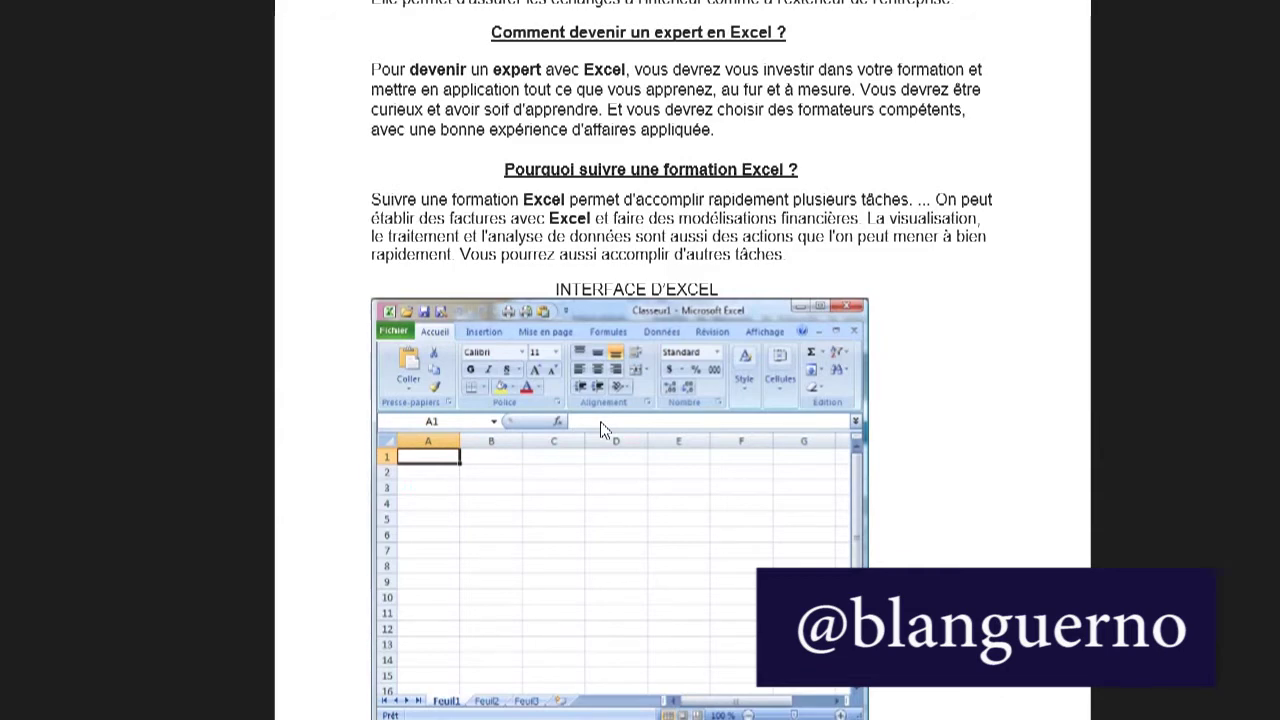
{"action": "scroll", "coordinate": [601, 425], "scroll_direction": "down", "scroll_amount": 2}
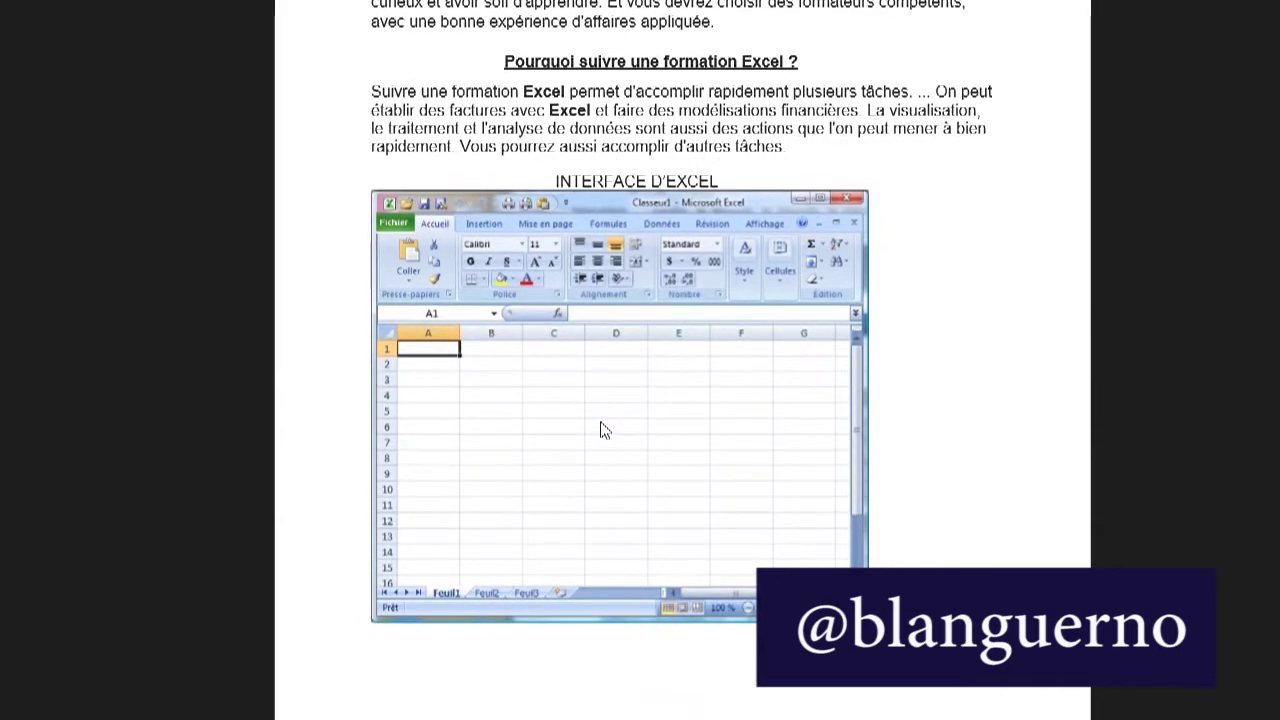
Scroll to page 4's labelled Excel window diagram and the 'Classeur' definition
{"action": "scroll", "coordinate": [601, 430], "scroll_direction": "down", "scroll_amount": 3}
{"action": "scroll", "coordinate": [601, 430], "scroll_direction": "down", "scroll_amount": 4}
{"action": "scroll", "coordinate": [601, 430], "scroll_direction": "down", "scroll_amount": 5}
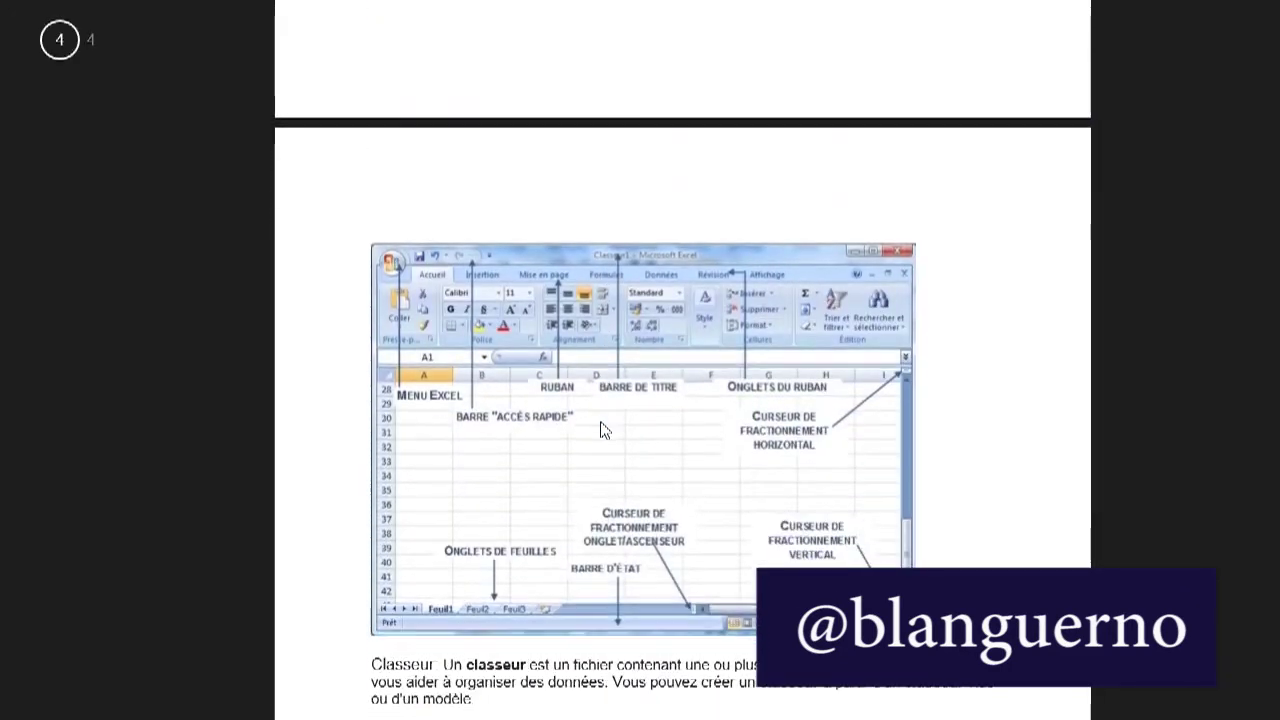
{"action": "scroll", "coordinate": [601, 430], "scroll_direction": "down", "scroll_amount": 3}
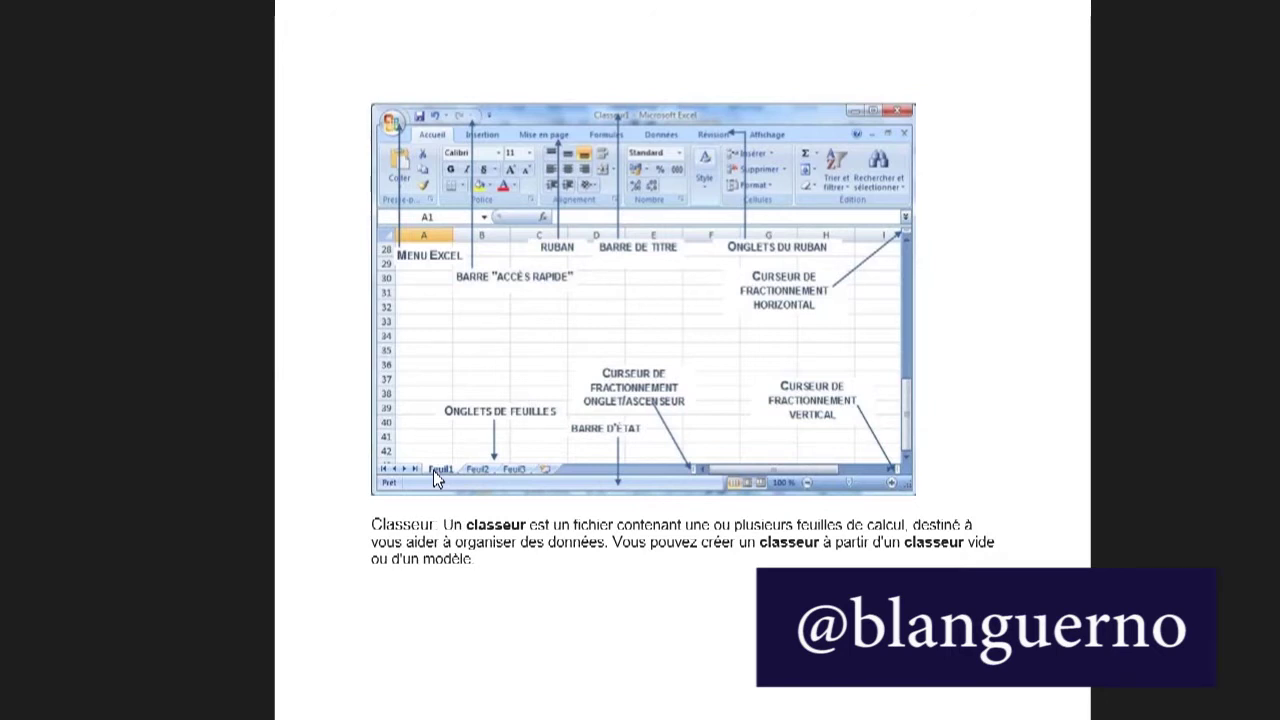
Leave the Excel document and bring up the Google home page in a new tab
{"action": "scroll", "coordinate": [433, 472], "scroll_direction": "down", "scroll_amount": 5}
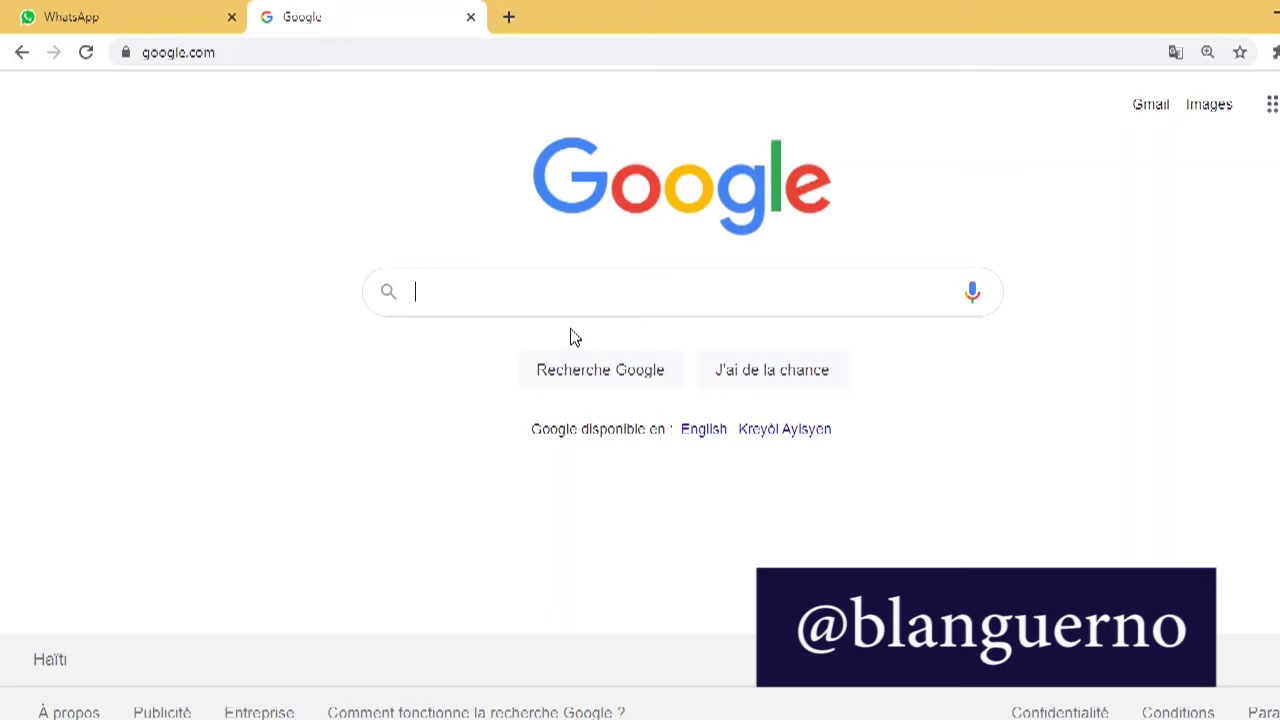
Search Google for 'Download microsoft office 2013'
{"action": "type", "text": "Do"}
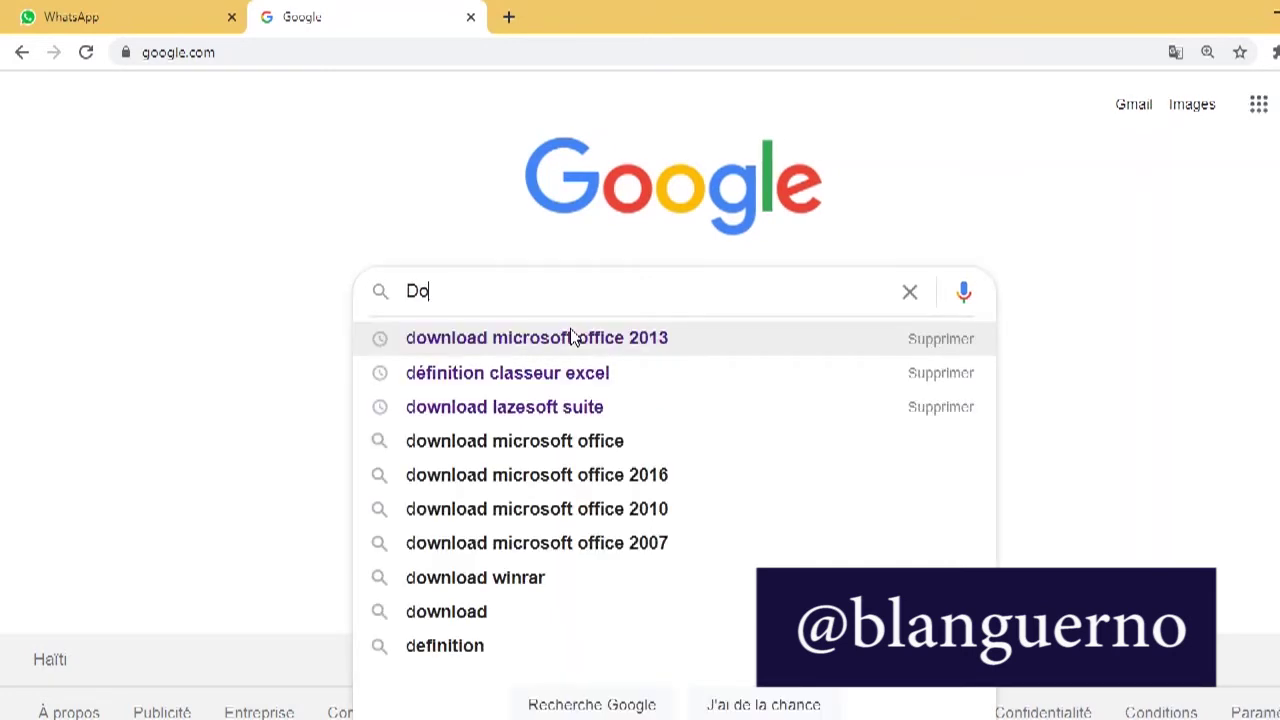
{"action": "type", "text": "w"}
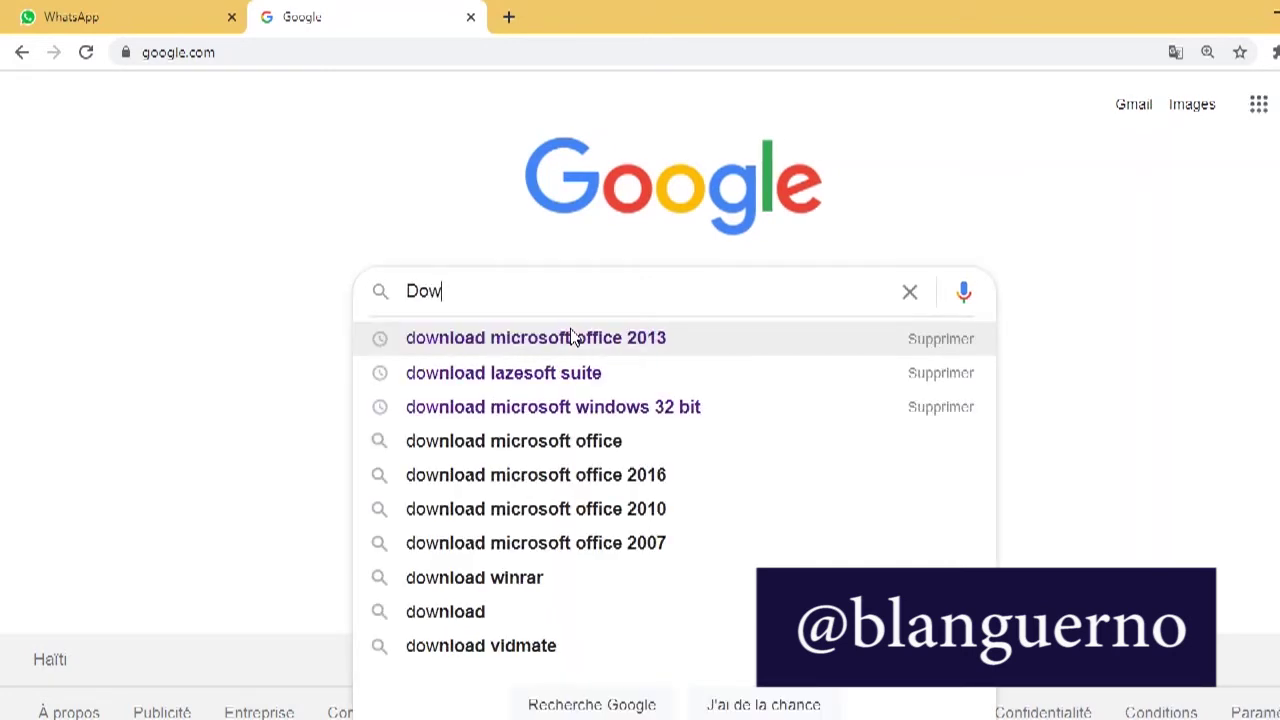
{"action": "type", "text": "nload"}
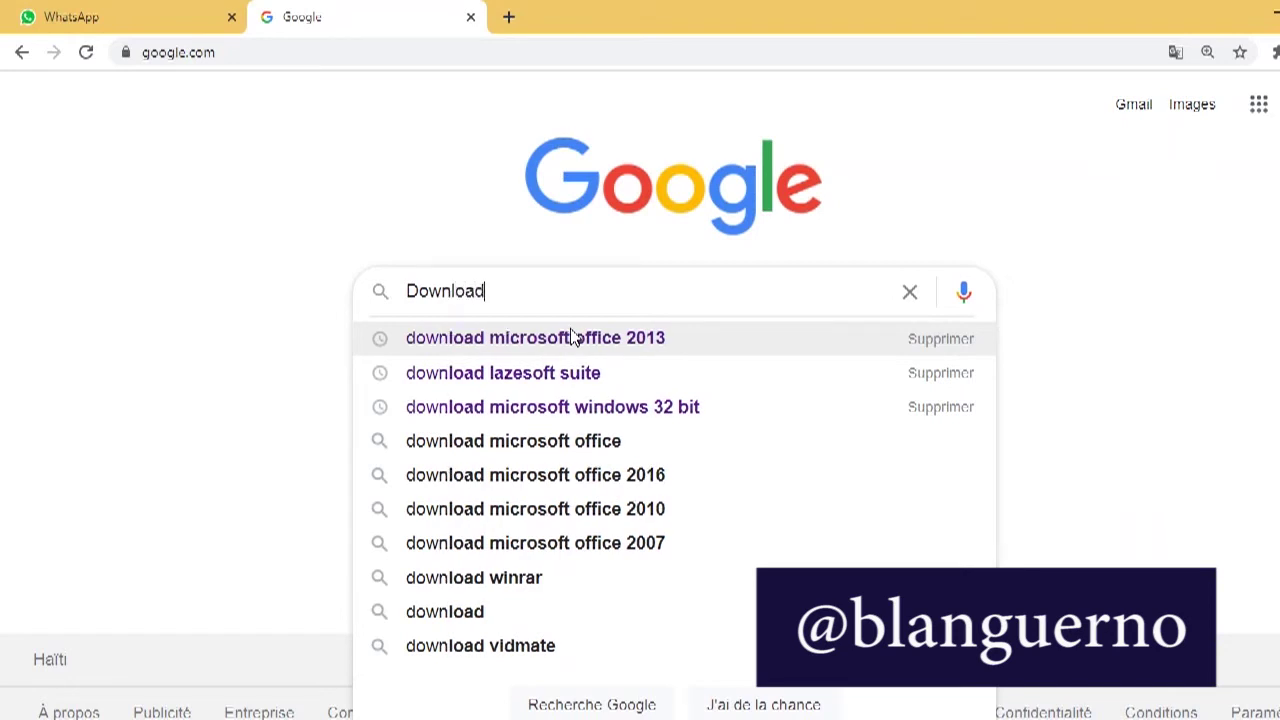
{"action": "type", "text": " mic"}
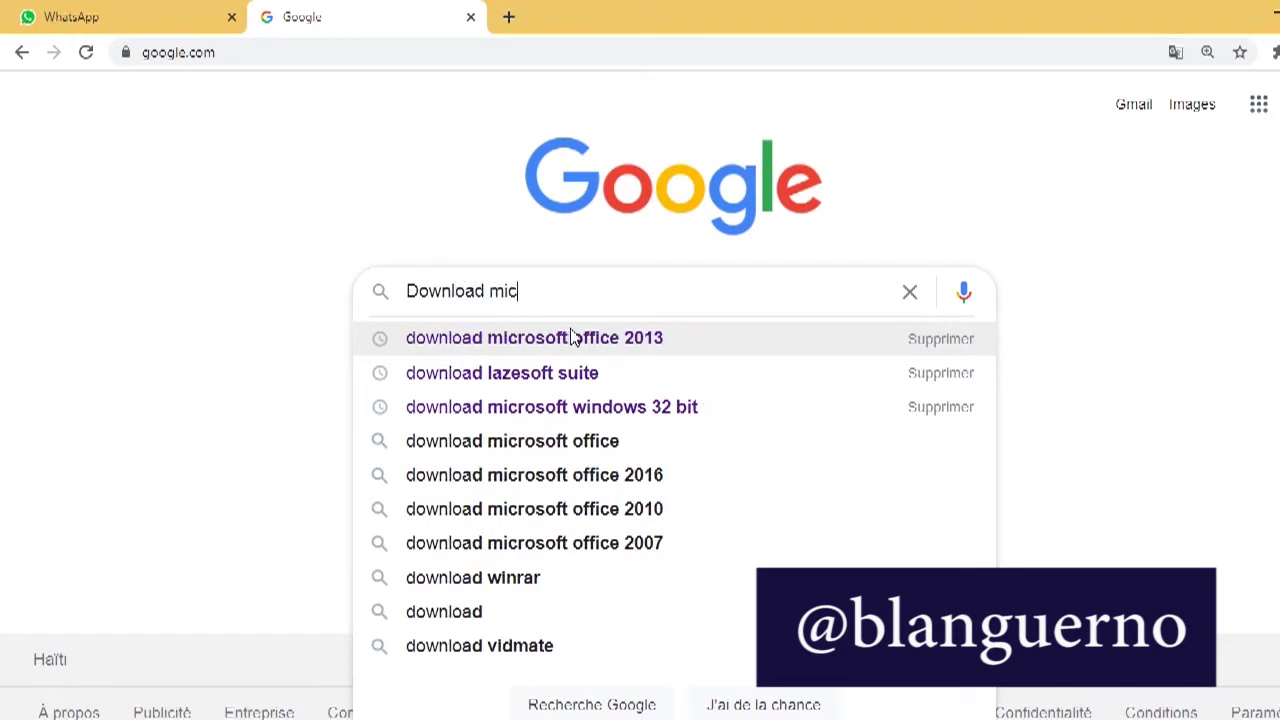
{"action": "type", "text": "roso"}
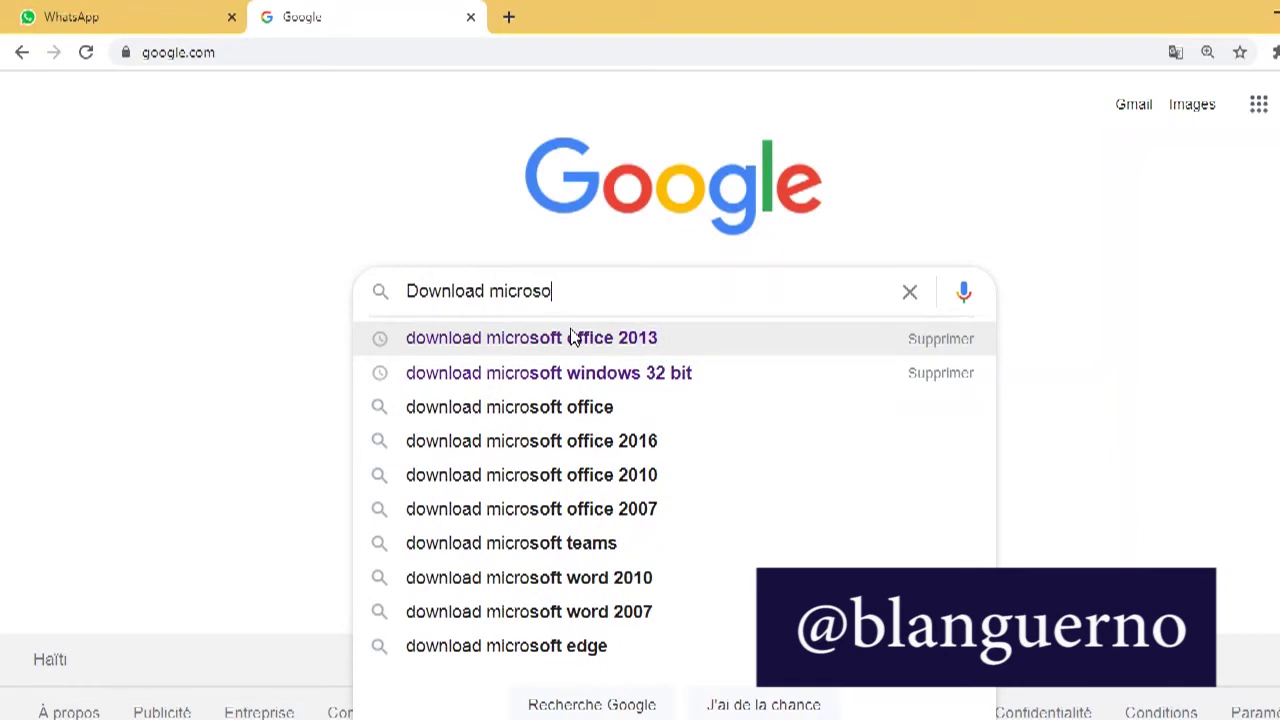
{"action": "type", "text": "ft "}
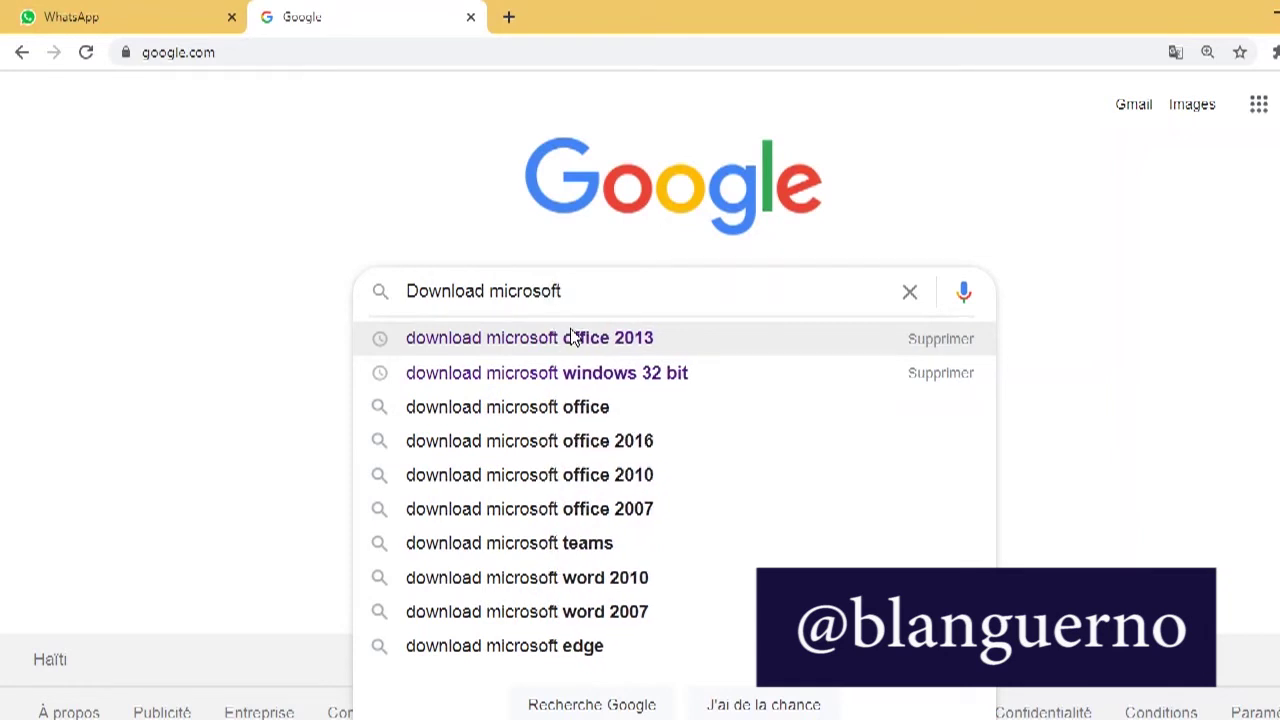
{"action": "type", "text": "office"}
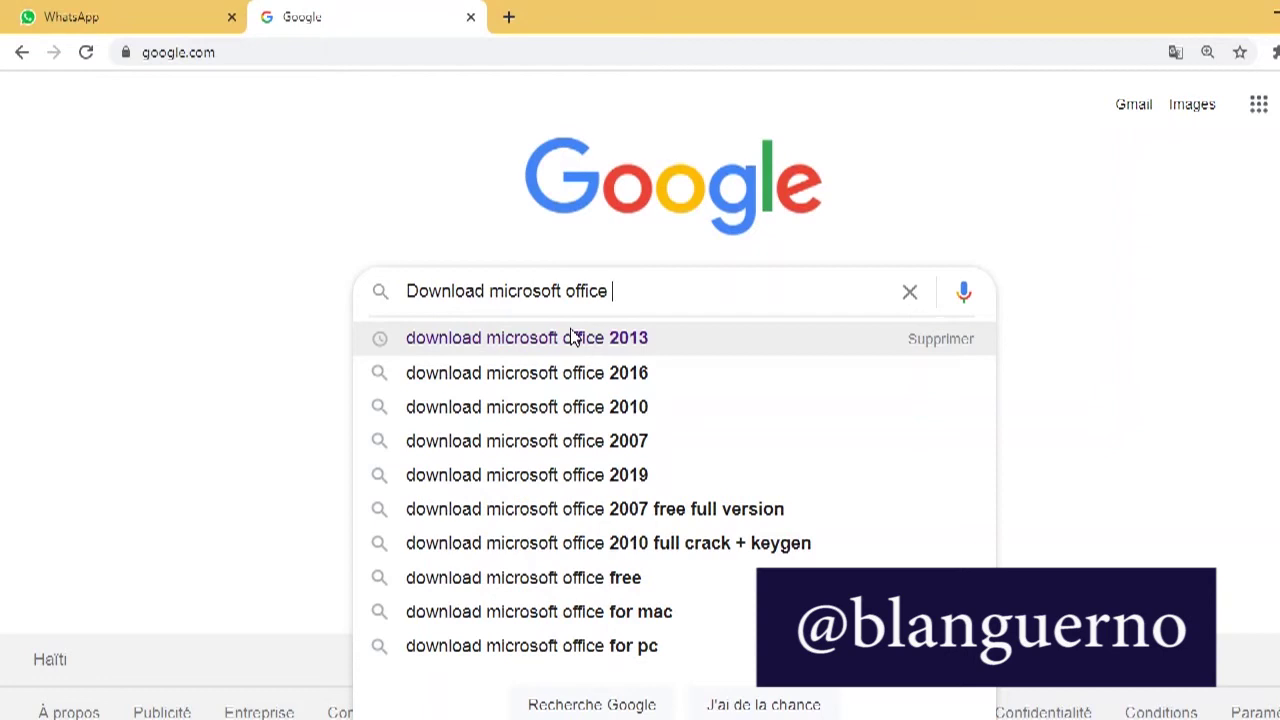
{"action": "type", "text": "201"}
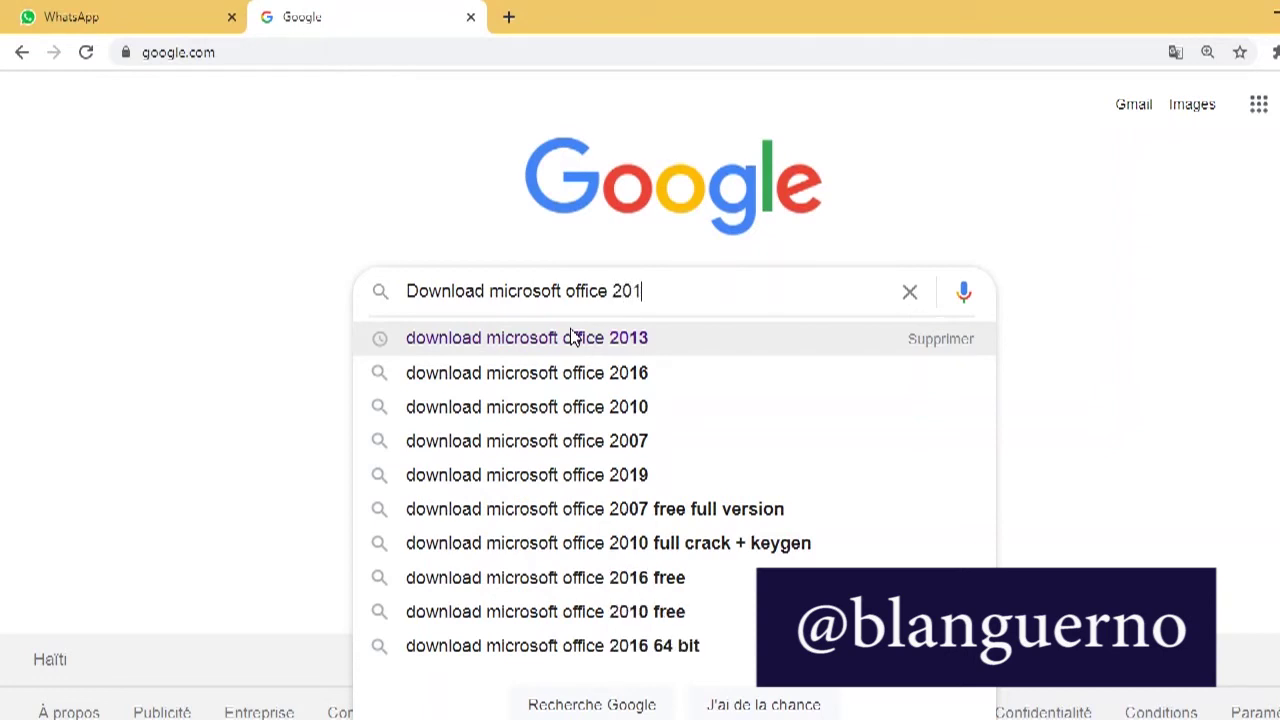
{"action": "type", "text": "3"}
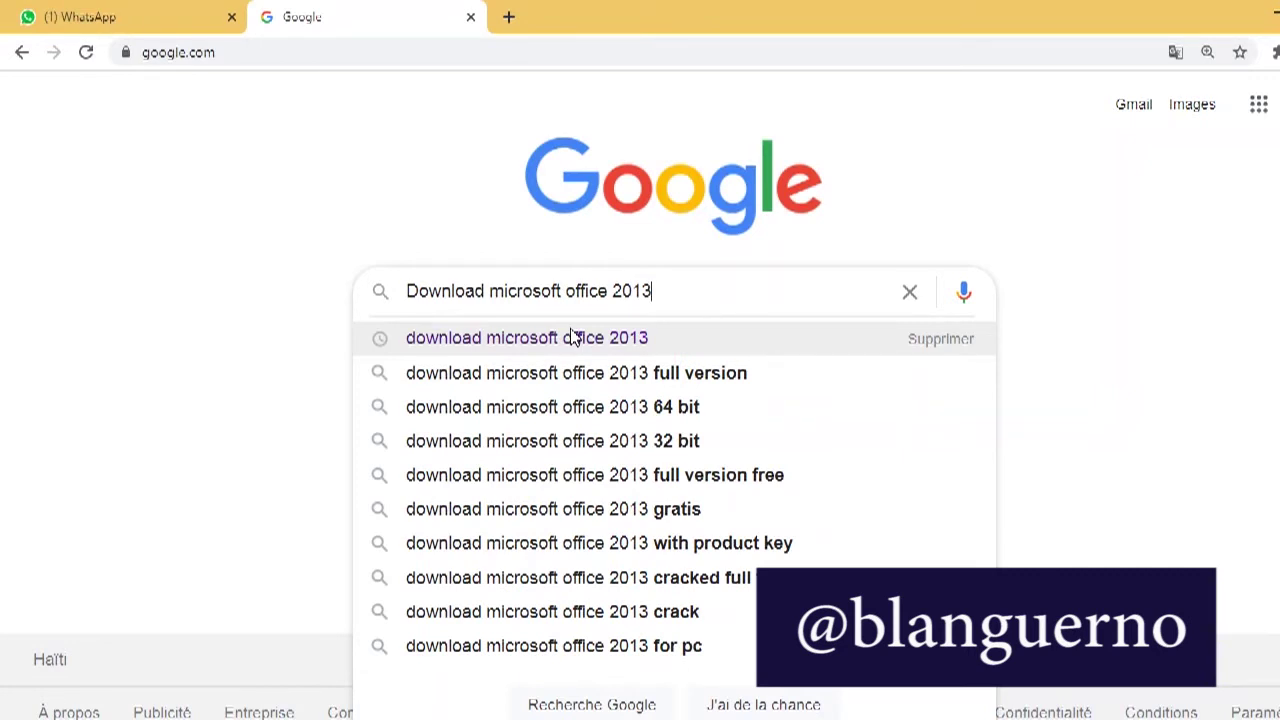
{"action": "key", "text": "Return"}
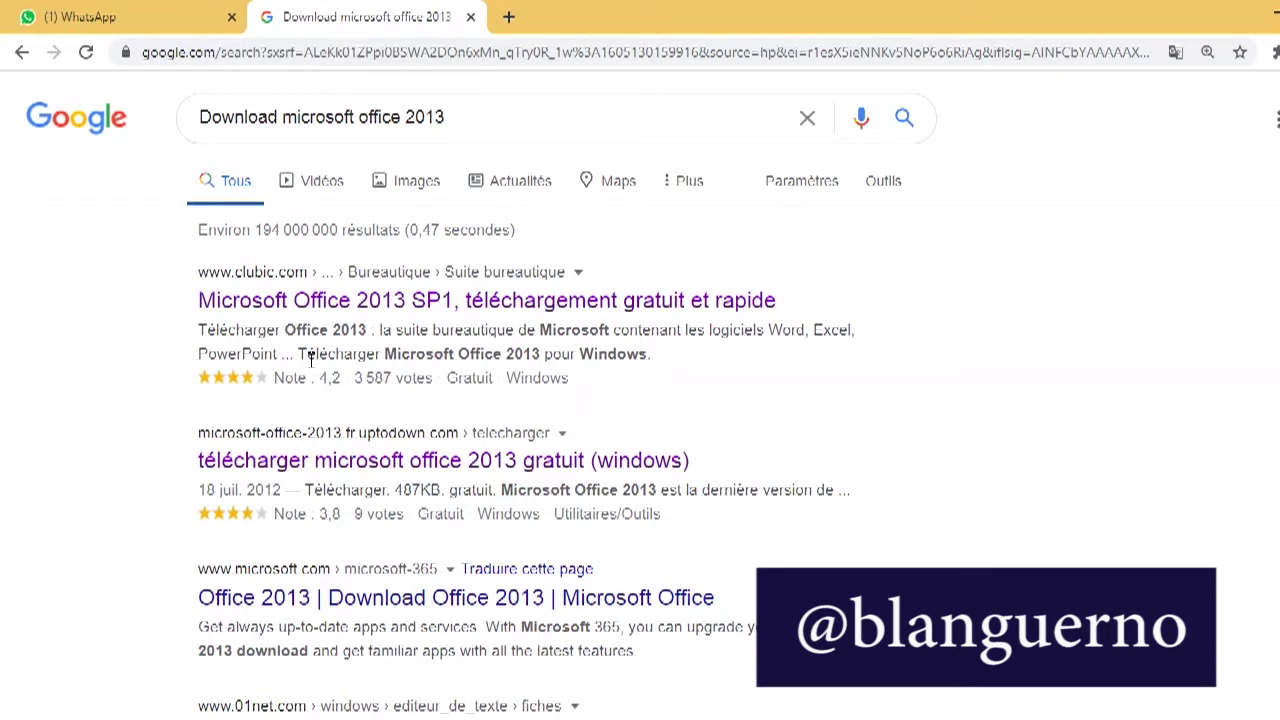
Open the clubic.com 'Microsoft Office 2013 SP1, téléchargement gratuit et rapide' result
{"action": "left_click", "coordinate": [370, 301]}
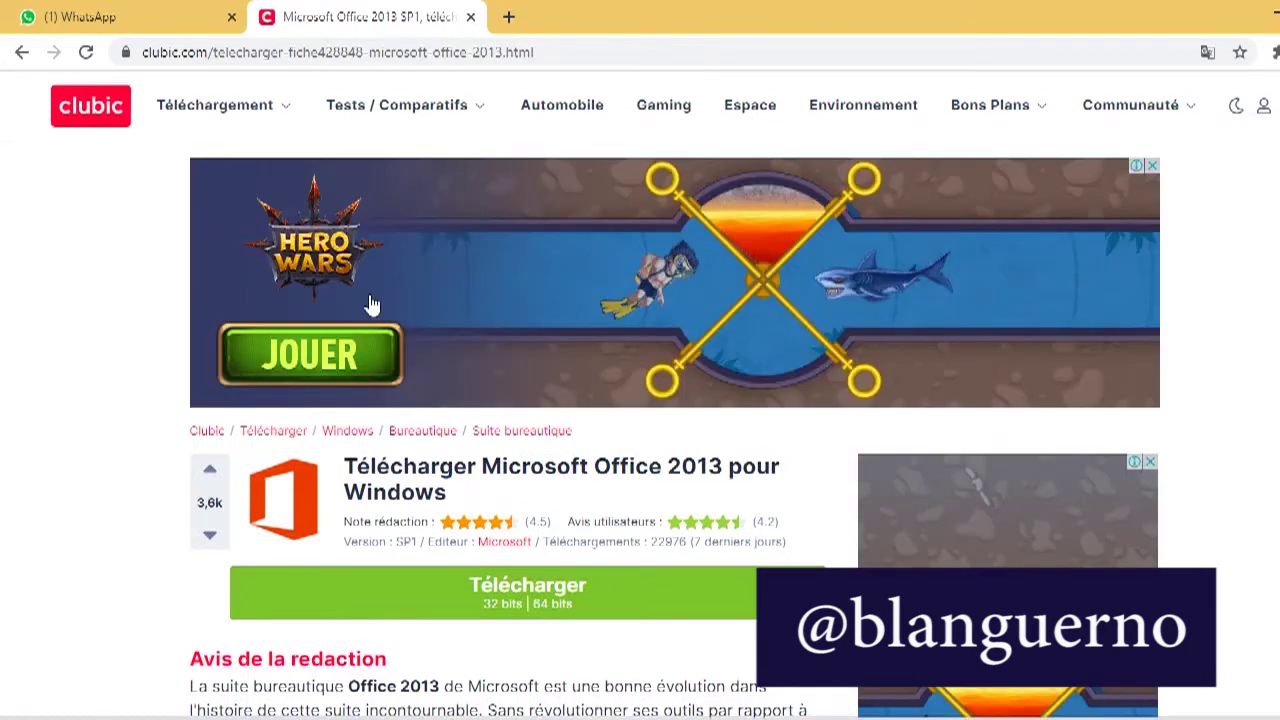
Start the Microsoft Office 2013 SP1 download from Clubic, declining the Brave browser recommendation
{"action": "left_click", "coordinate": [529, 589]}
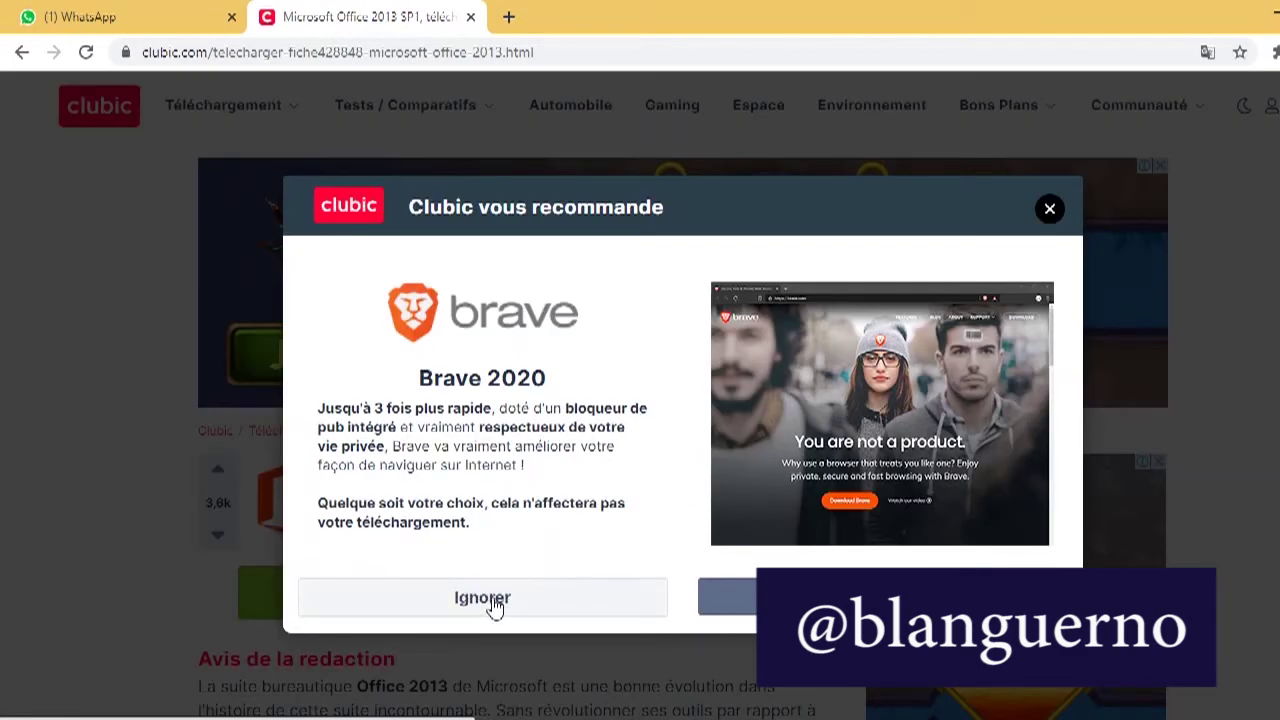
{"action": "left_click", "coordinate": [493, 597]}
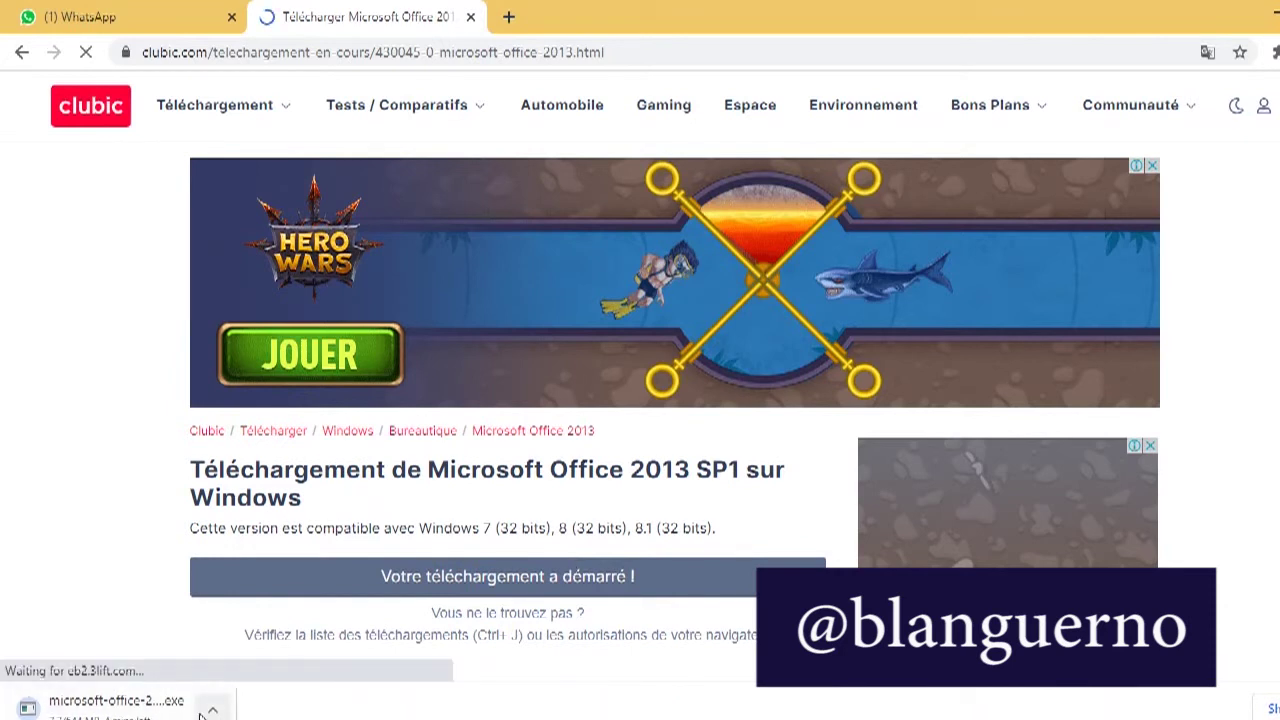
Pause the Office installer download, reopen and dismiss its options, then minimize Chrome
{"action": "left_click", "coordinate": [212, 708]}
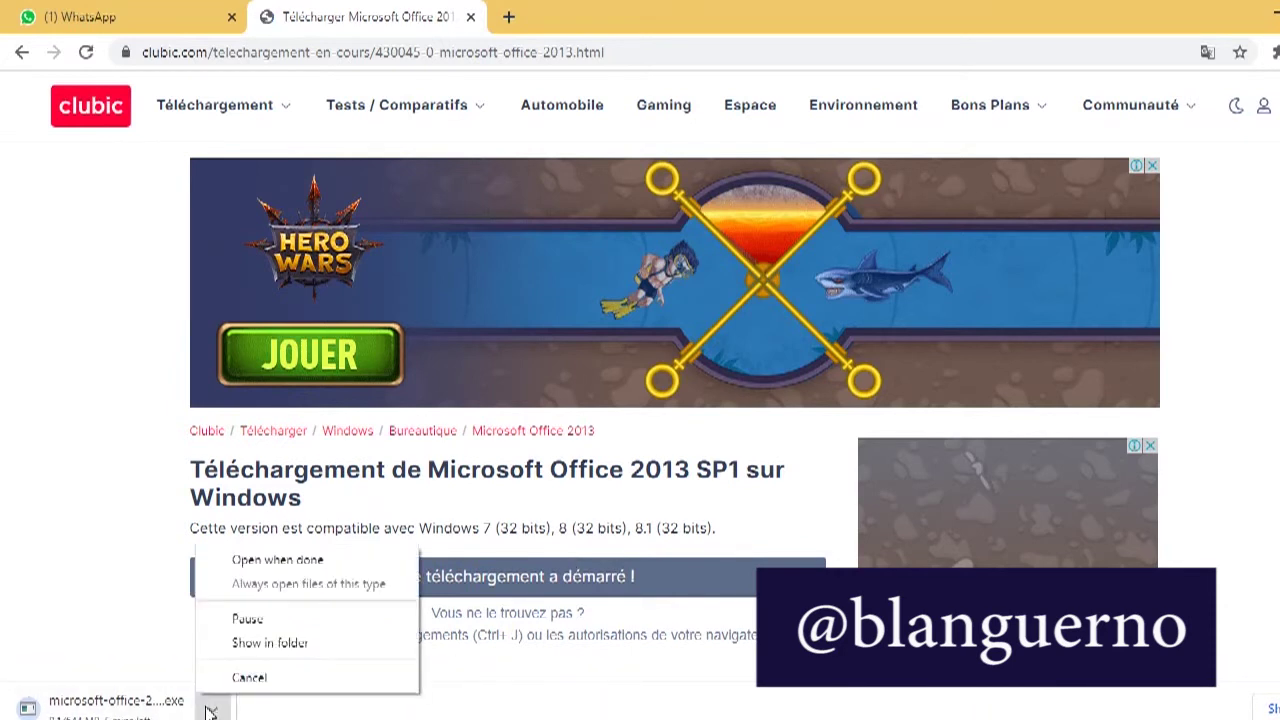
{"action": "left_click", "coordinate": [247, 620]}
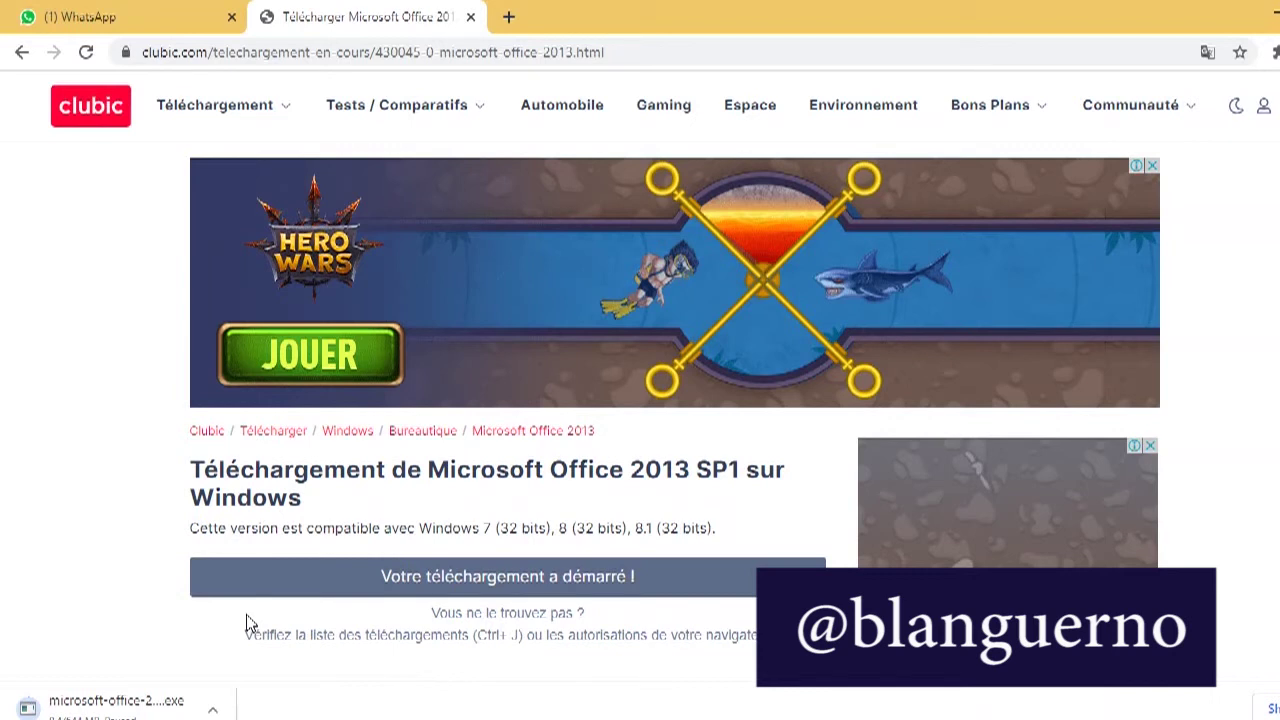
{"action": "left_click", "coordinate": [215, 706]}
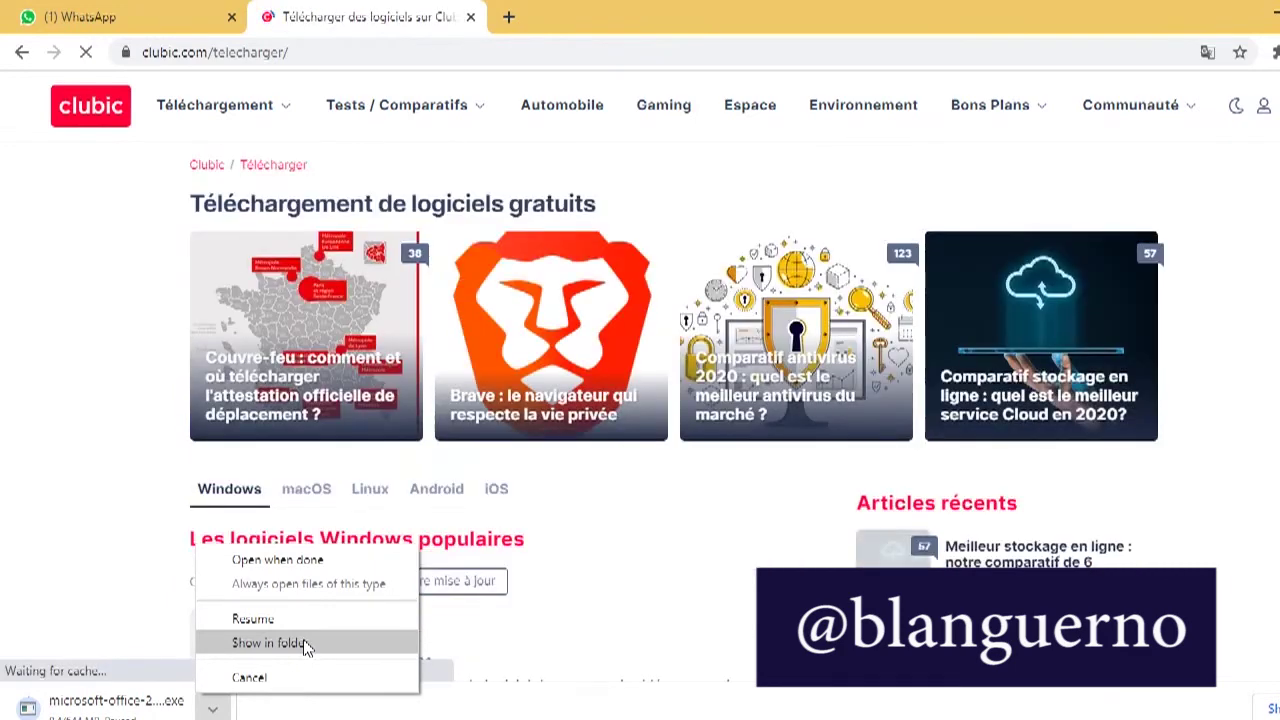
{"action": "left_click", "coordinate": [1173, 10]}
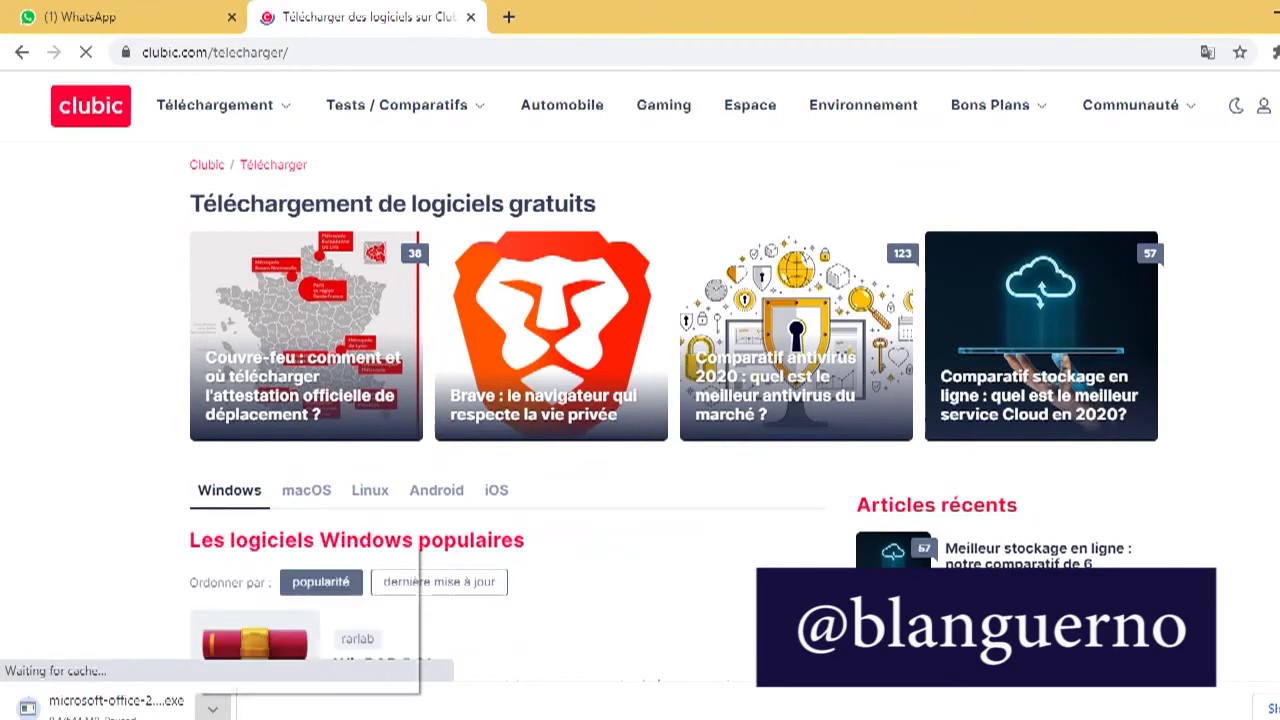
{"action": "left_click", "coordinate": [1270, 10]}
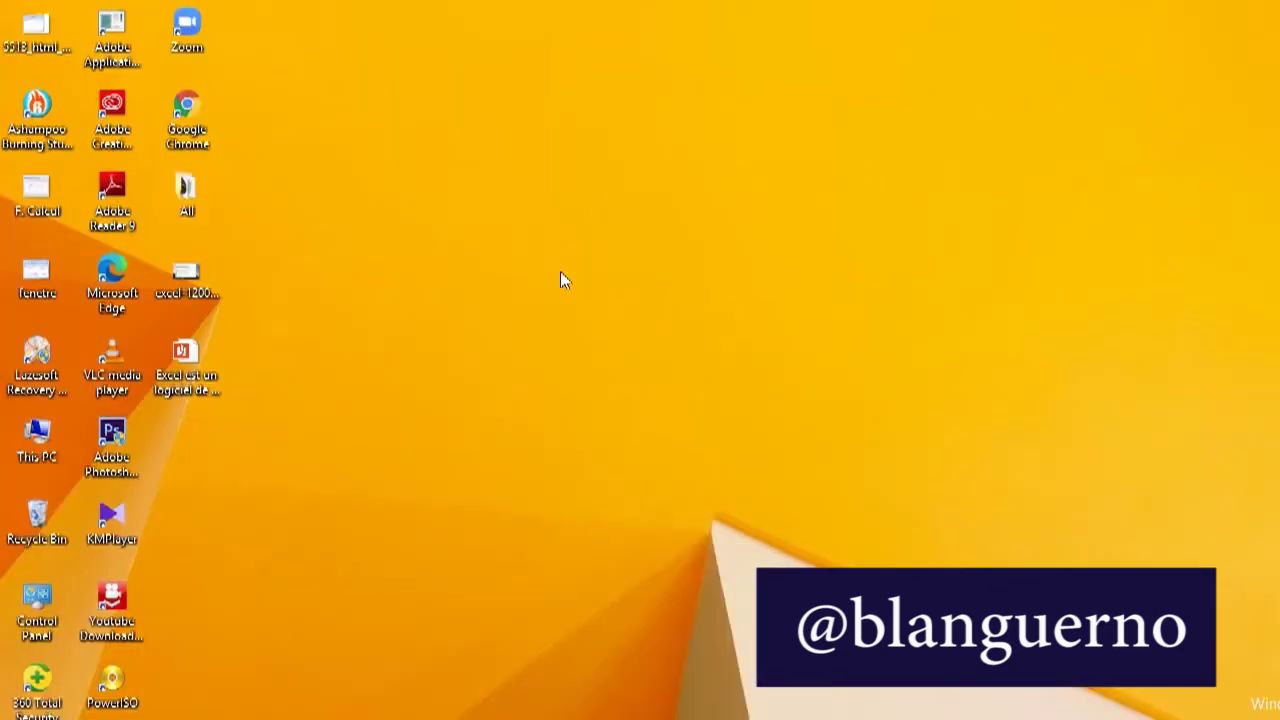
{"action": "key", "text": "super+e"}
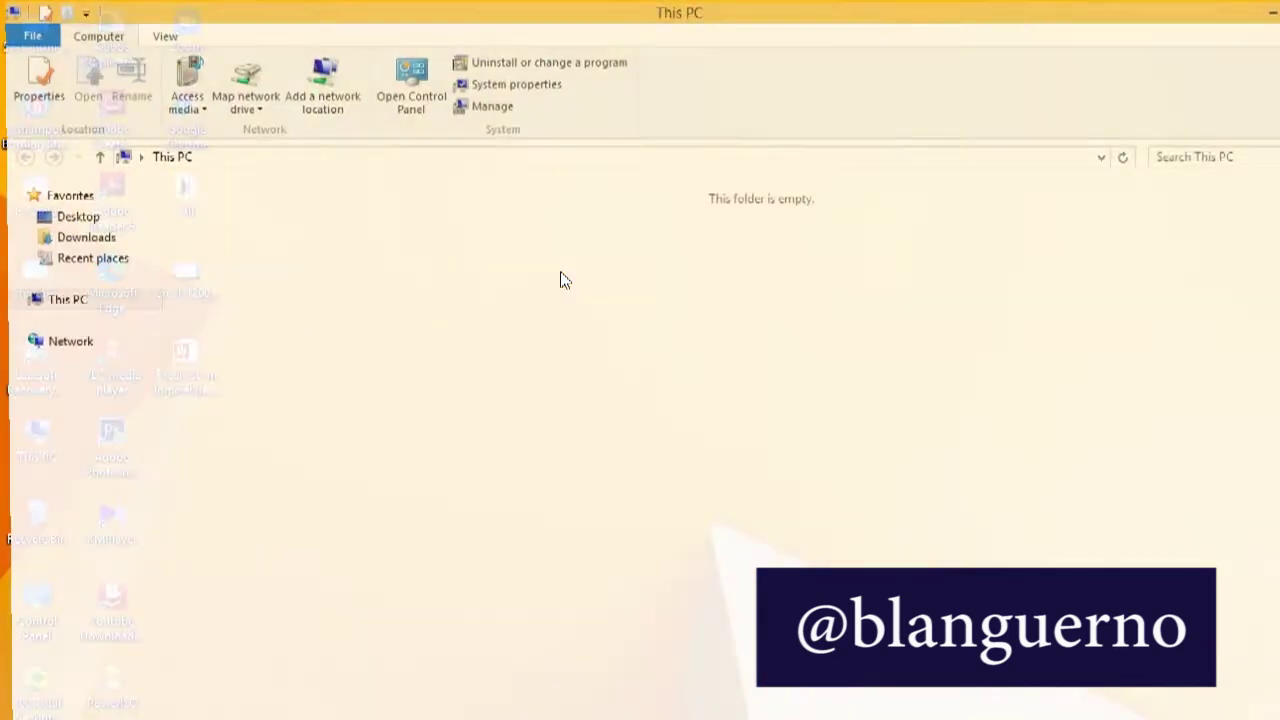
{"action": "left_click", "coordinate": [88, 242]}
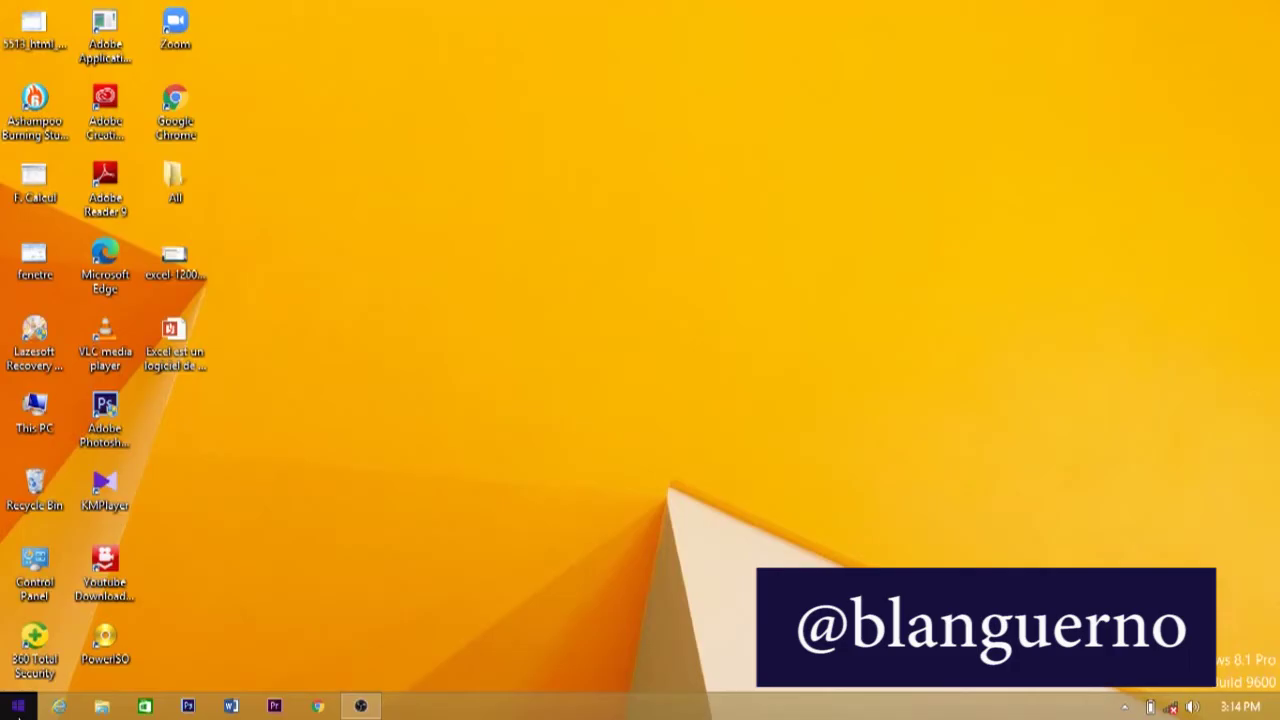
Search the Start screen for 'excel' and launch Excel 2013 from the results
{"action": "left_click", "coordinate": [18, 706]}
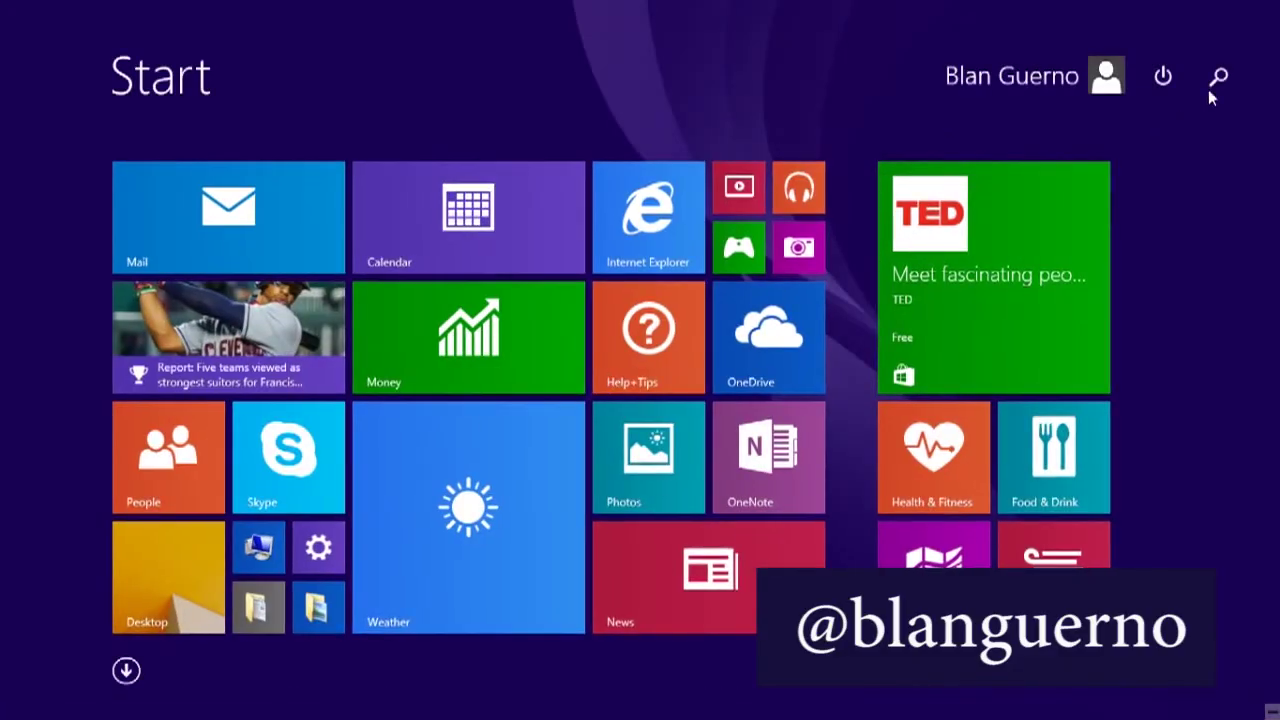
{"action": "left_click", "coordinate": [1219, 82]}
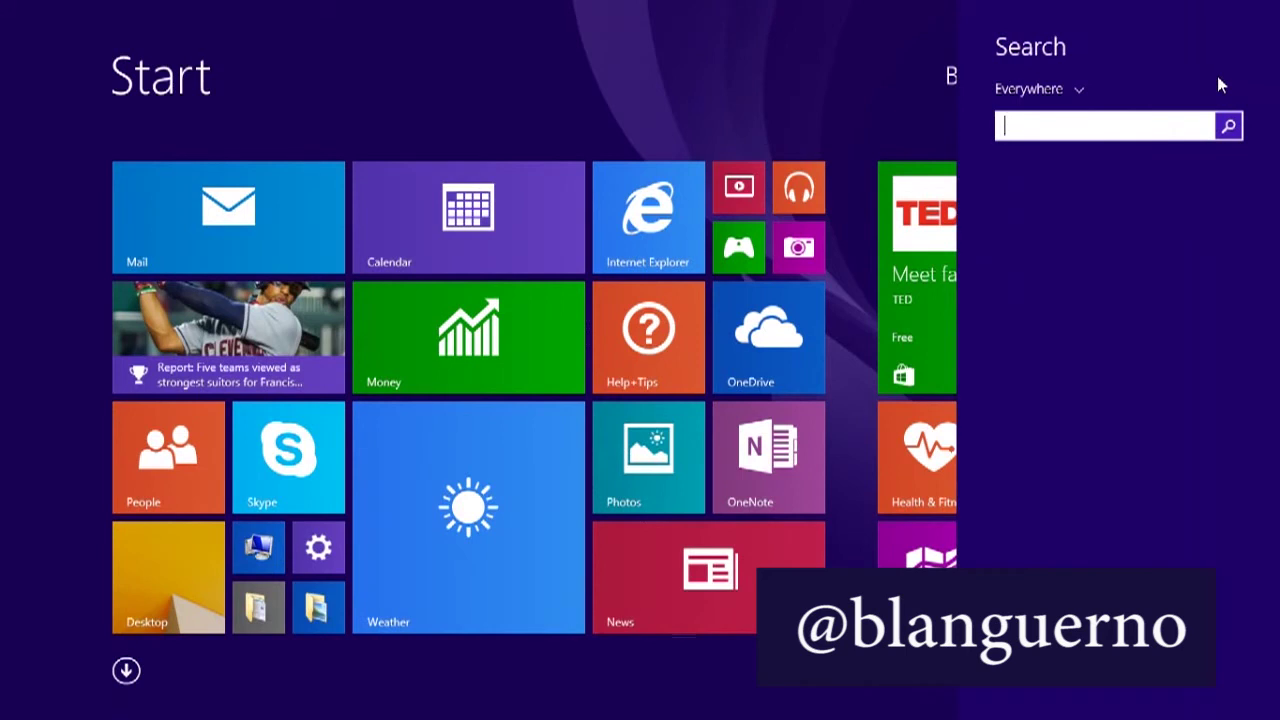
{"action": "type", "text": "exce"}
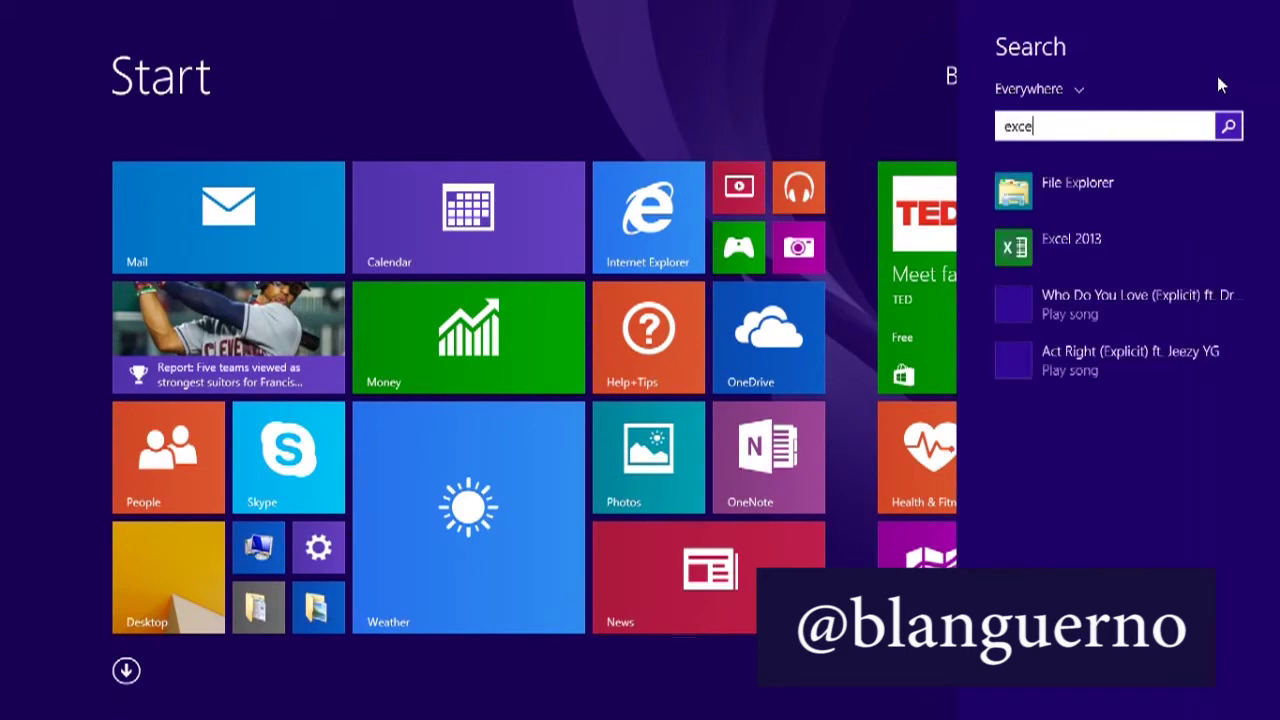
{"action": "type", "text": "l 2013"}
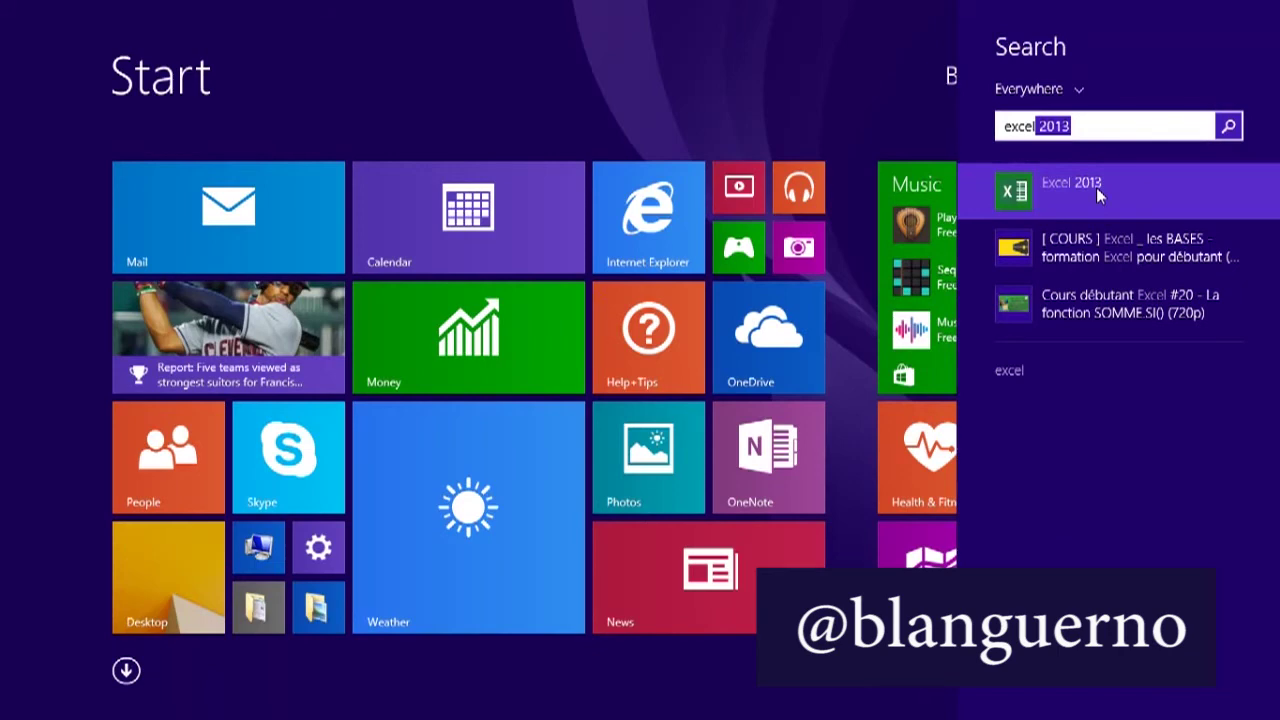
{"action": "left_click", "coordinate": [1076, 190]}
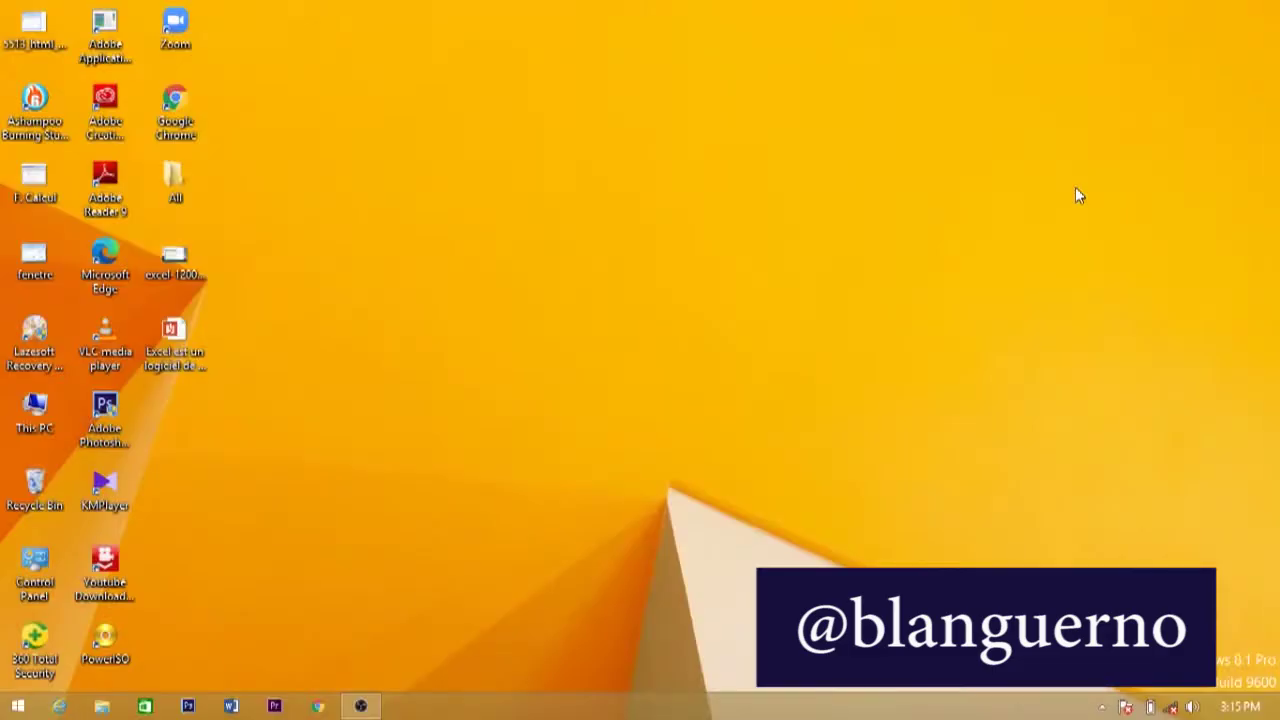
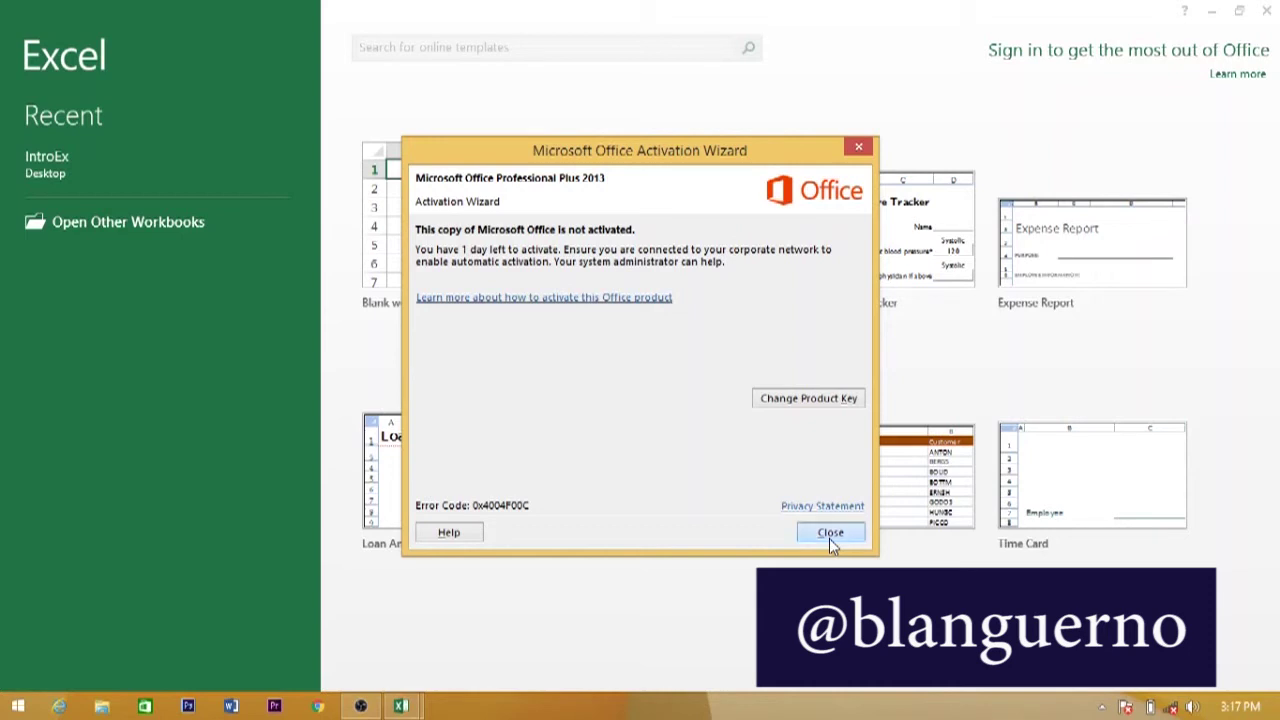
Close the Microsoft Office Activation Wizard dialog
{"action": "left_click", "coordinate": [829, 538]}
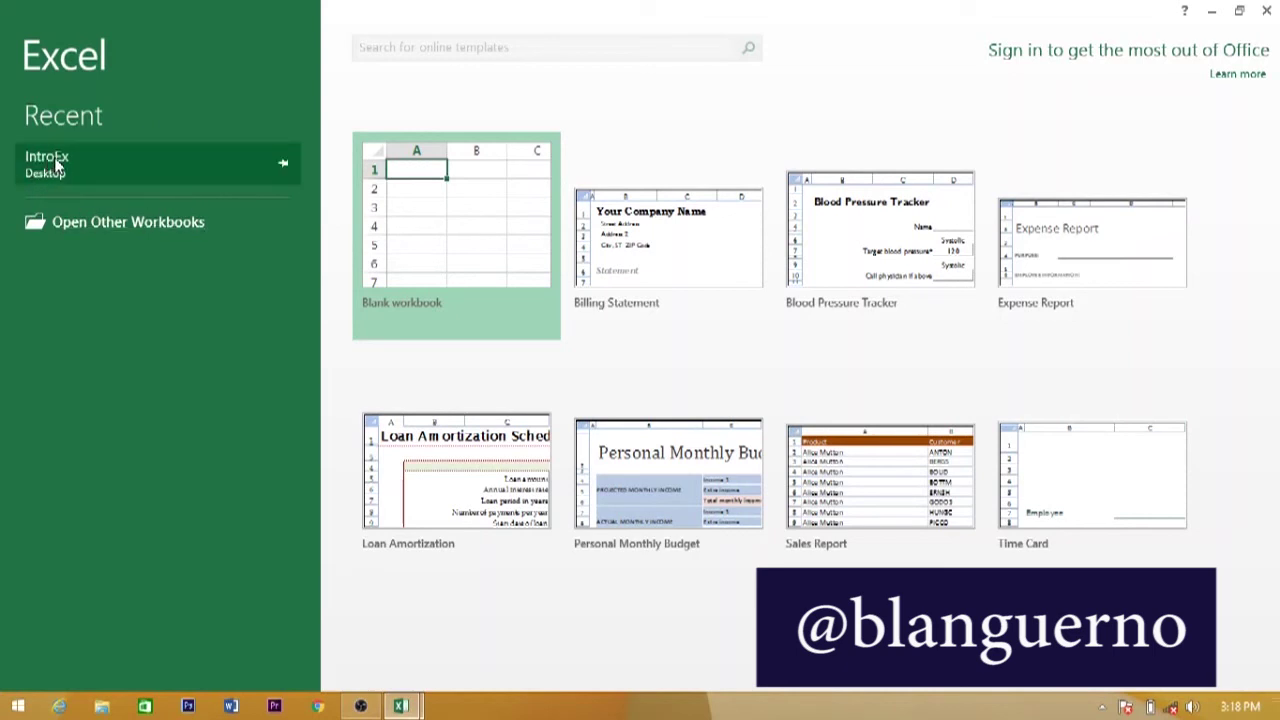
{"action": "mouse_move", "coordinate": [60, 164]}
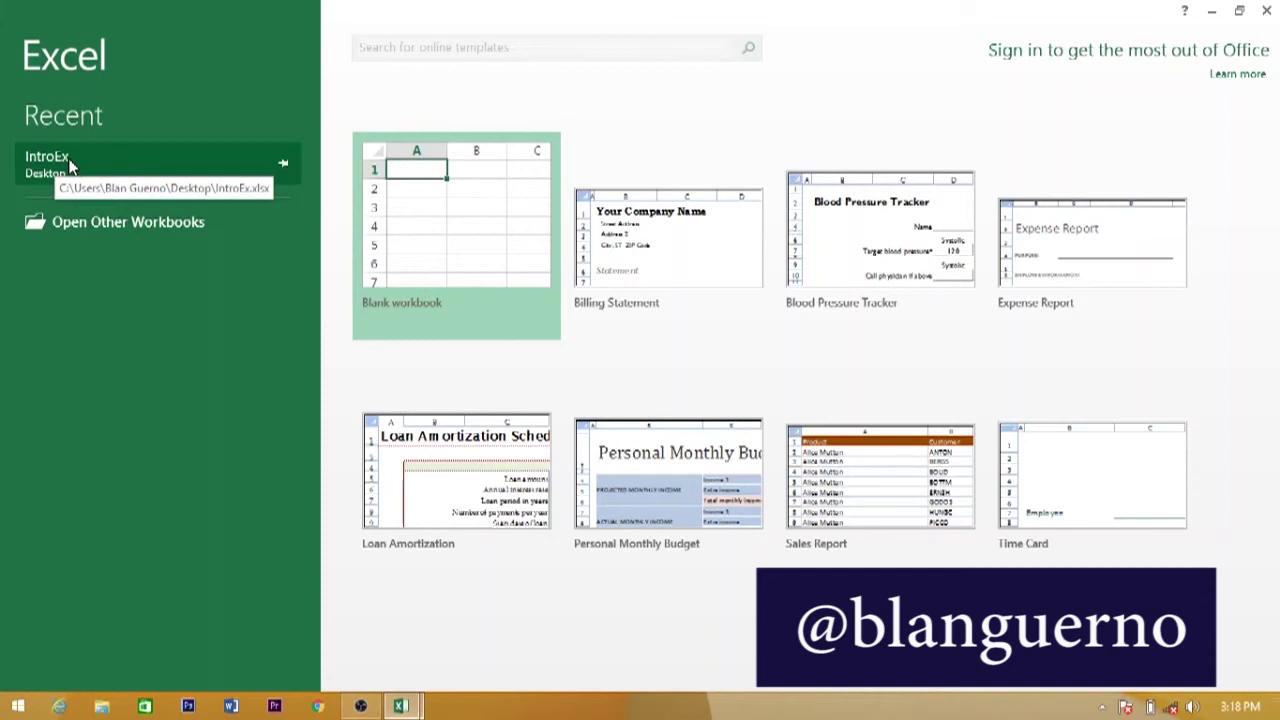
{"action": "left_click", "coordinate": [43, 179]}
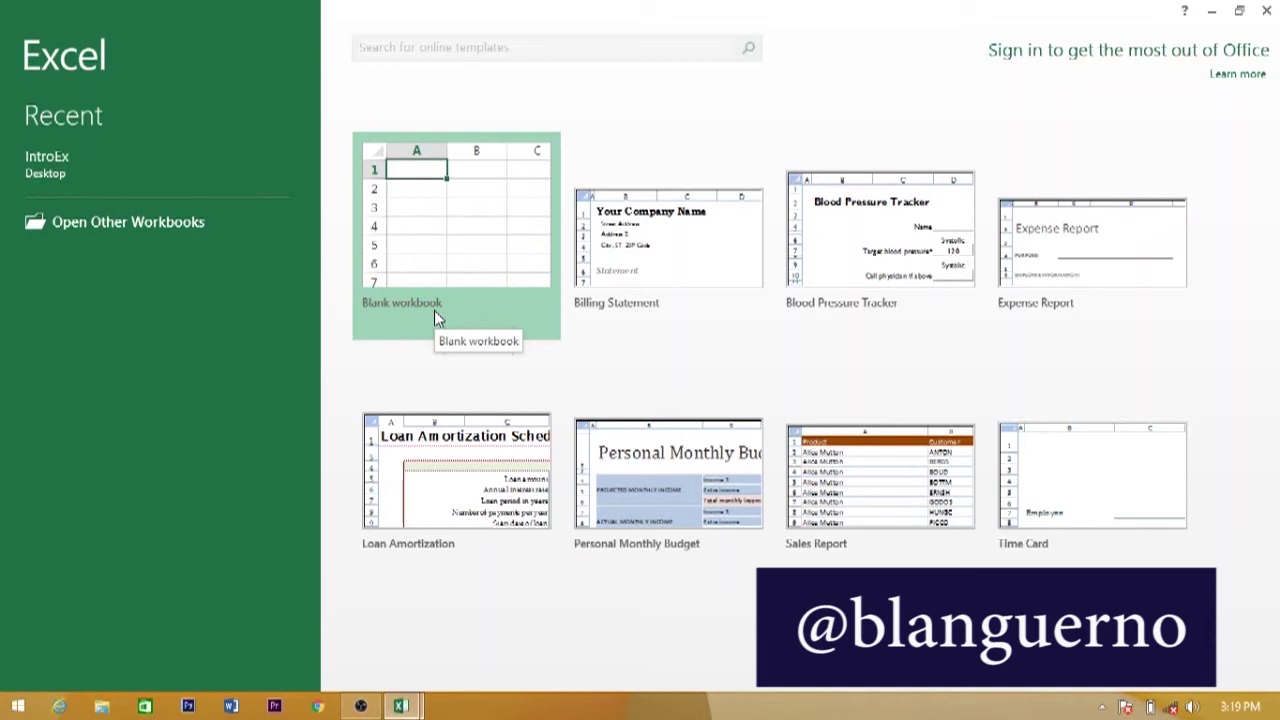
Create Book1 from the Blank workbook template on the start screen
{"action": "left_click", "coordinate": [460, 240]}
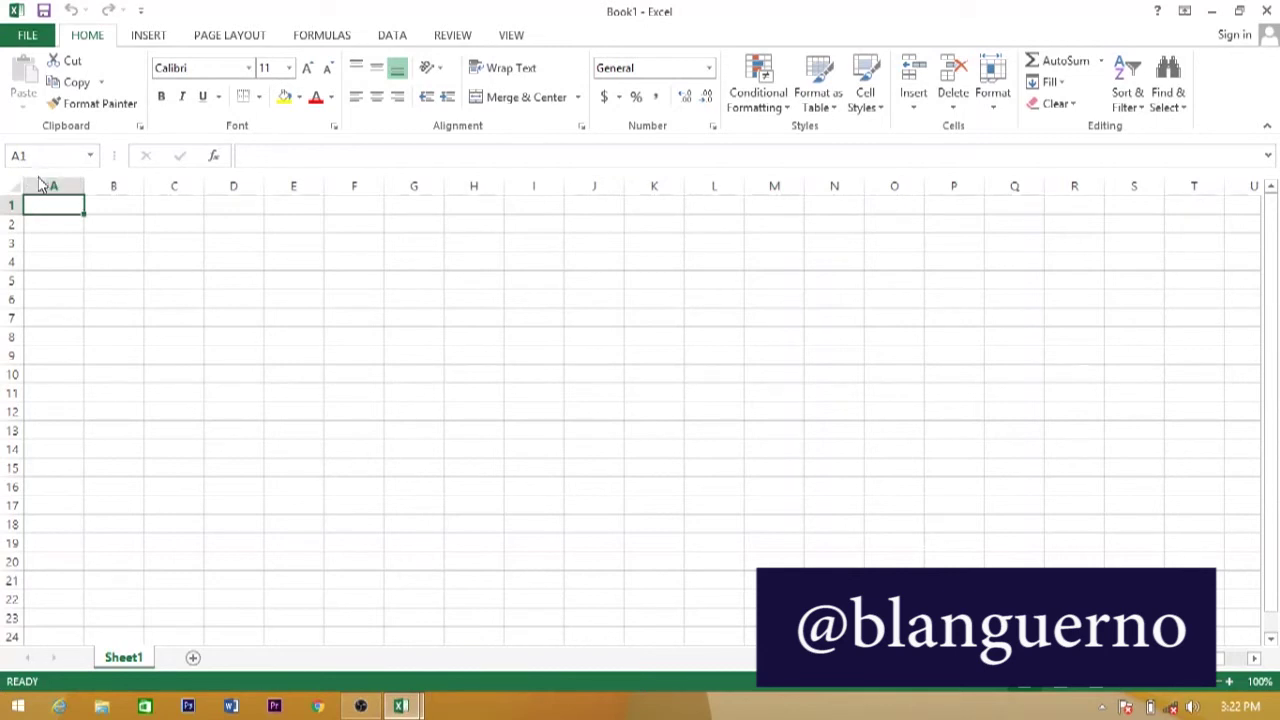
{"action": "left_click", "coordinate": [118, 203]}
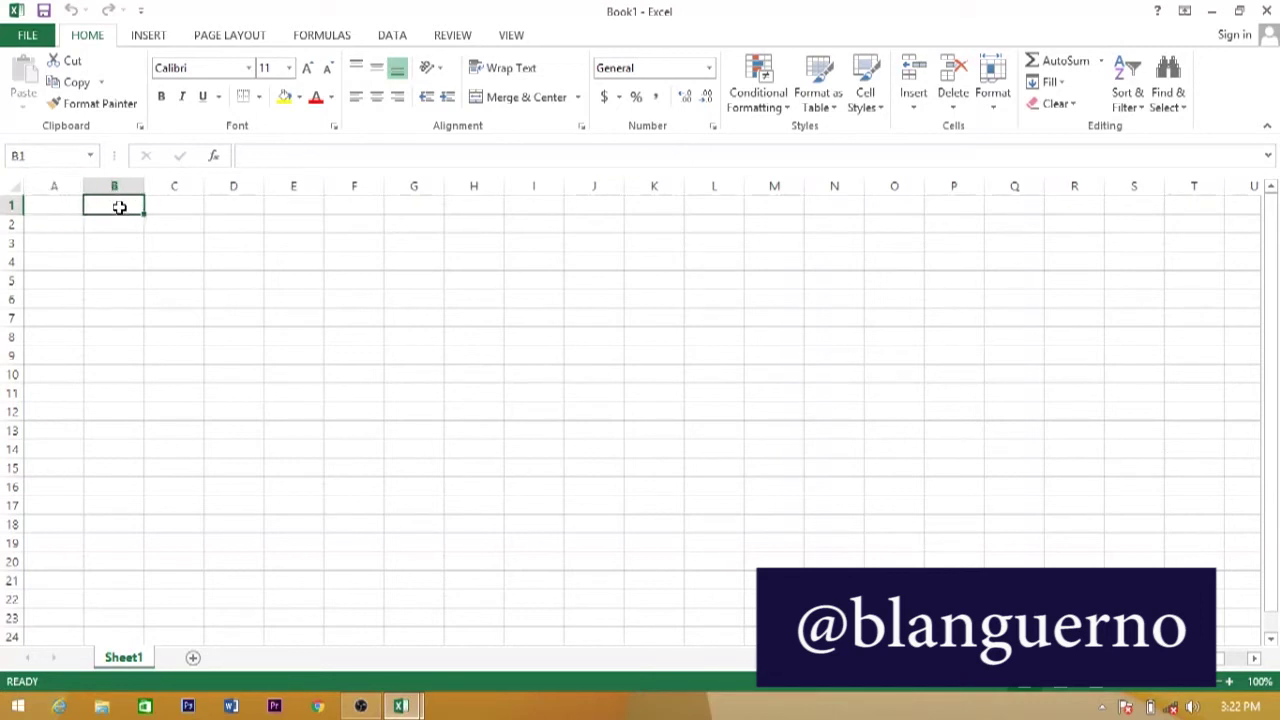
{"action": "left_click", "coordinate": [157, 210]}
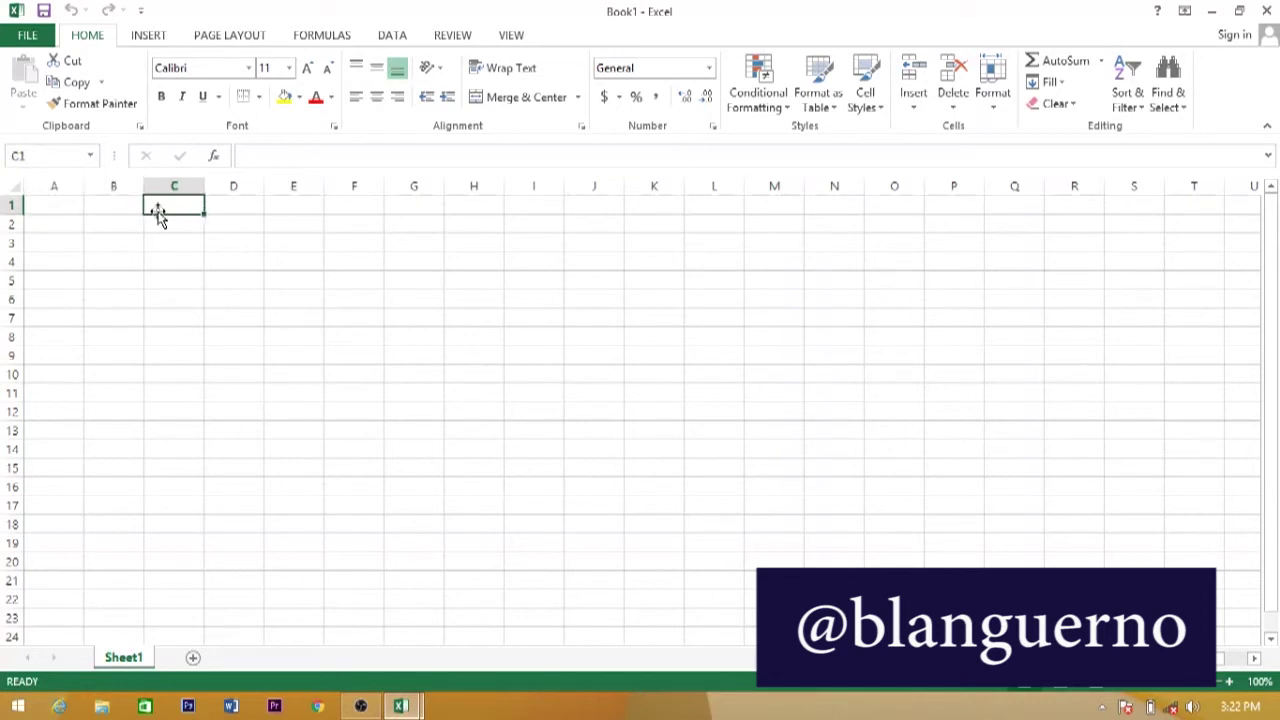
{"action": "left_click", "coordinate": [60, 206]}
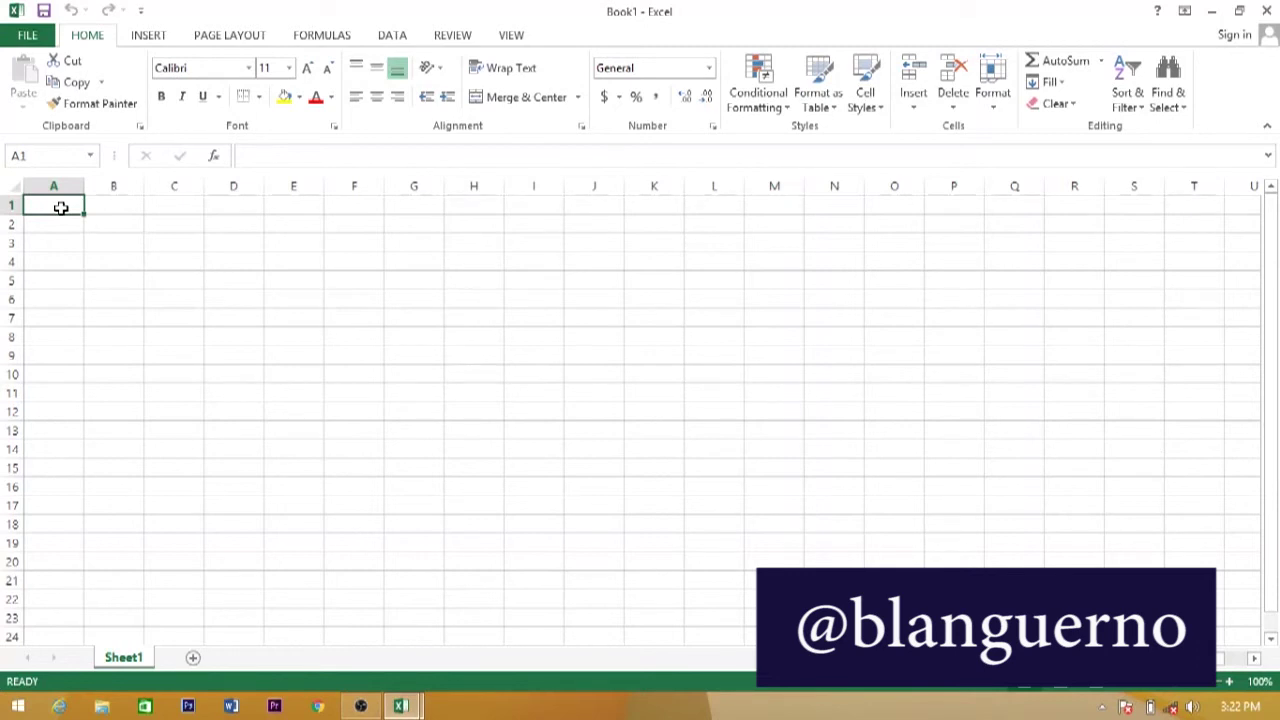
{"action": "left_click", "coordinate": [97, 206]}
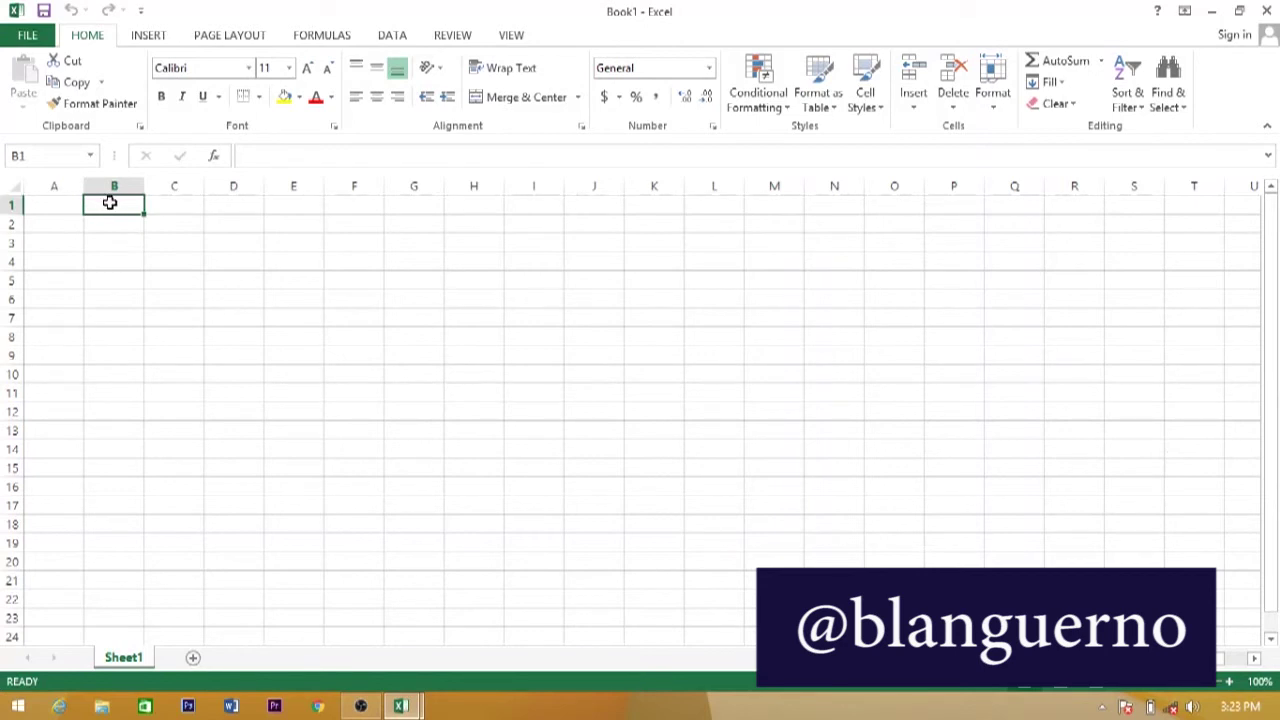
Enter the letter g in cell B1 and the letter a in cell G2
{"action": "type", "text": "g"}
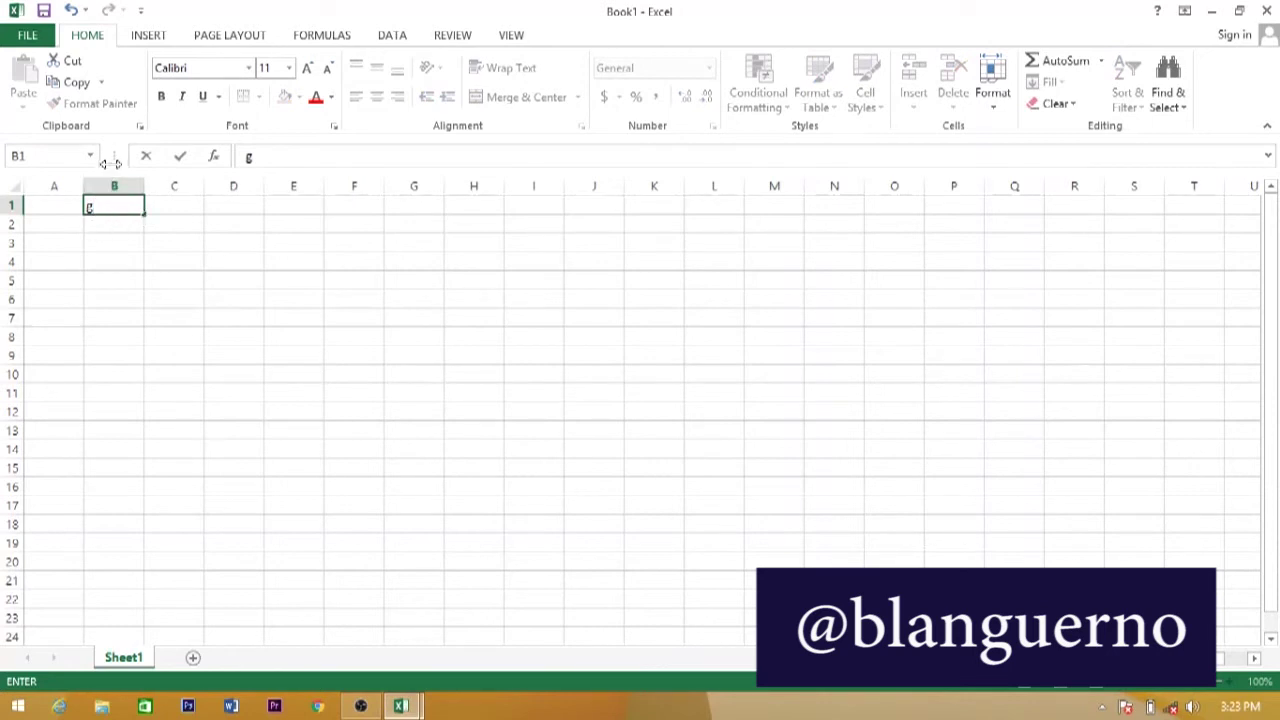
{"action": "key", "text": "Return"}
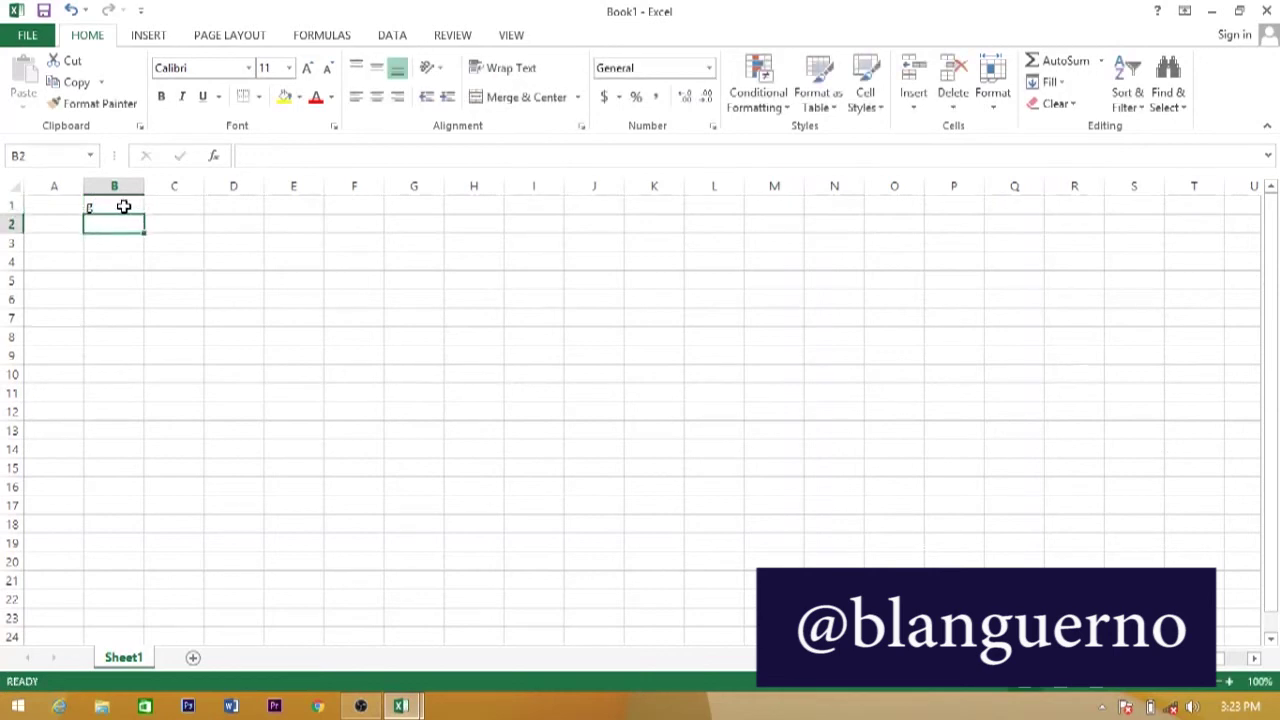
{"action": "left_click", "coordinate": [123, 206]}
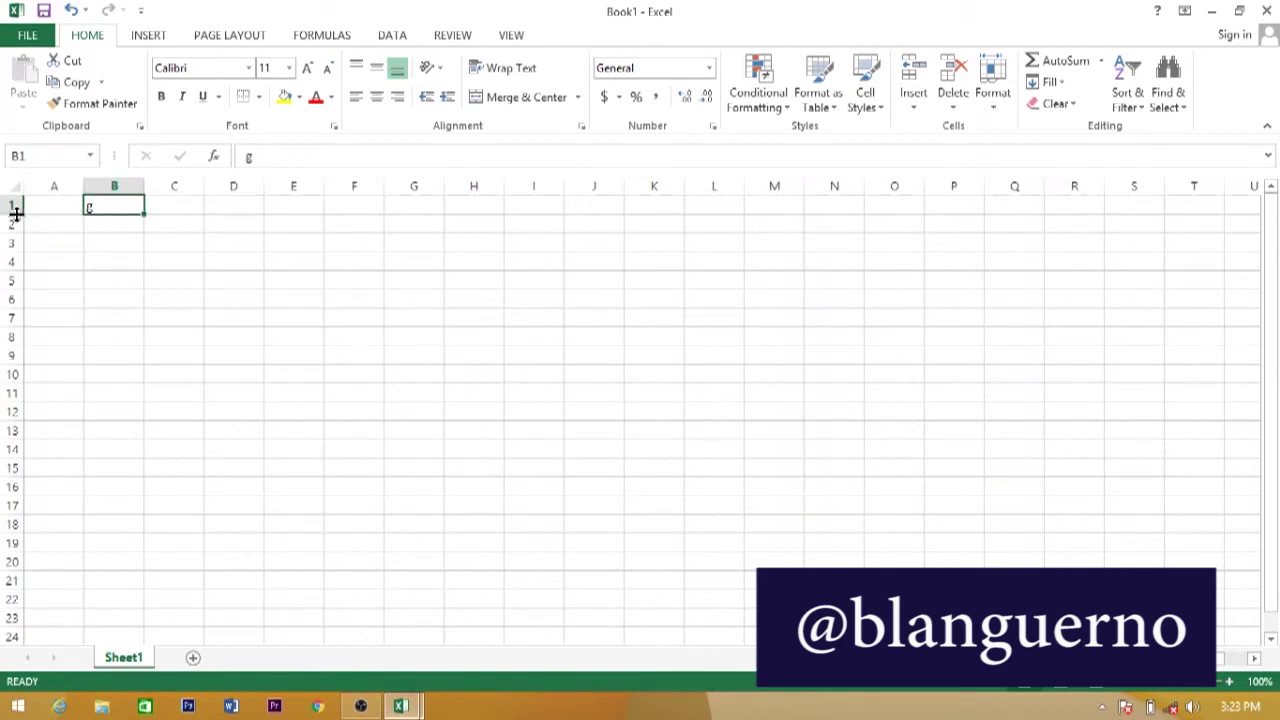
{"action": "left_click", "coordinate": [421, 224]}
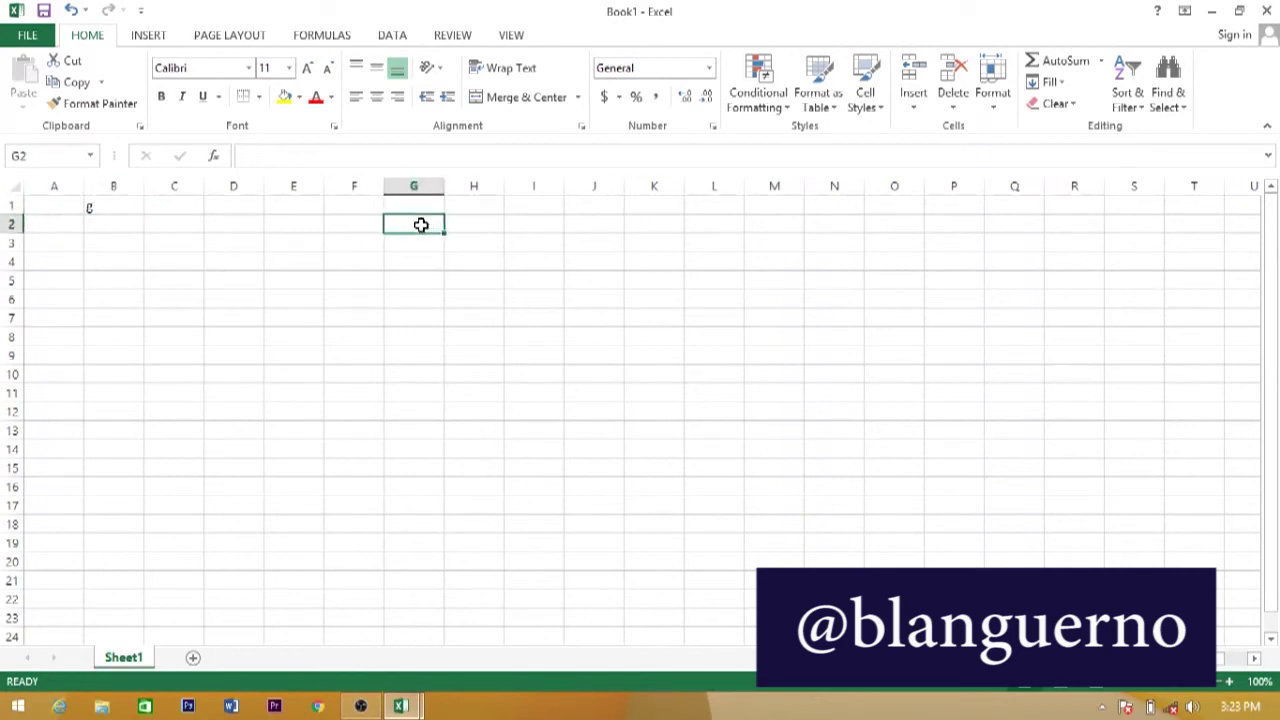
{"action": "type", "text": "a"}
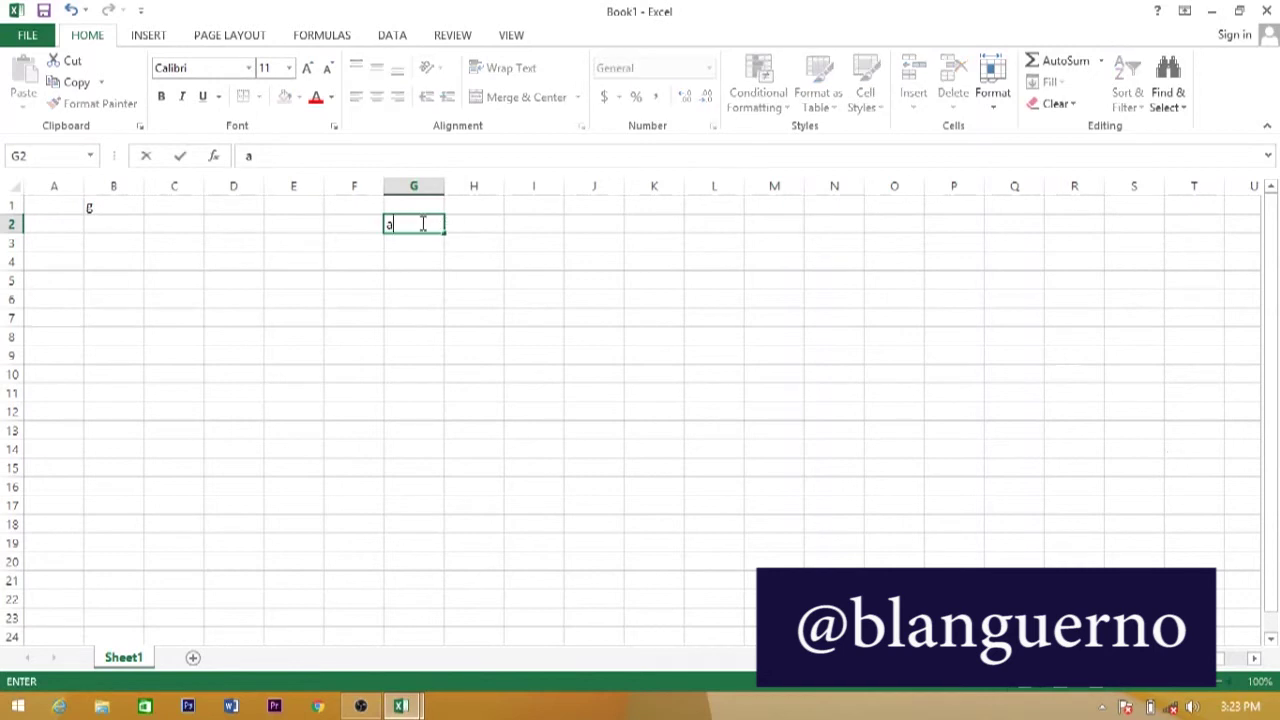
{"action": "left_click", "coordinate": [415, 190]}
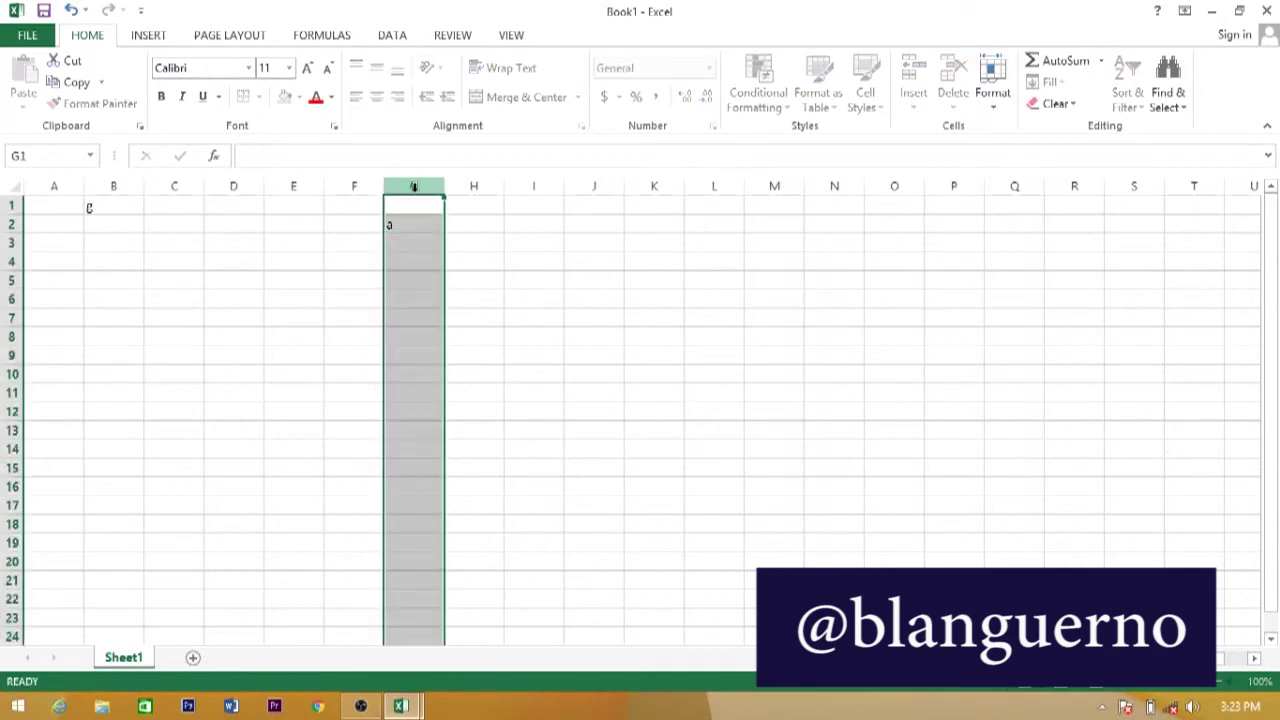
{"action": "left_click", "coordinate": [410, 238]}
{"action": "left_click", "coordinate": [404, 226]}
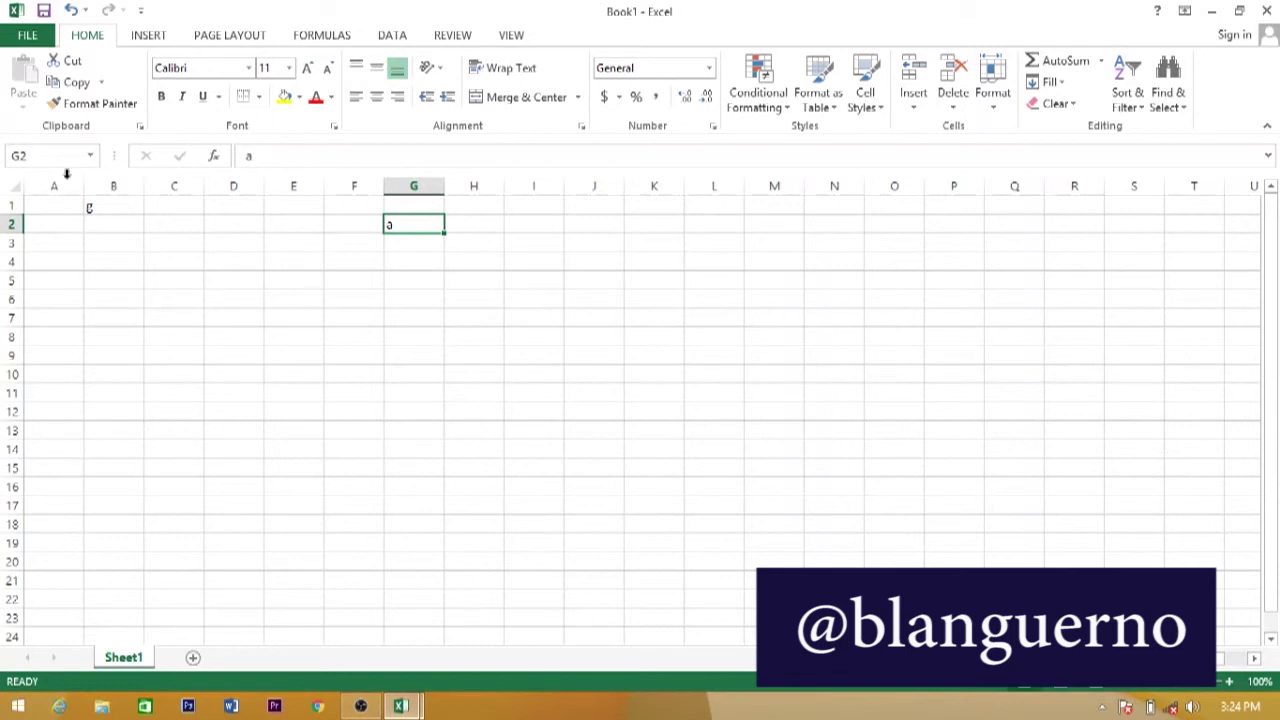
{"action": "left_click", "coordinate": [1025, 369]}
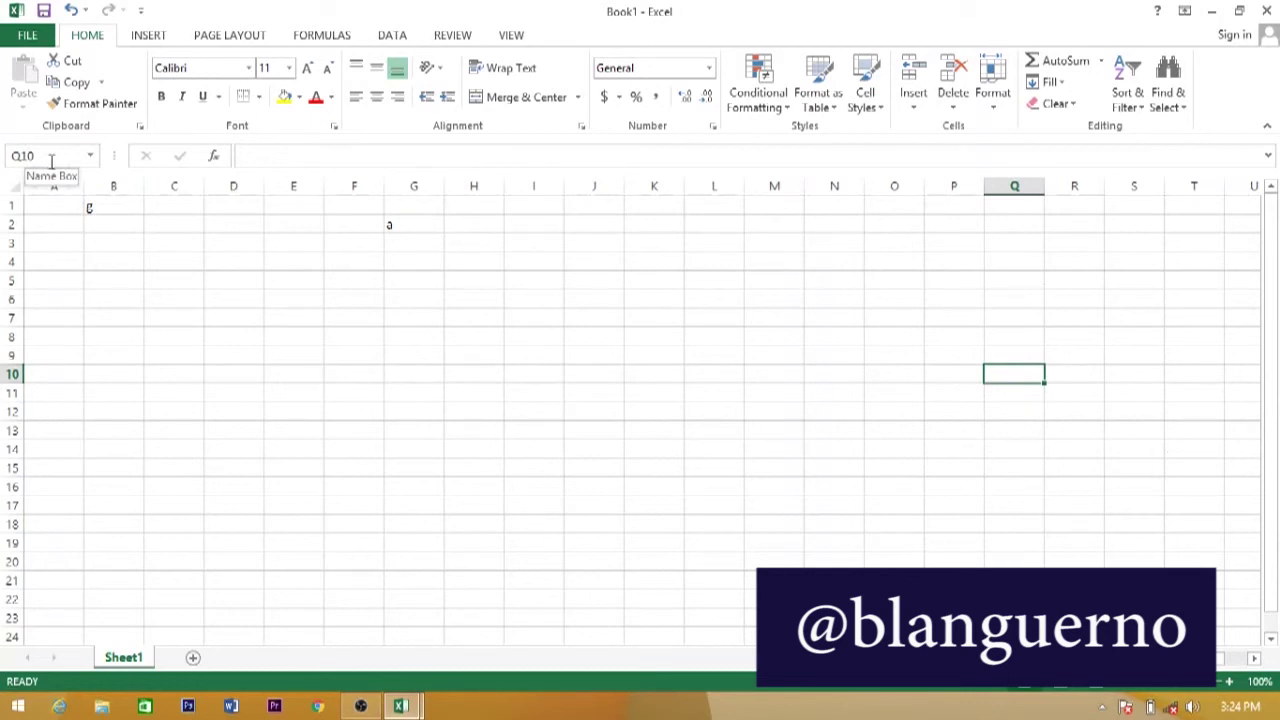
{"action": "left_click", "coordinate": [530, 544]}
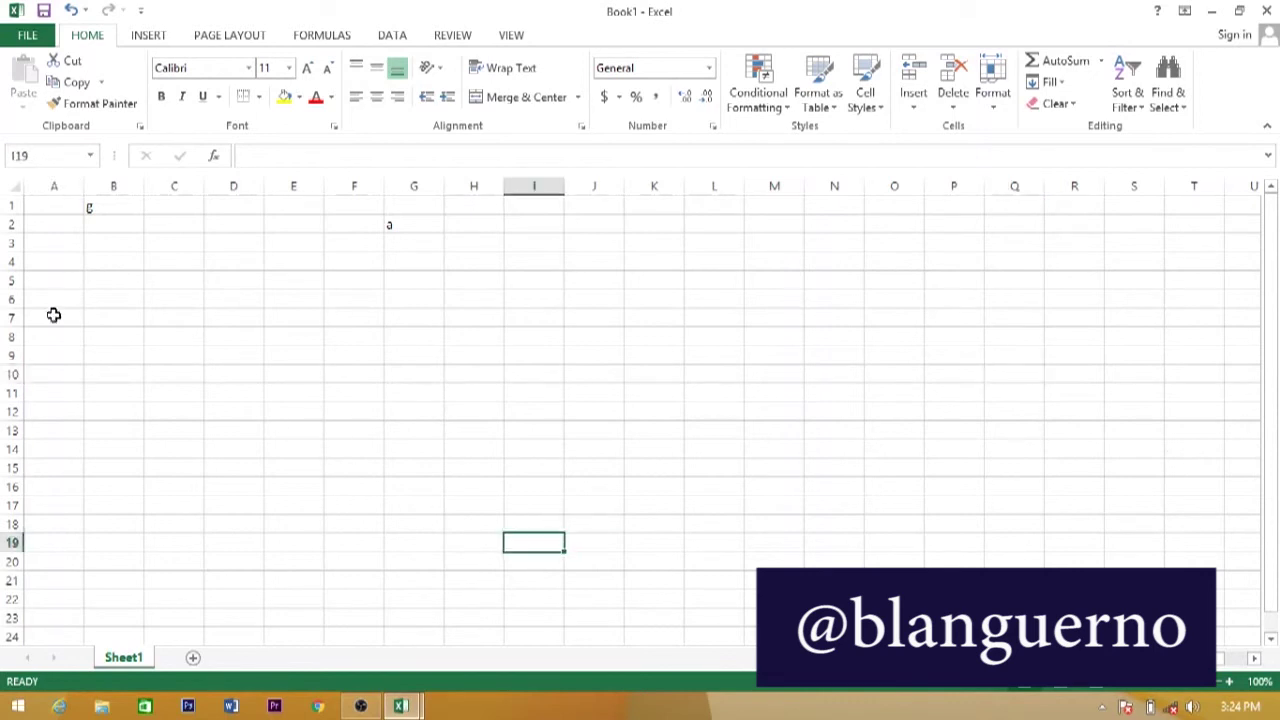
{"action": "left_click", "coordinate": [116, 275]}
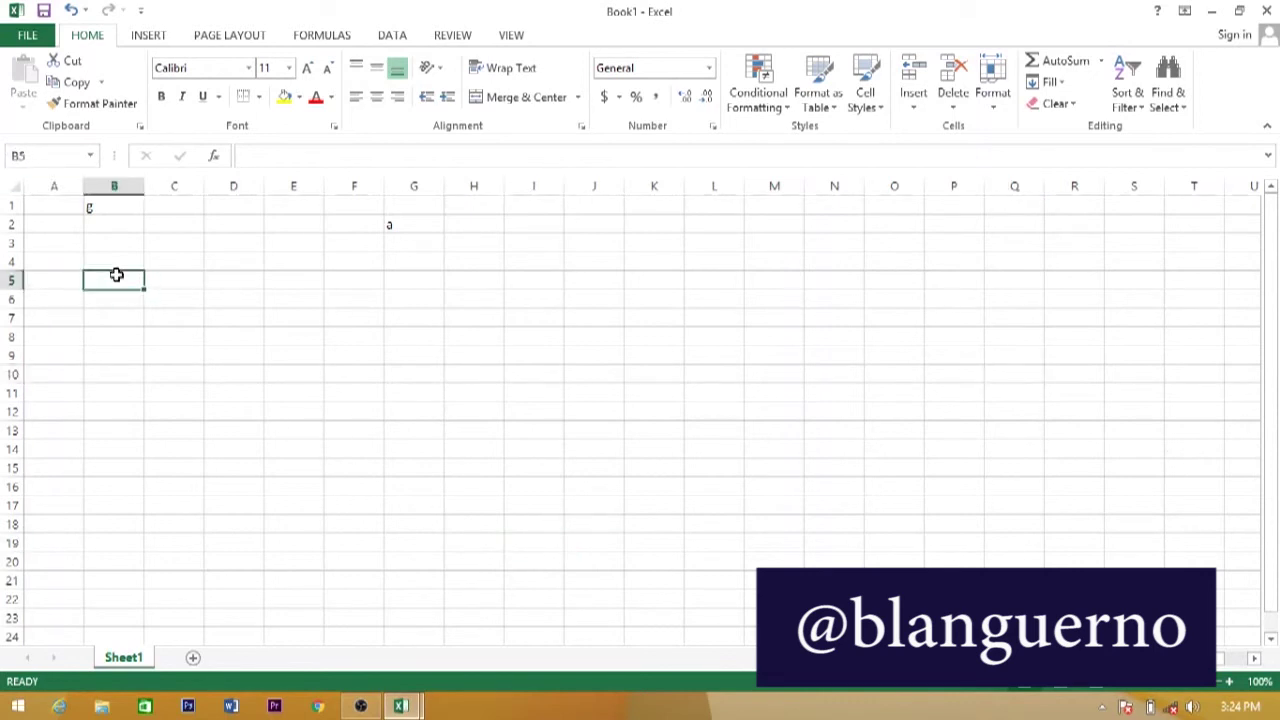
{"action": "left_click", "coordinate": [29, 230]}
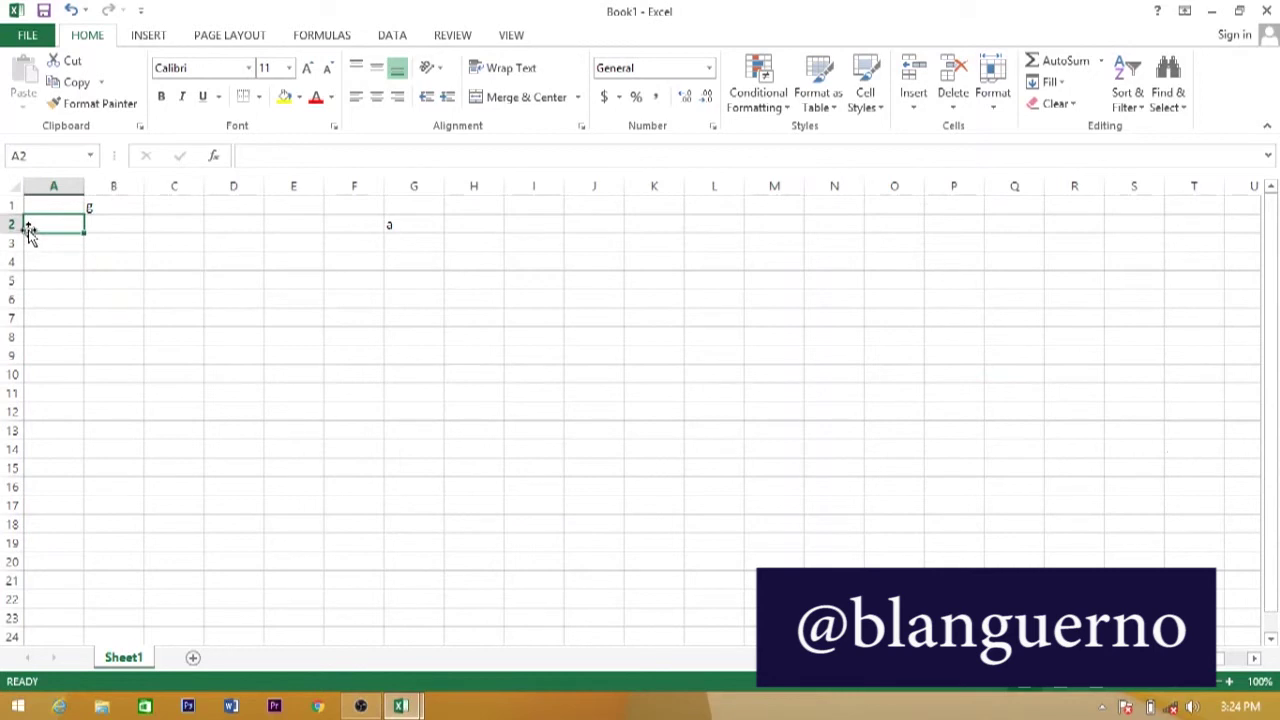
{"action": "left_click", "coordinate": [30, 207]}
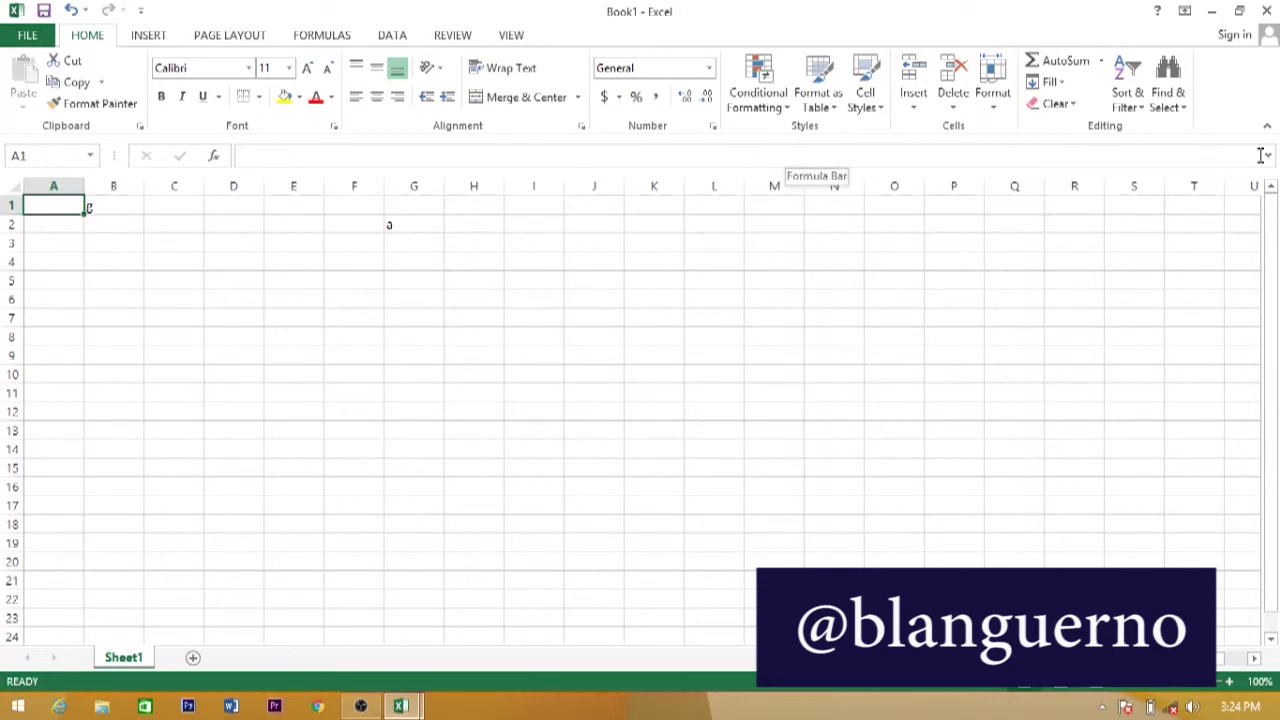
{"action": "left_click", "coordinate": [254, 153]}
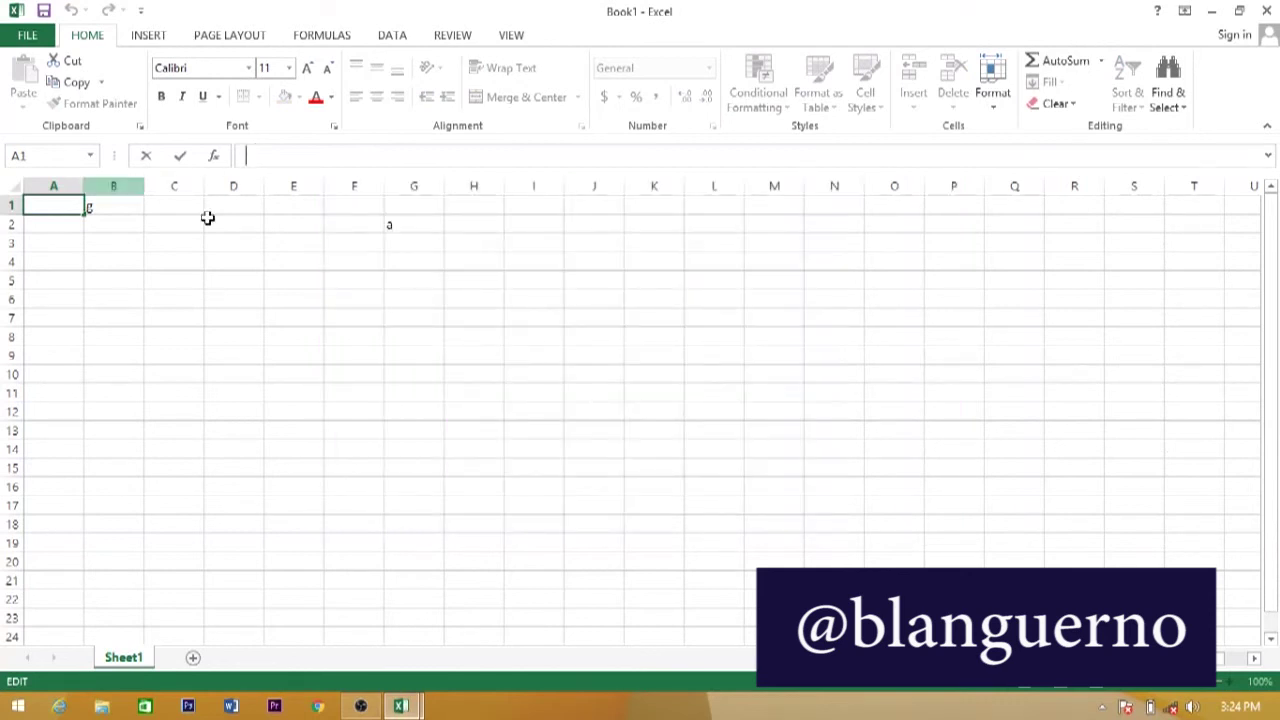
Enter 123445 in cell D3, replacing the mistyped 'as' entry
{"action": "left_click", "coordinate": [251, 249]}
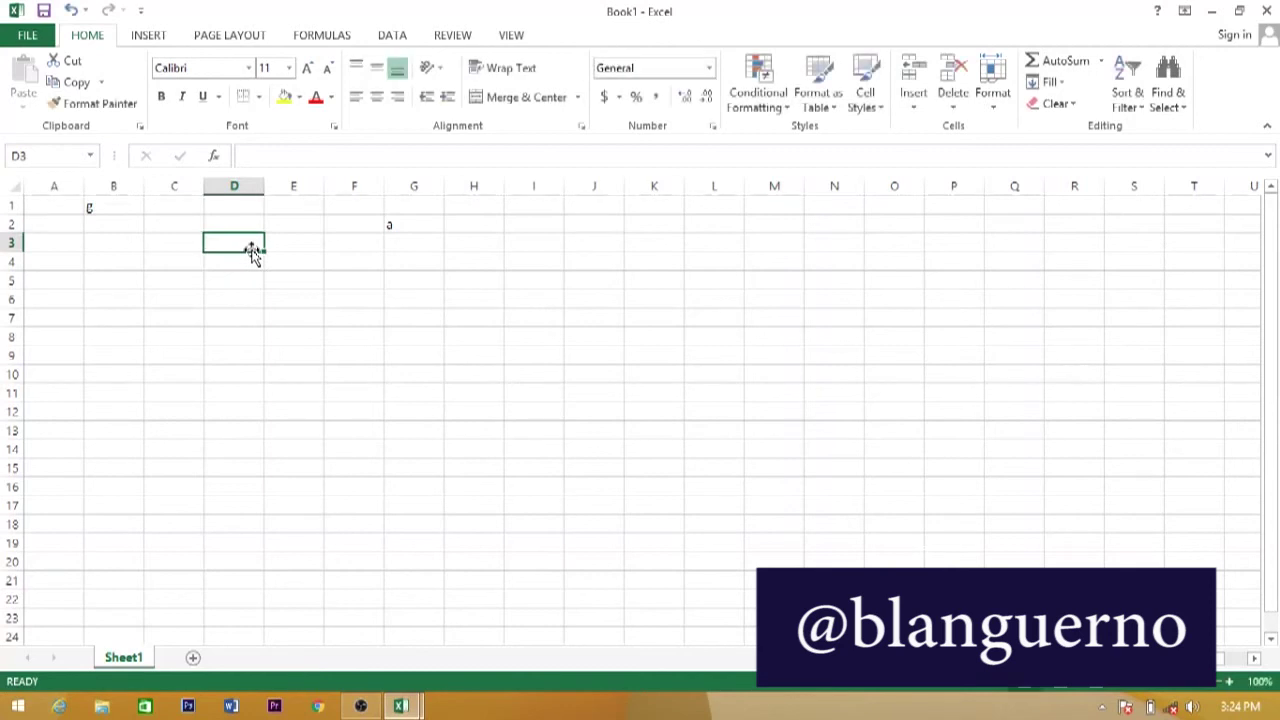
{"action": "left_click", "coordinate": [270, 157]}
{"action": "type", "text": "as"}
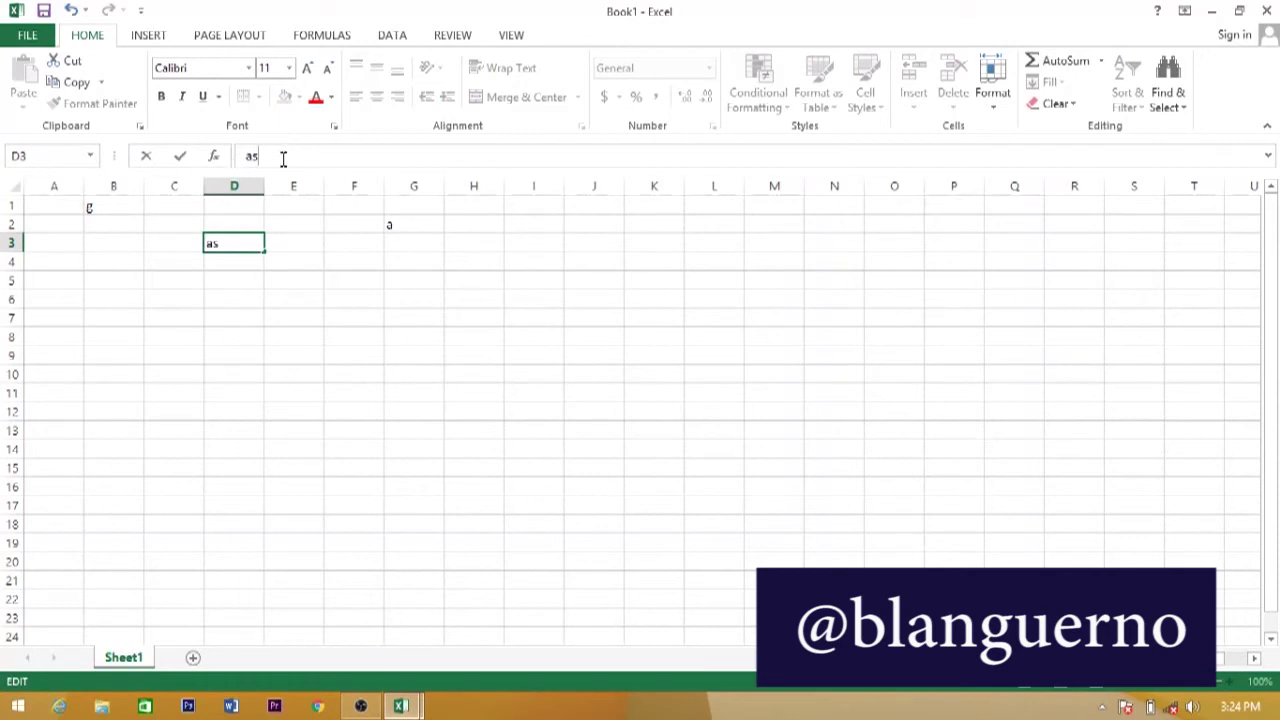
{"action": "left_click", "coordinate": [234, 242]}
{"action": "left_click", "coordinate": [263, 152]}
{"action": "key", "text": "BackSpace"}
{"action": "key", "text": "BackSpace"}
{"action": "type", "text": "1"}
{"action": "type", "text": "23445"}
{"action": "left_click", "coordinate": [49, 210]}
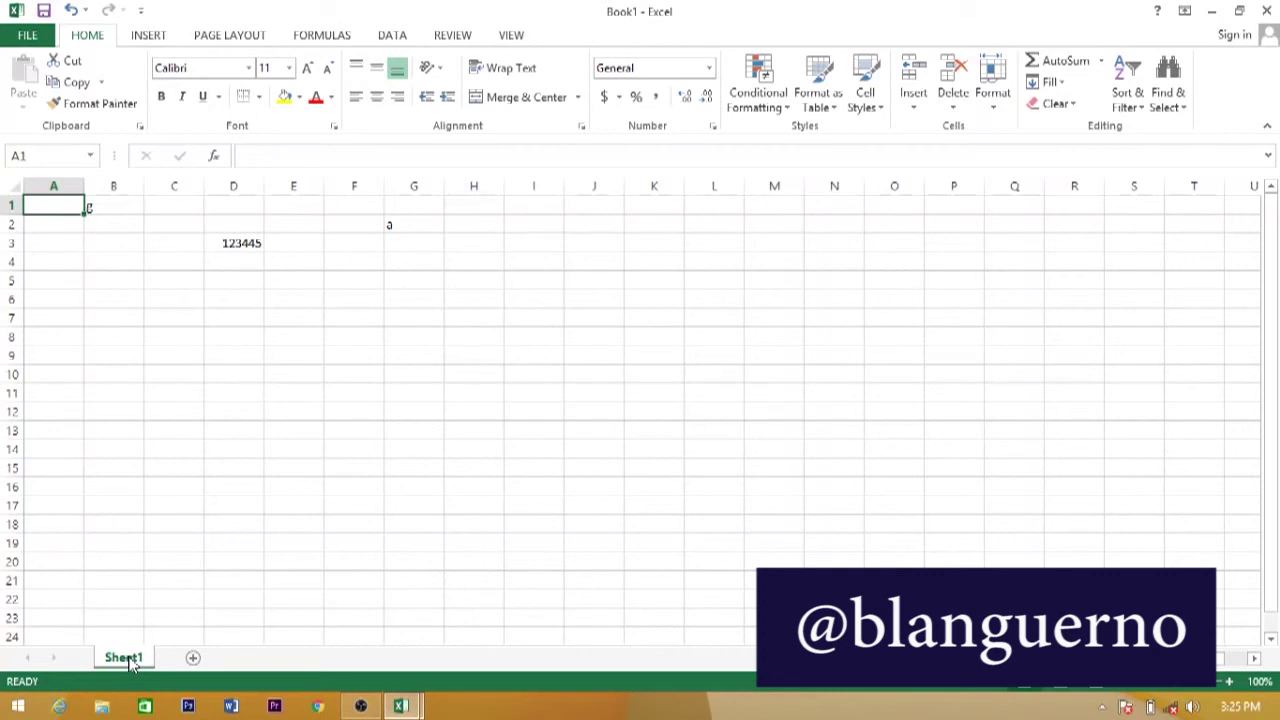
{"action": "left_click_drag", "start_coordinate": [128, 662], "coordinate": [128, 668]}
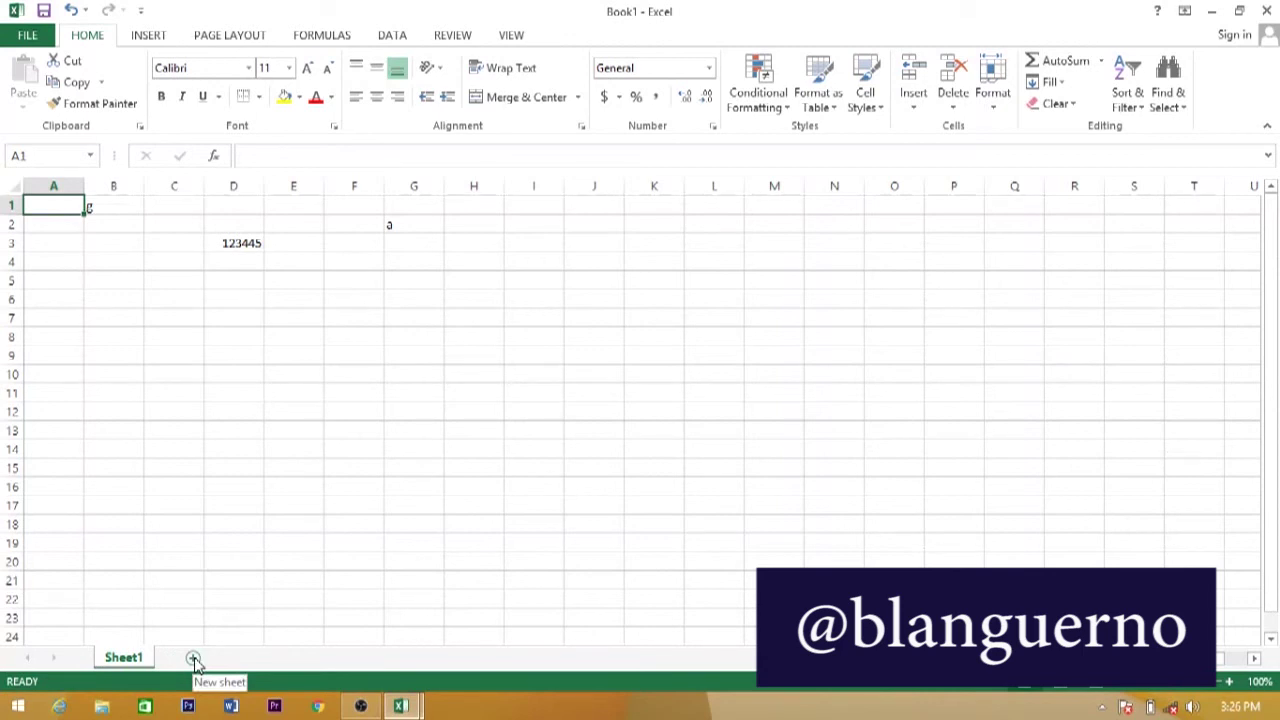
{"action": "left_click", "coordinate": [193, 659]}
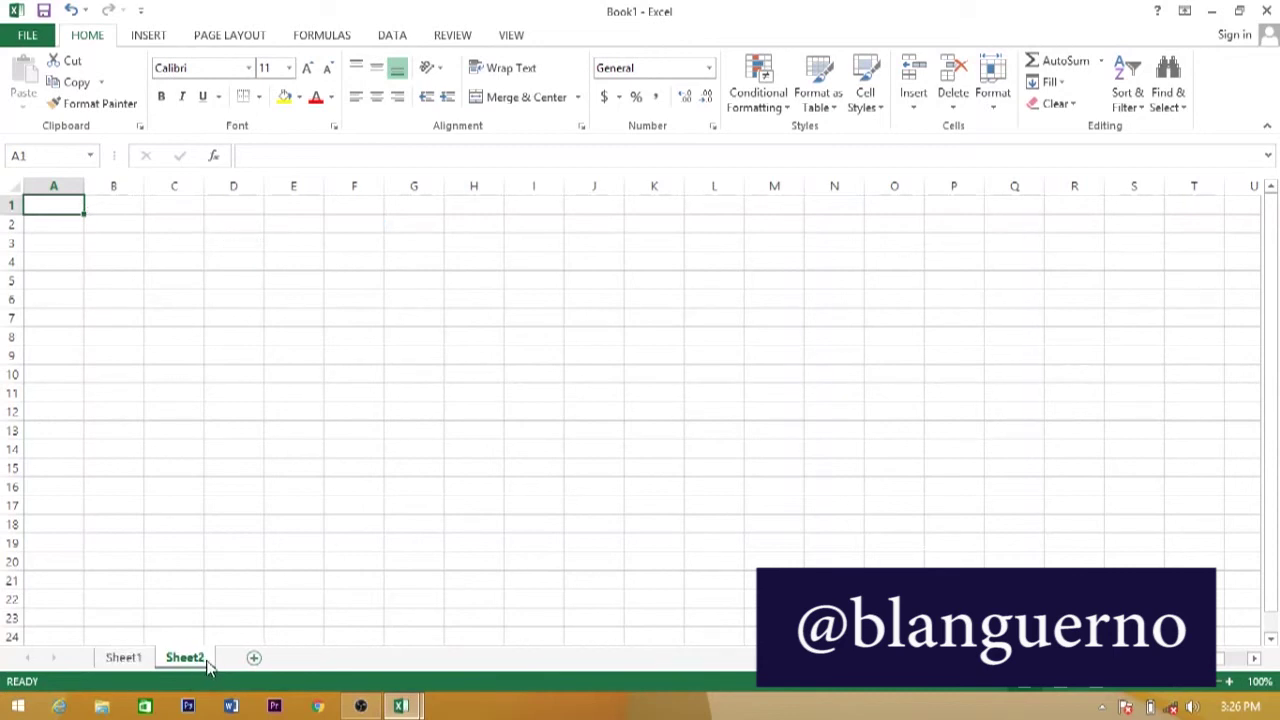
{"action": "left_click", "coordinate": [254, 660]}
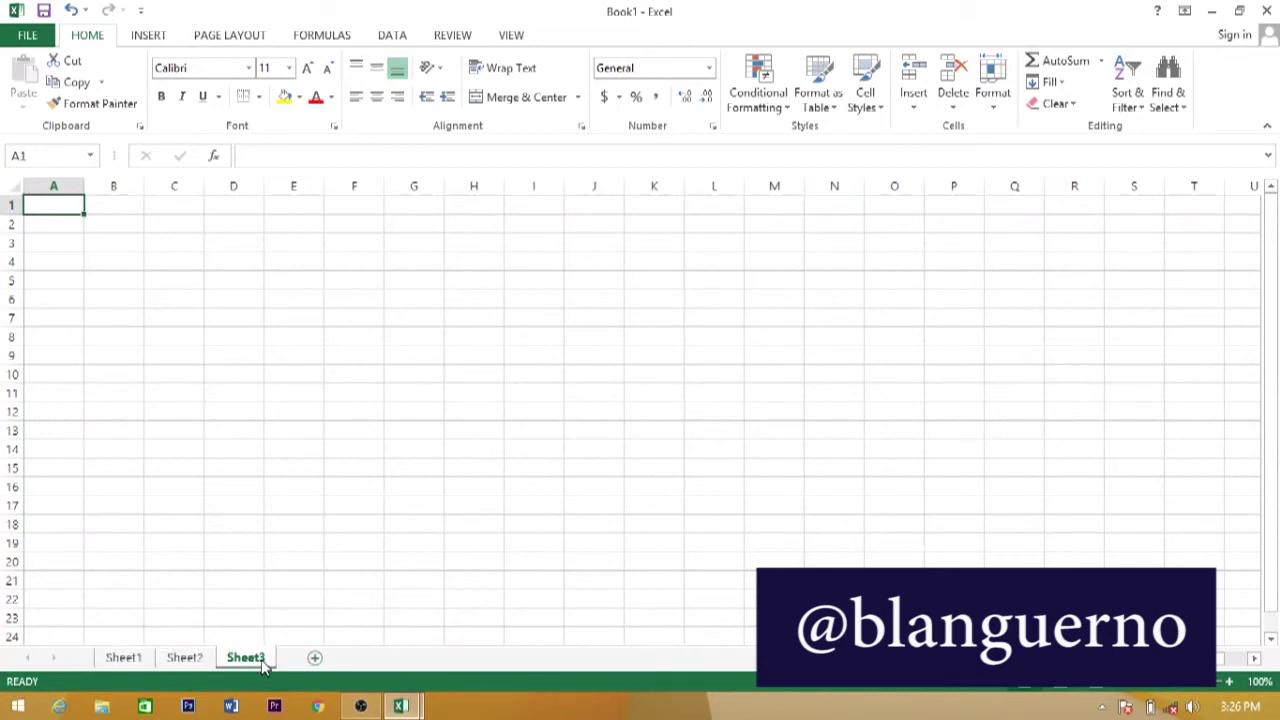
{"action": "left_click", "coordinate": [313, 659]}
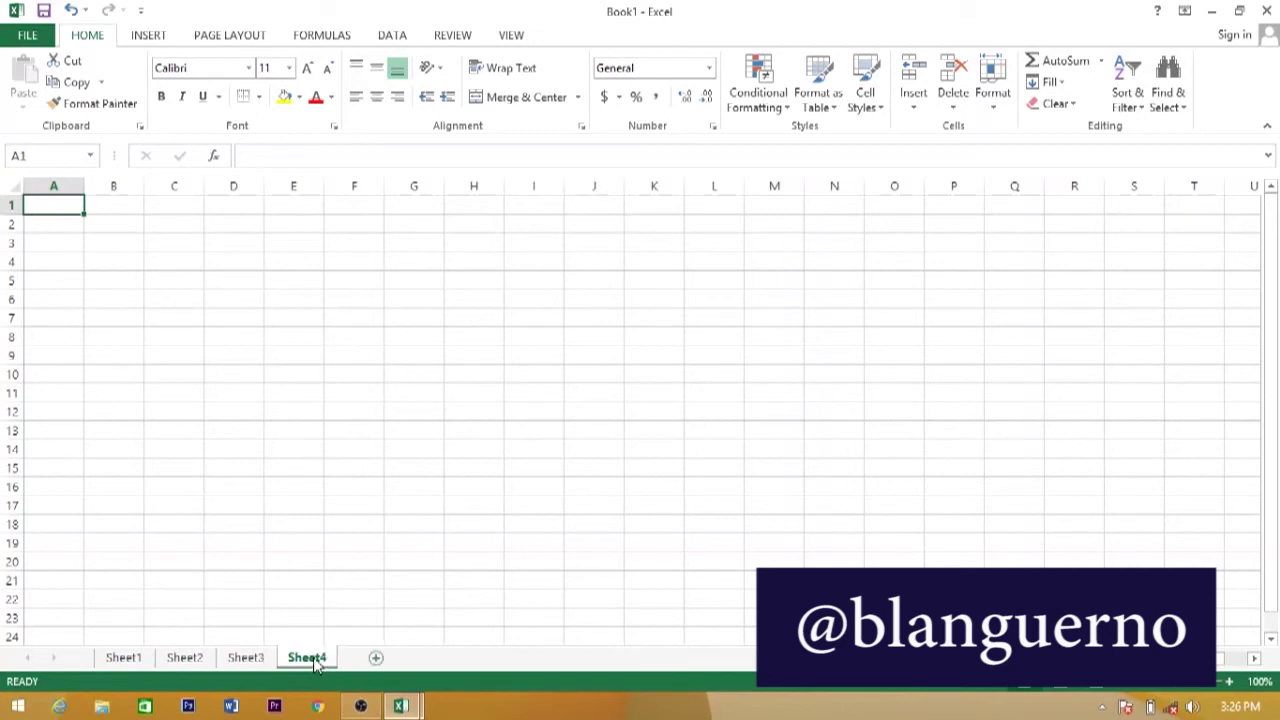
{"action": "left_click", "coordinate": [376, 659]}
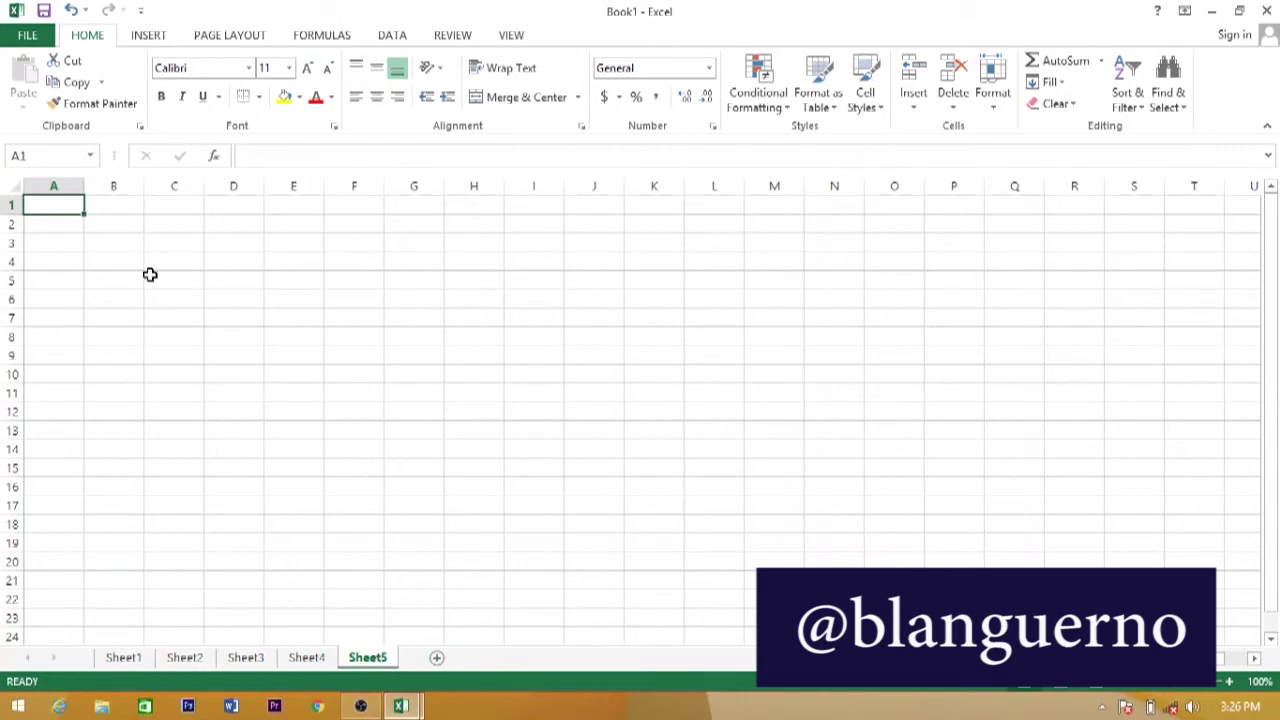
Enter the value 5 in both B2 and B3
{"action": "left_click", "coordinate": [110, 226]}
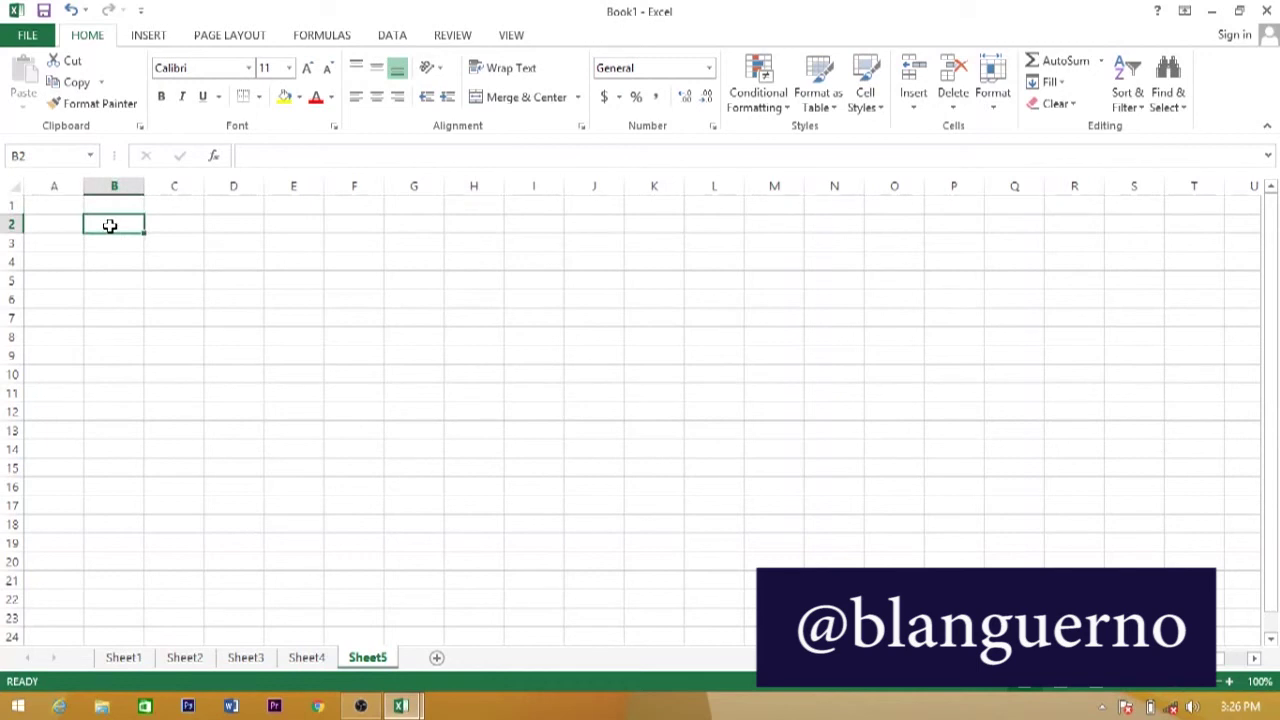
{"action": "type", "text": "5"}
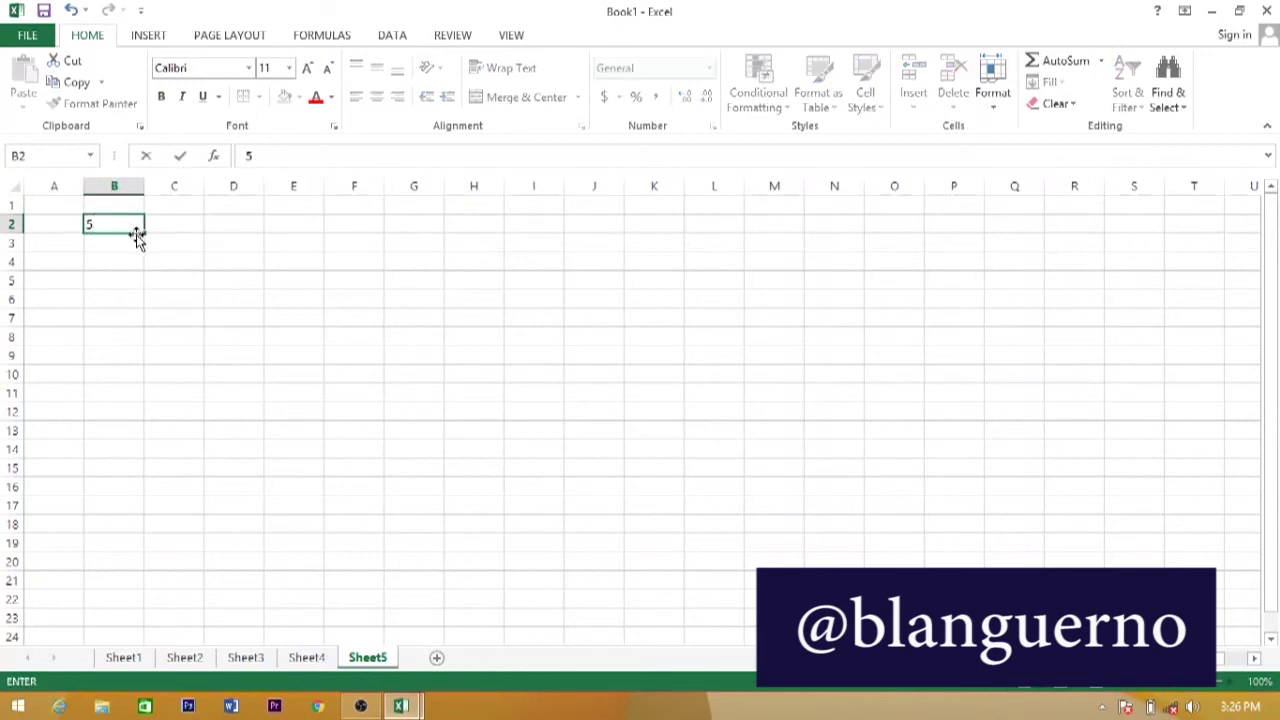
{"action": "left_click", "coordinate": [117, 246]}
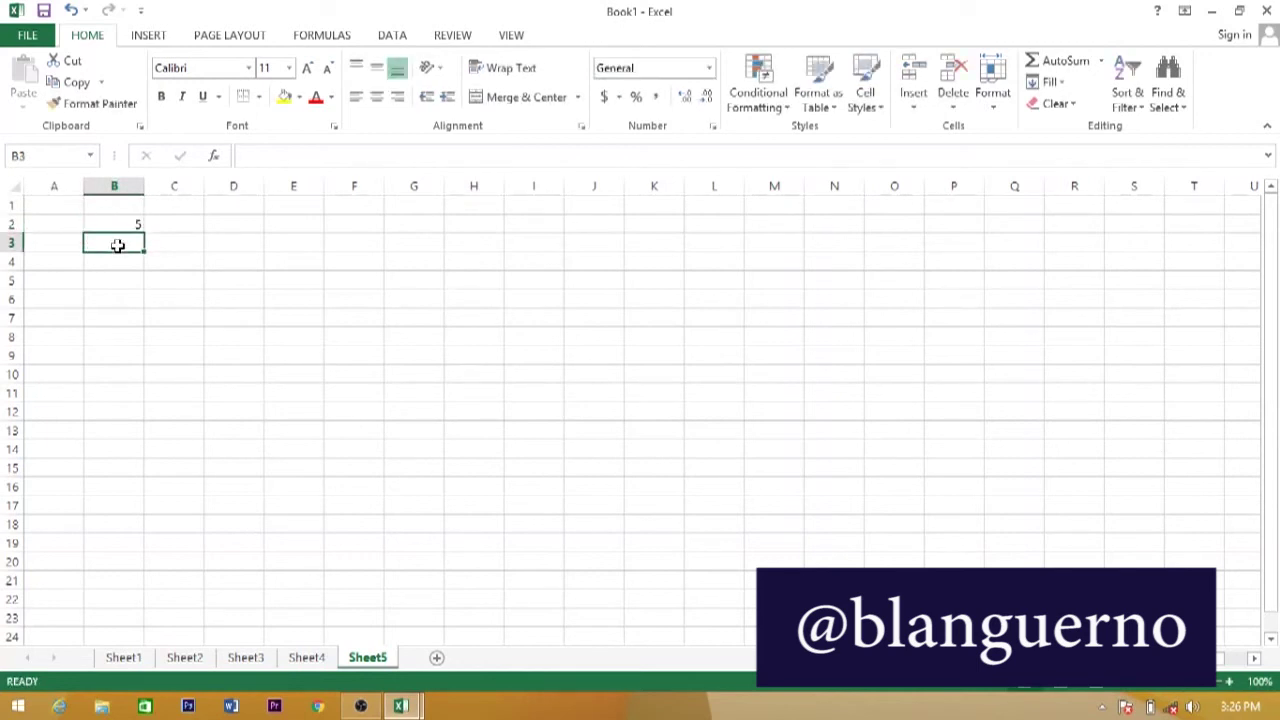
{"action": "type", "text": "5"}
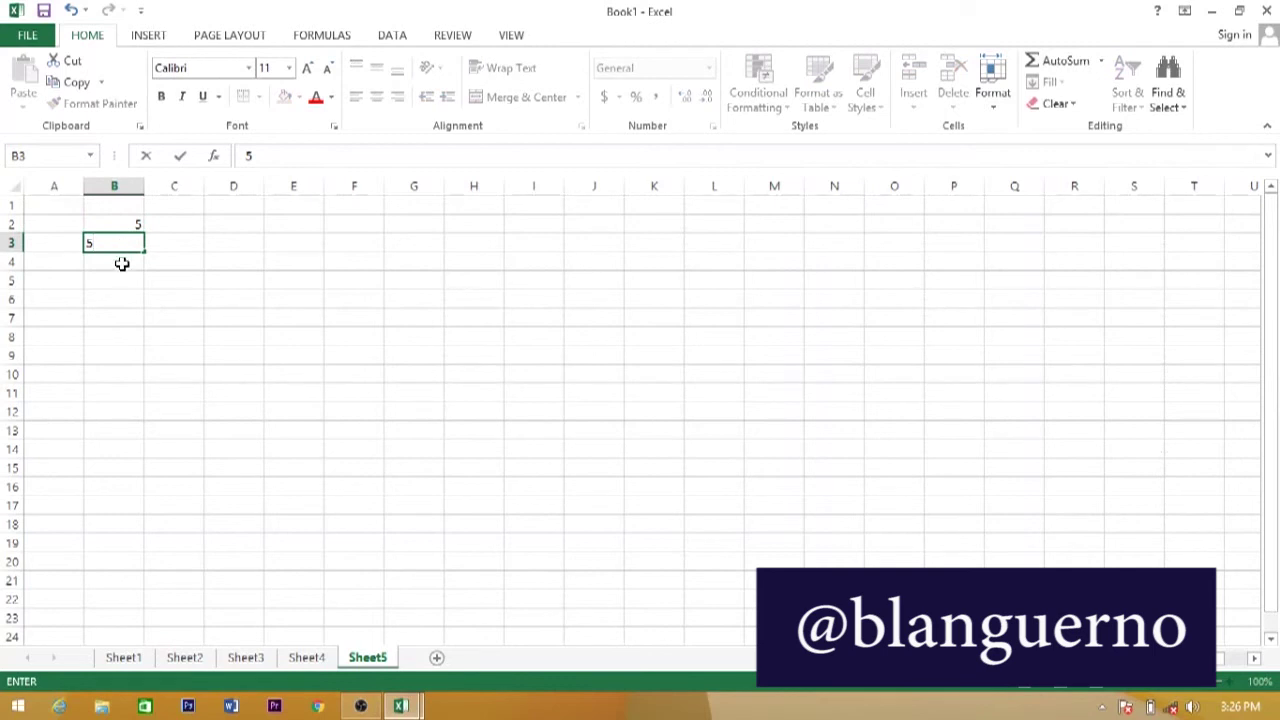
{"action": "left_click", "coordinate": [121, 263]}
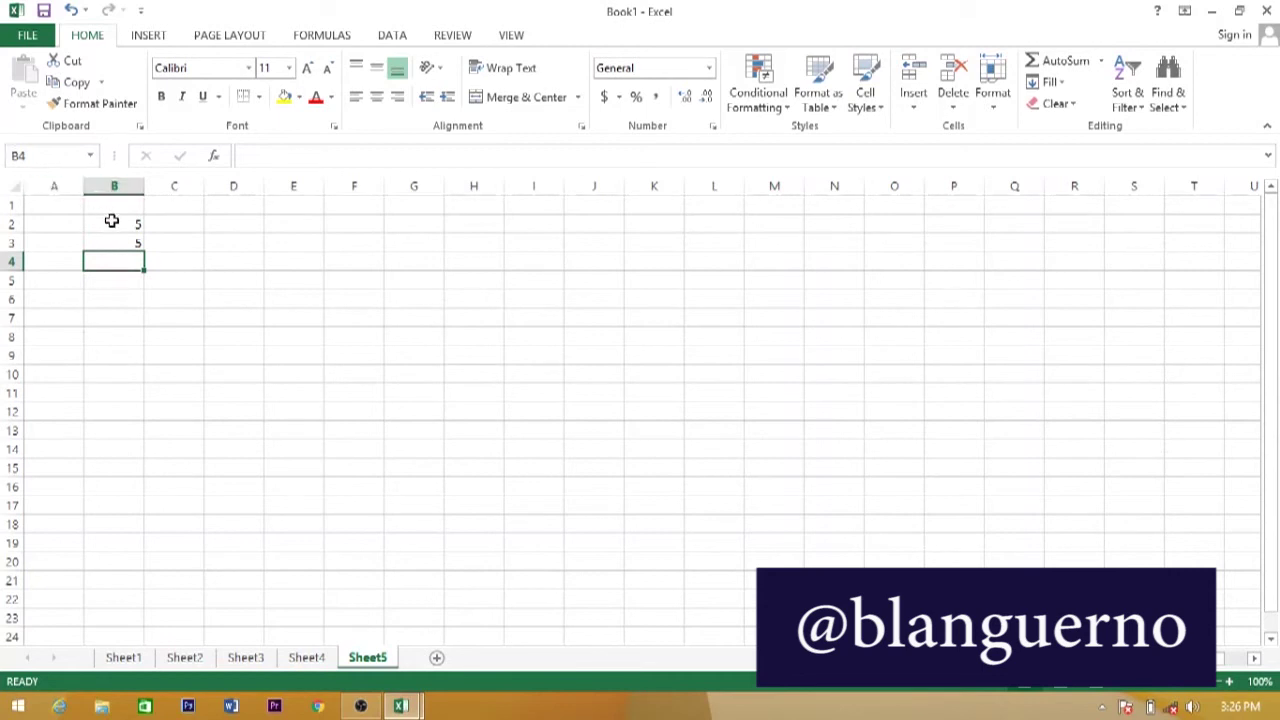
Enter the plain text B2+B3 in cell B4, correcting earlier mistyped entries
{"action": "left_click", "coordinate": [118, 224]}
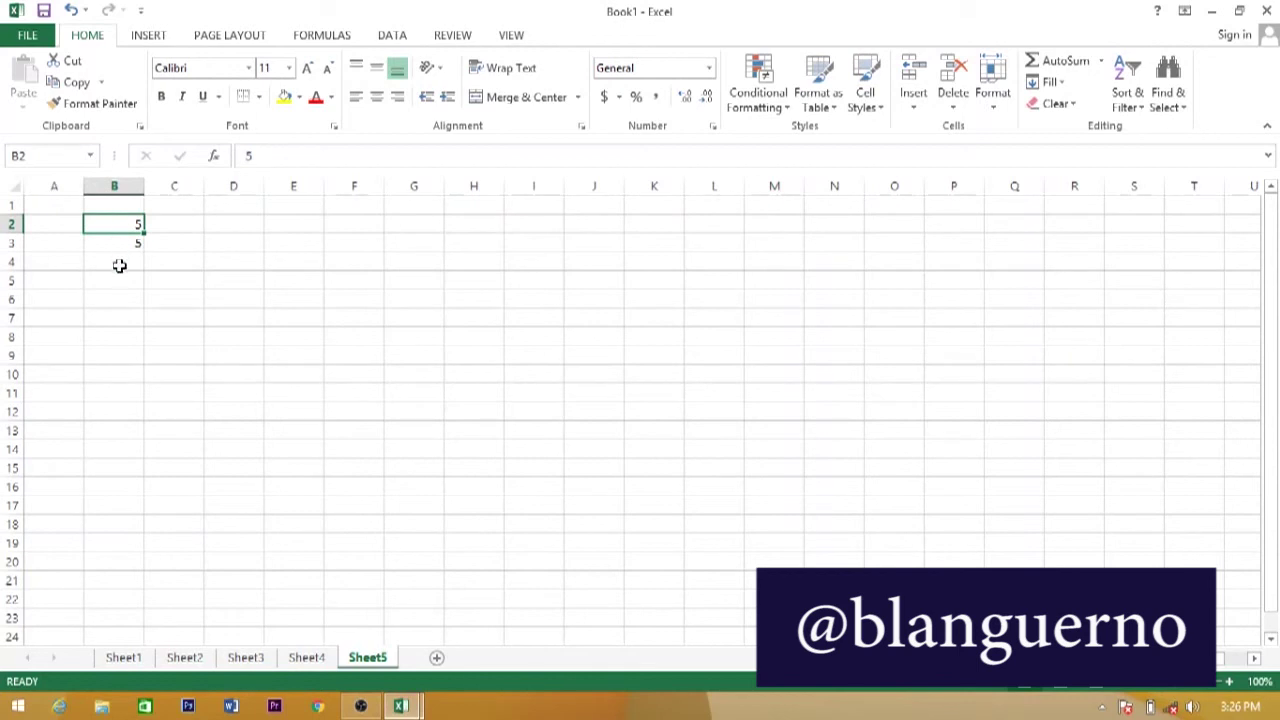
{"action": "left_click", "coordinate": [119, 265]}
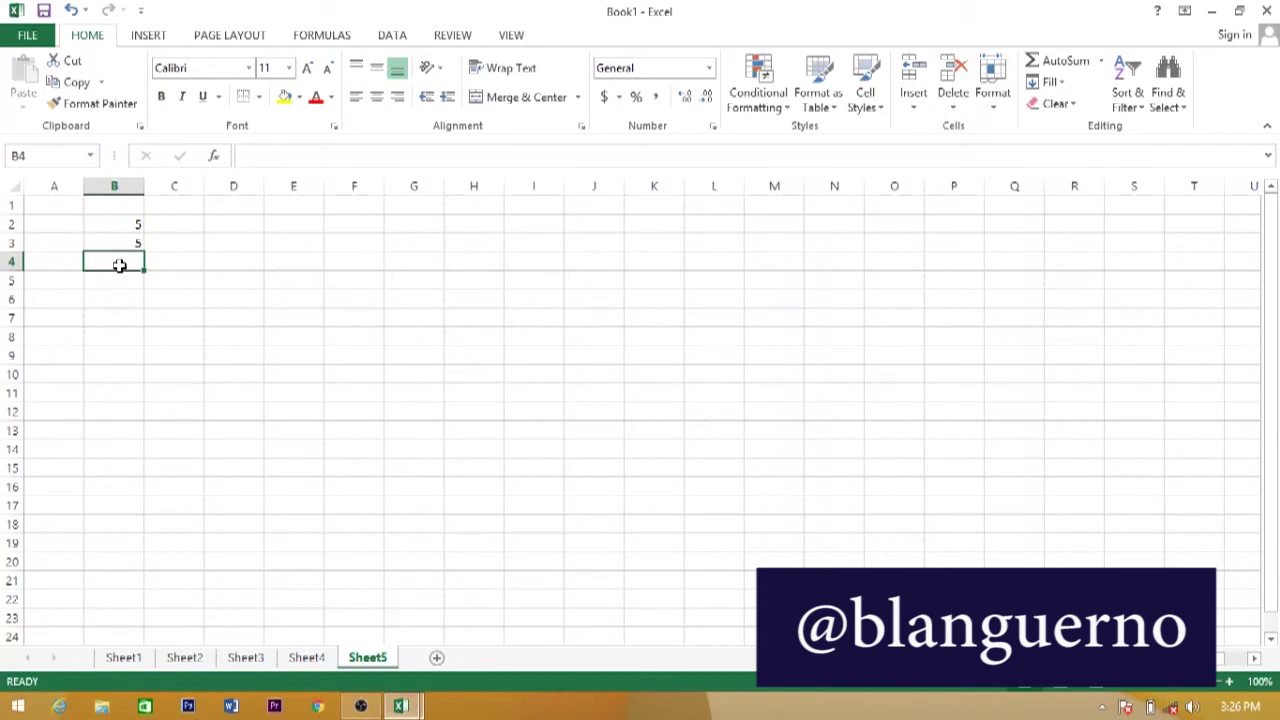
{"action": "type", "text": "B4"}
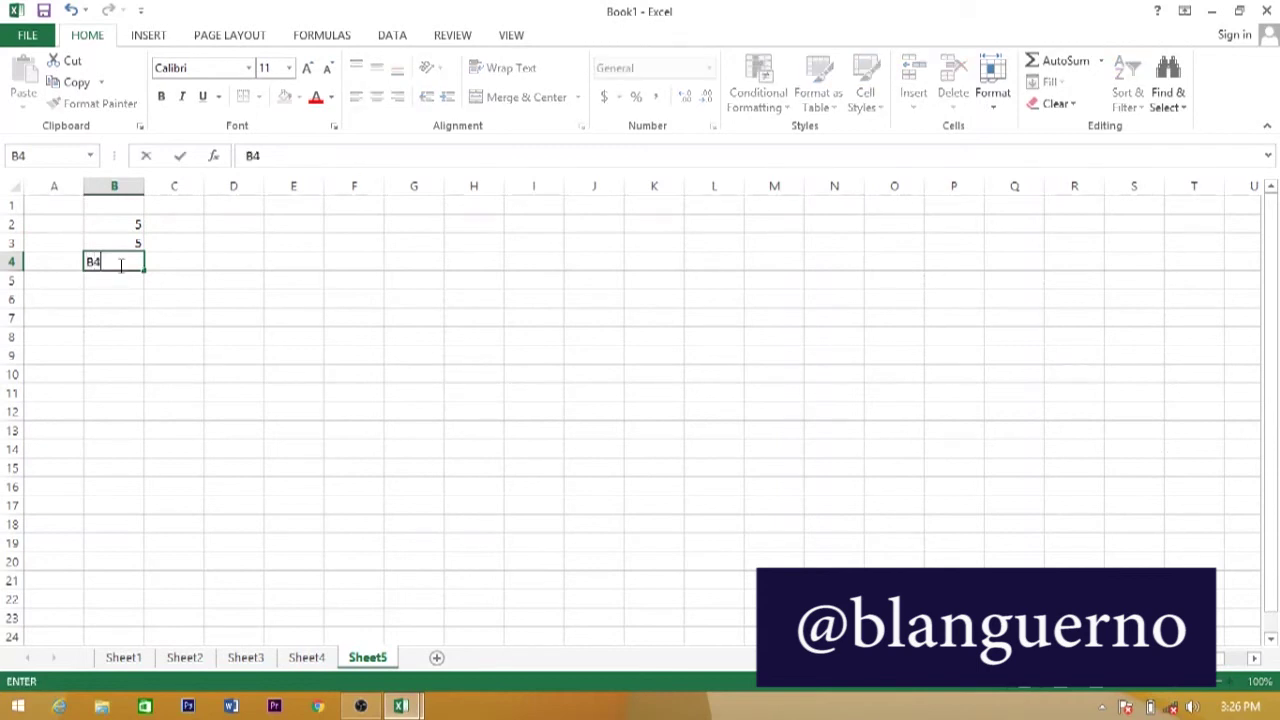
{"action": "type", "text": "+"}
{"action": "left_click", "coordinate": [135, 241]}
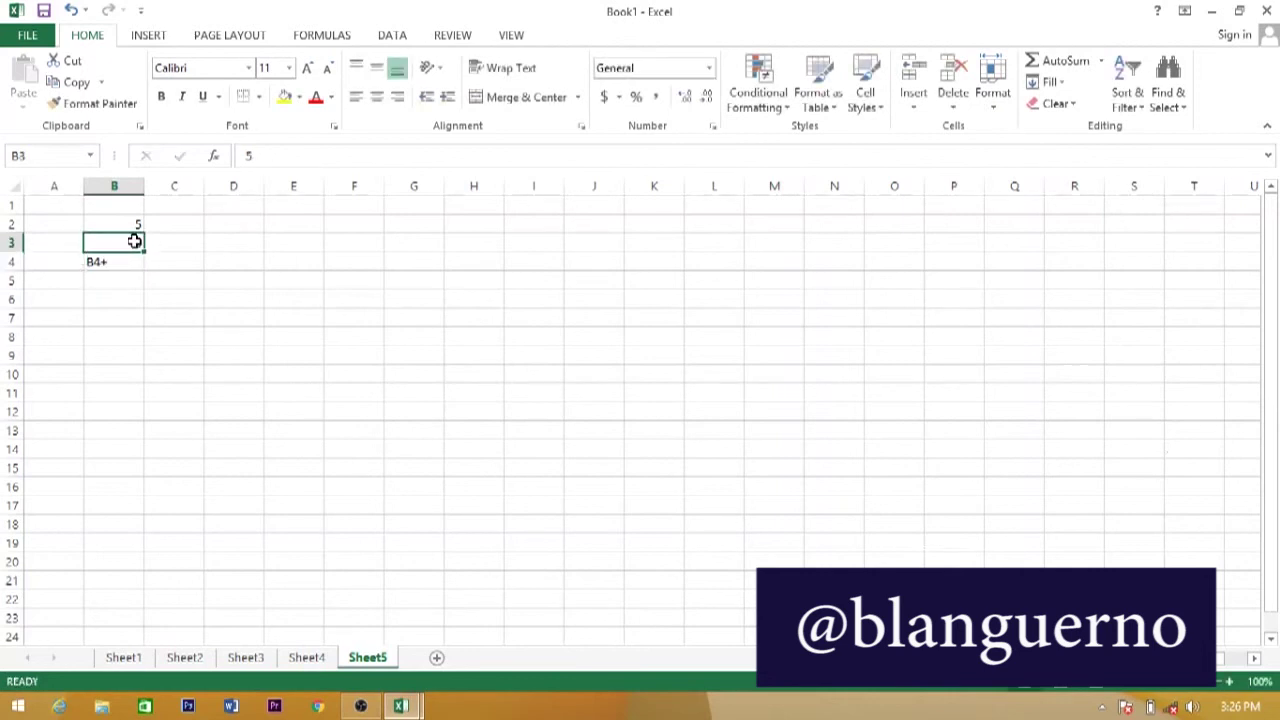
{"action": "left_click", "coordinate": [119, 262]}
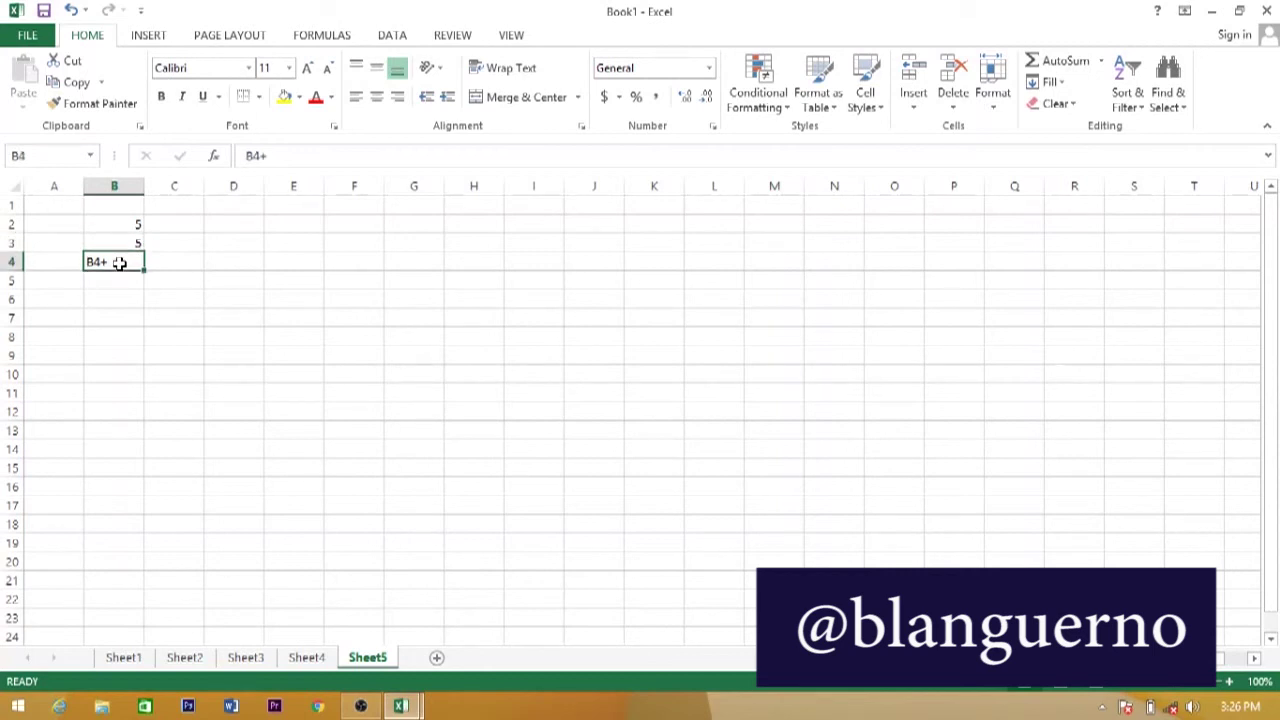
{"action": "type", "text": "B3"}
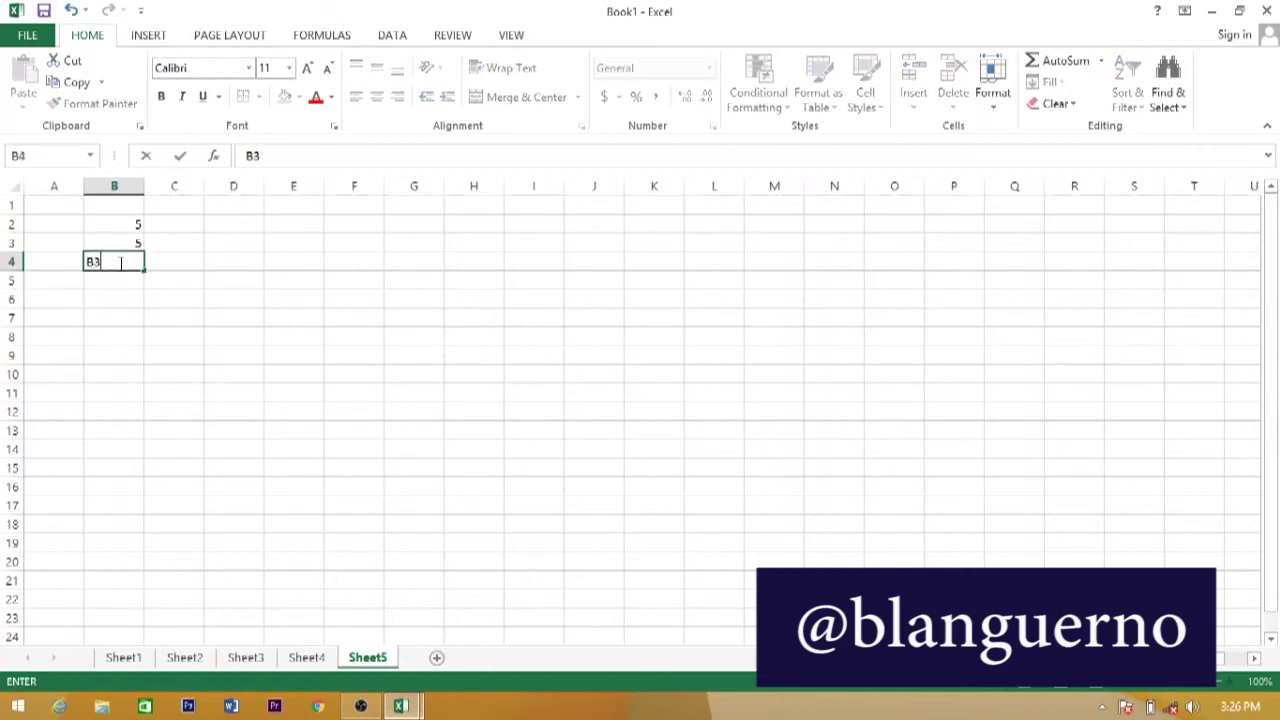
{"action": "key", "text": "BackSpace"}
{"action": "key", "text": "BackSpace"}
{"action": "type", "text": "B2"}
{"action": "type", "text": "+"}
{"action": "type", "text": "B3"}
{"action": "key", "text": "Return"}
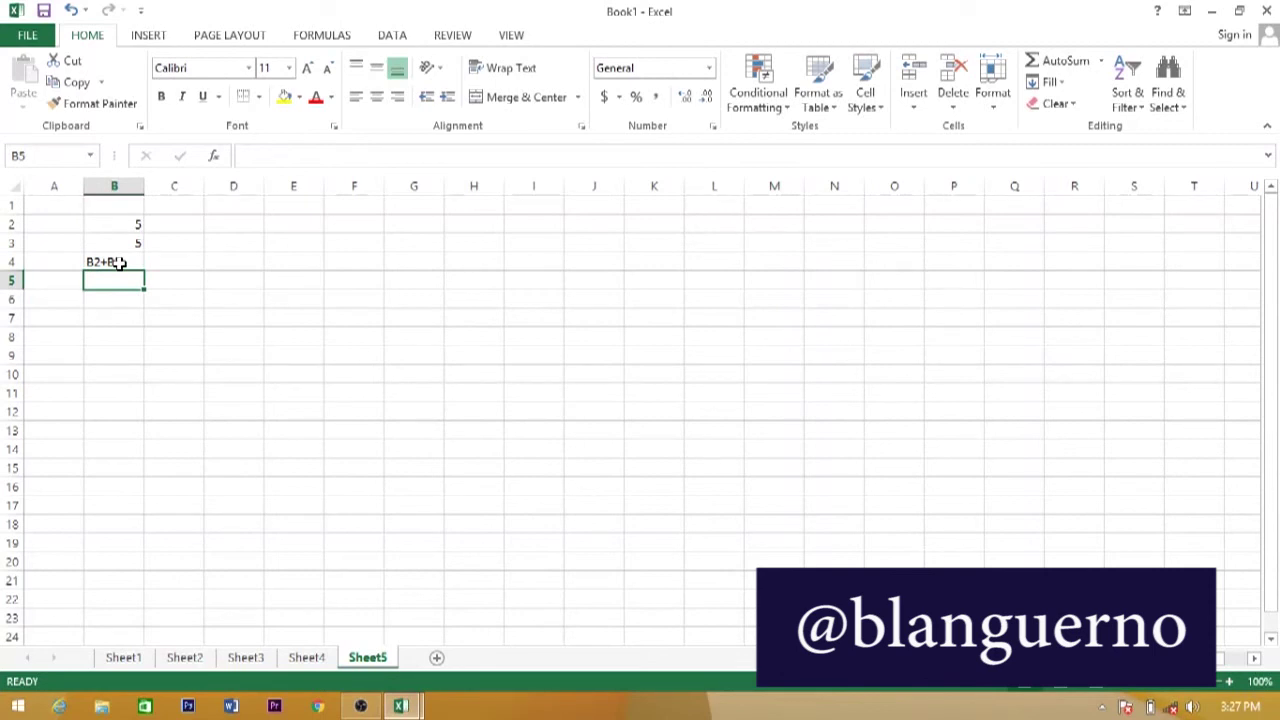
{"action": "left_click", "coordinate": [100, 262]}
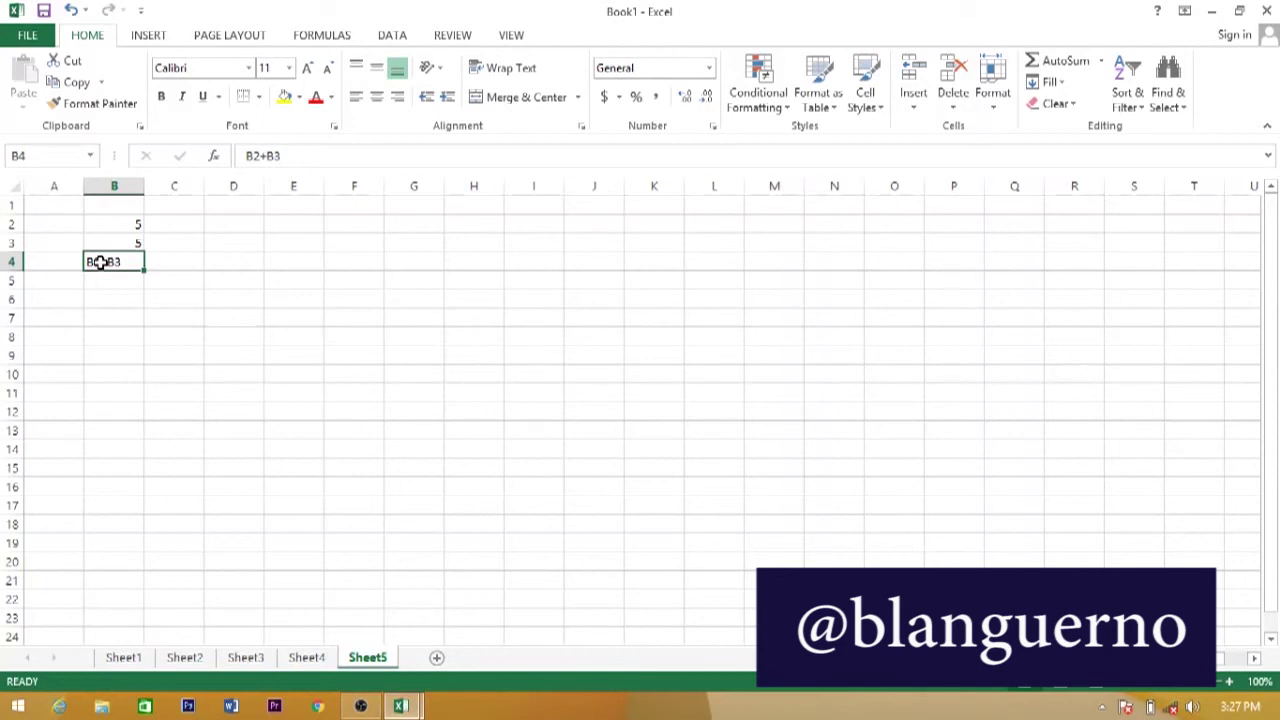
Prefix B4 with an equals sign so it becomes =B2+B3, showing 10
{"action": "double_click", "coordinate": [100, 262]}
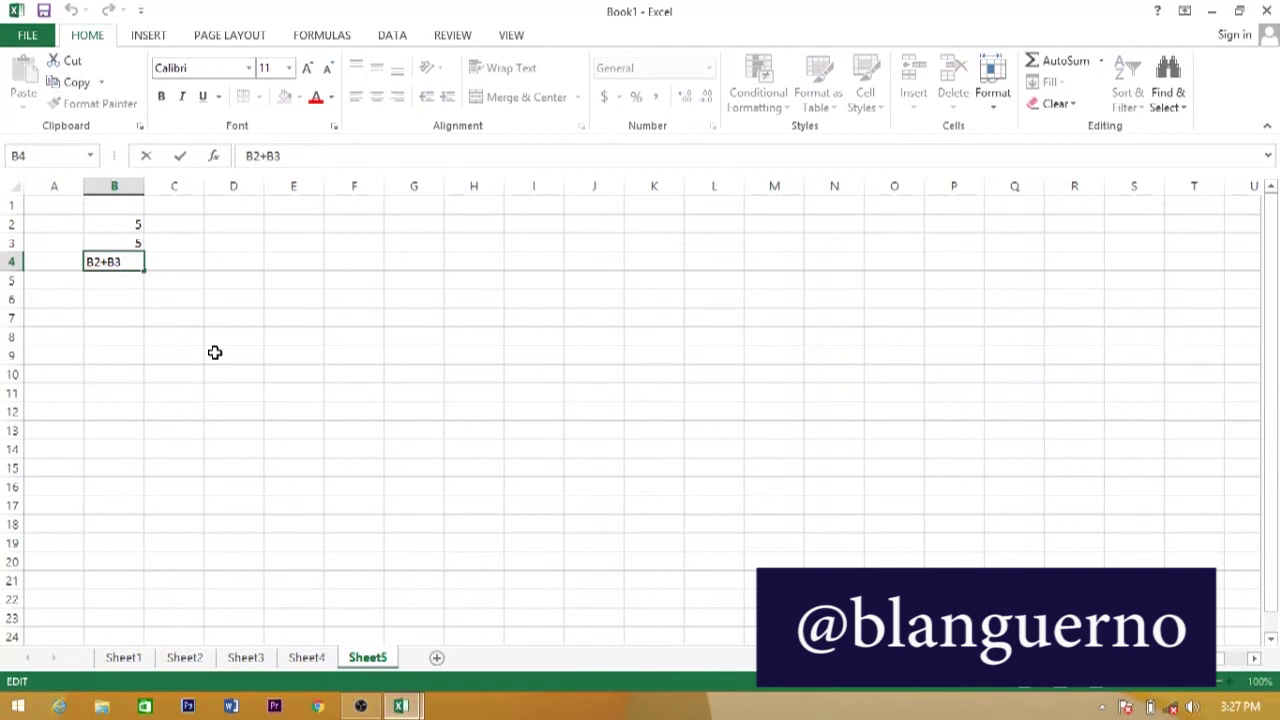
{"action": "type", "text": "="}
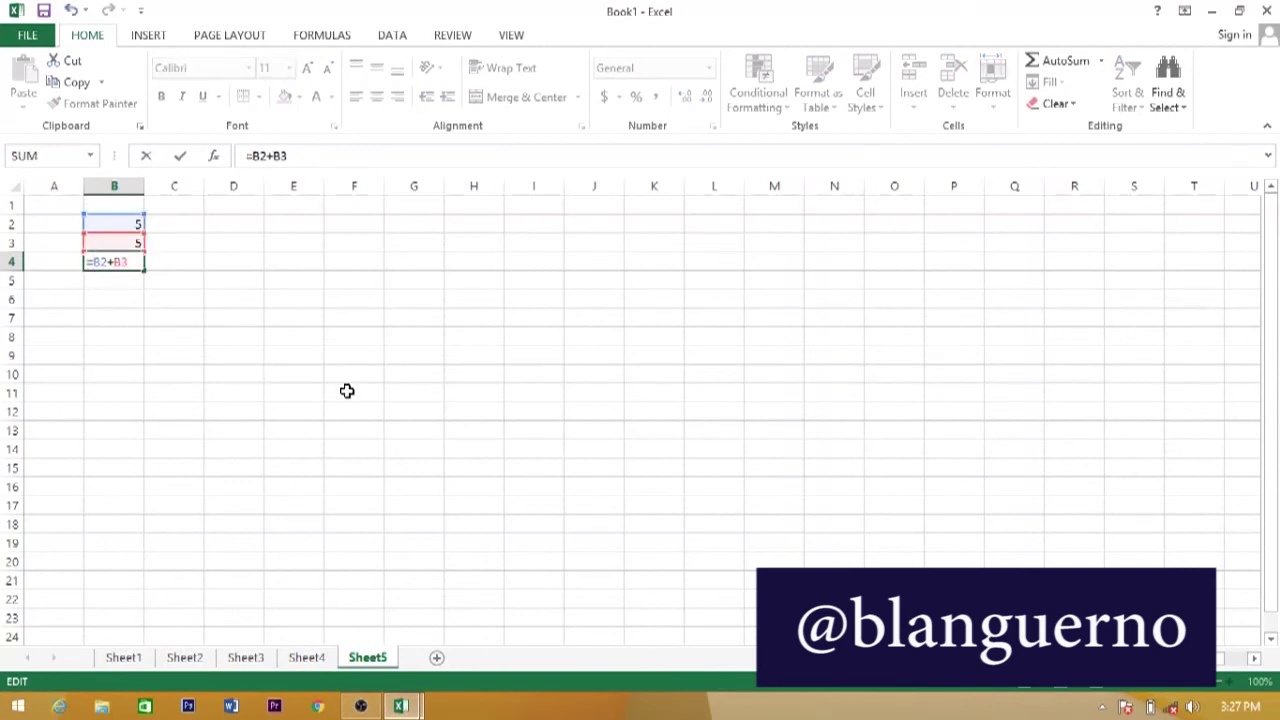
{"action": "key", "text": "Return"}
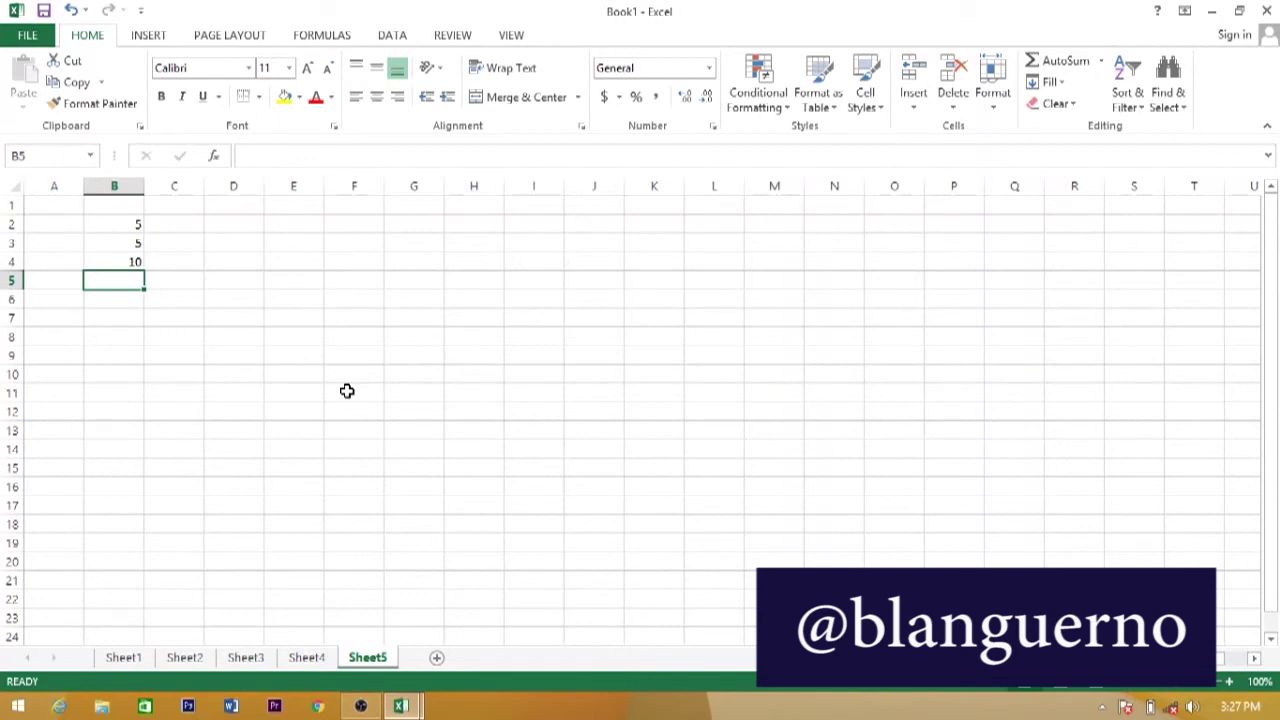
Enter 12 in cell D3 and 23 in cell F4
{"action": "left_click", "coordinate": [241, 236]}
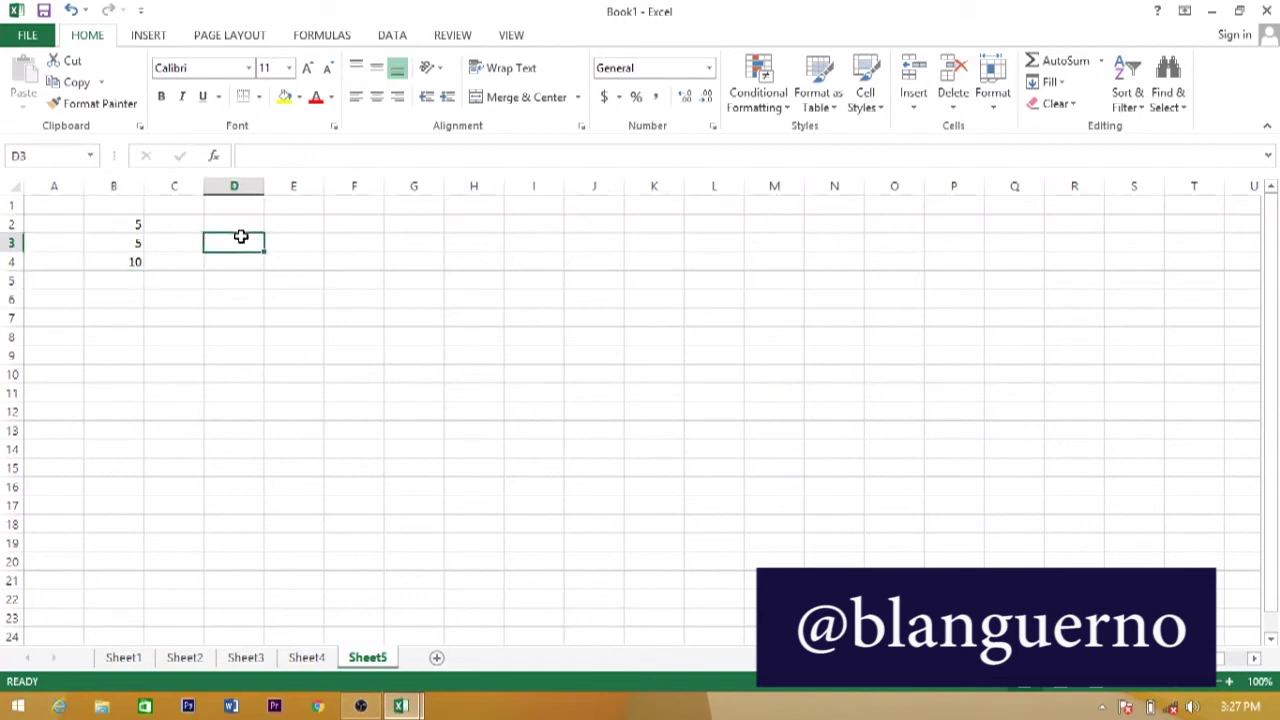
{"action": "type", "text": "12"}
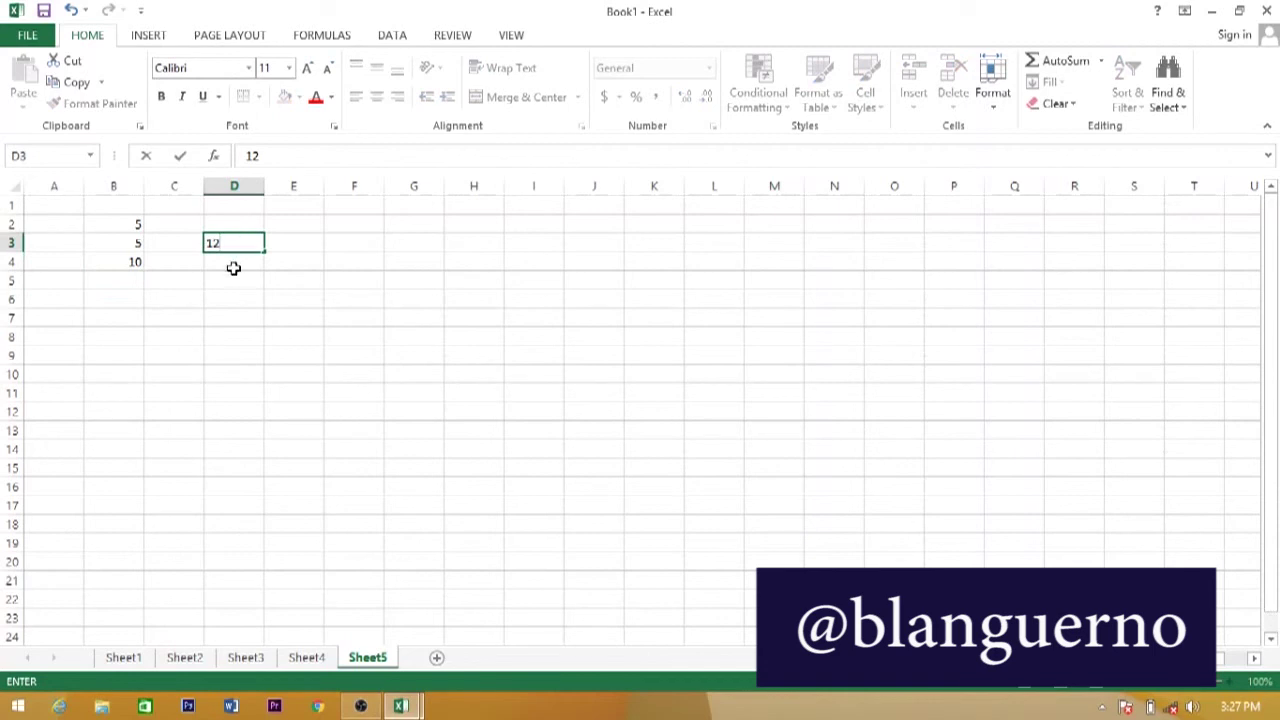
{"action": "left_click", "coordinate": [368, 260]}
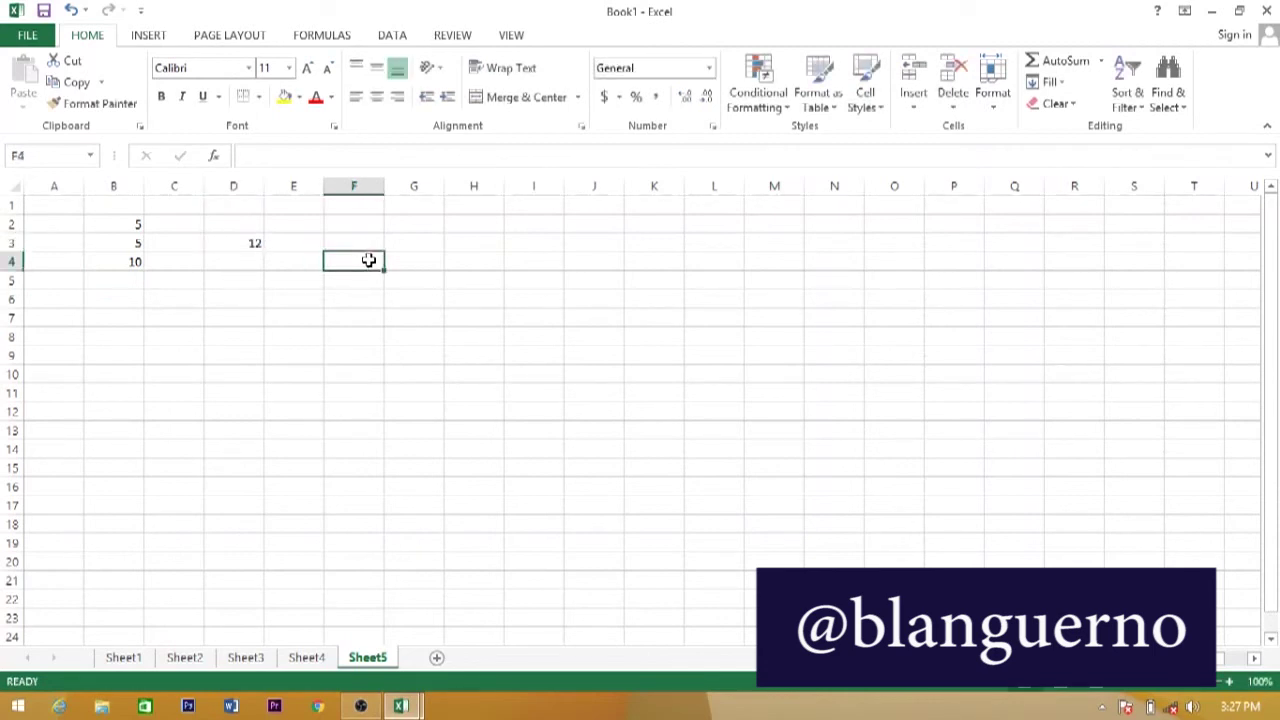
{"action": "type", "text": "23"}
{"action": "key", "text": "Return"}
Create the formula =D3+F4 in F6, which shows 35
{"action": "left_click", "coordinate": [366, 305]}
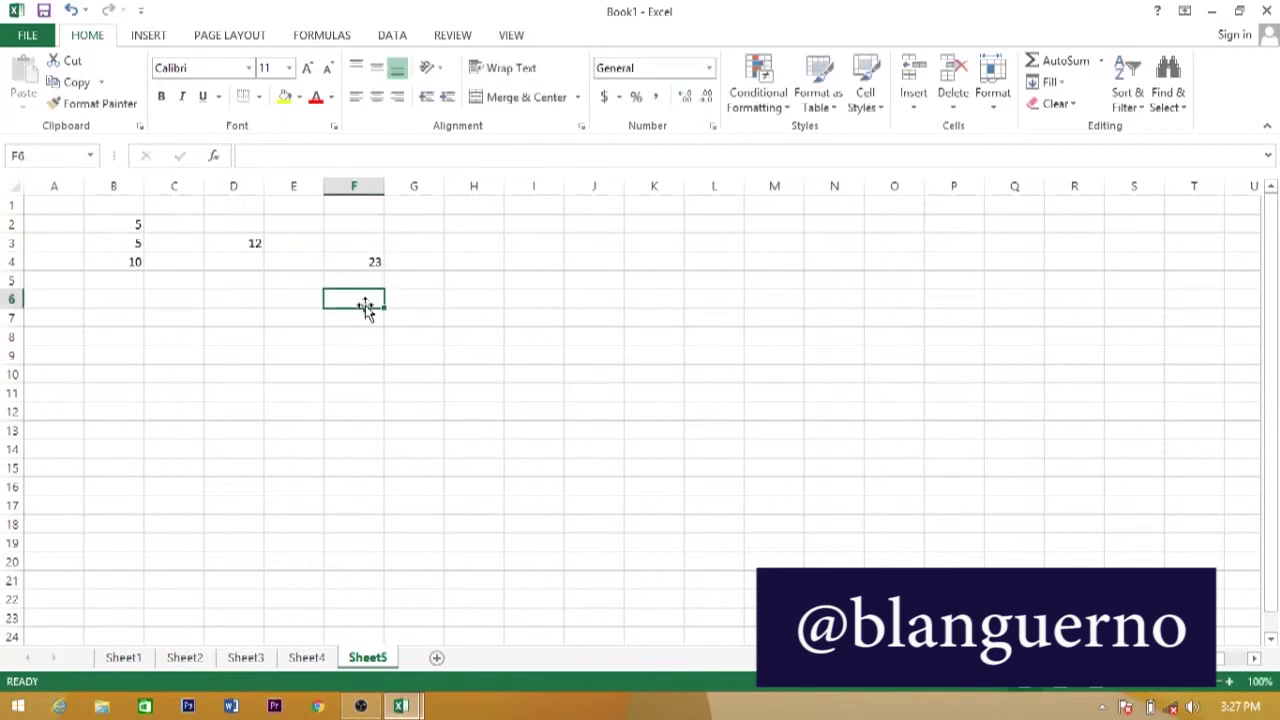
{"action": "type", "text": "="}
{"action": "left_click", "coordinate": [237, 241]}
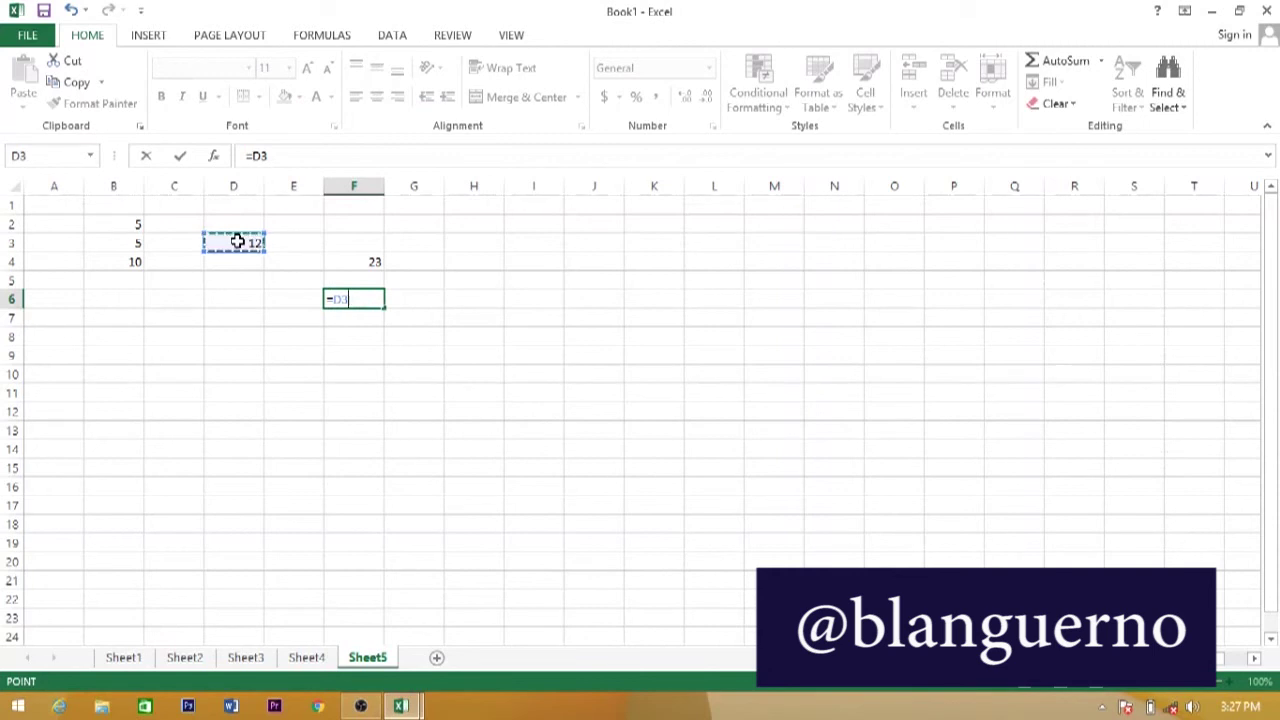
{"action": "type", "text": "+"}
{"action": "left_click", "coordinate": [368, 264]}
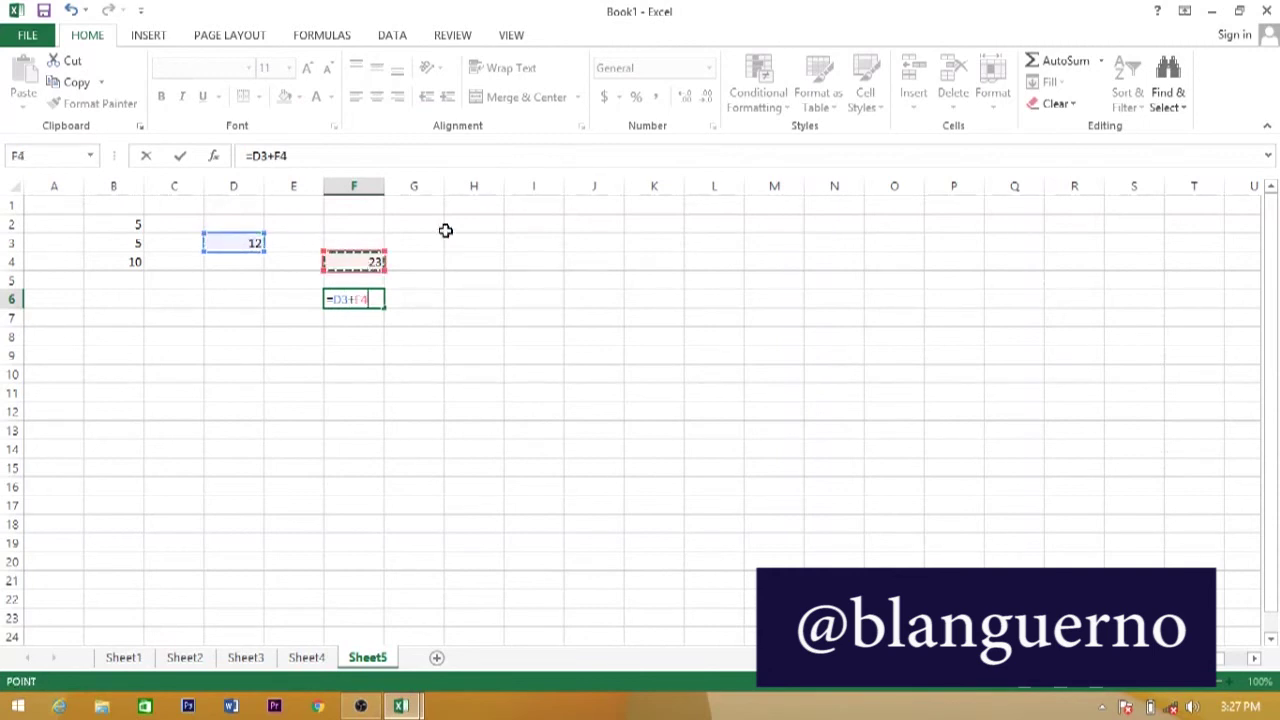
{"action": "key", "text": "Return"}
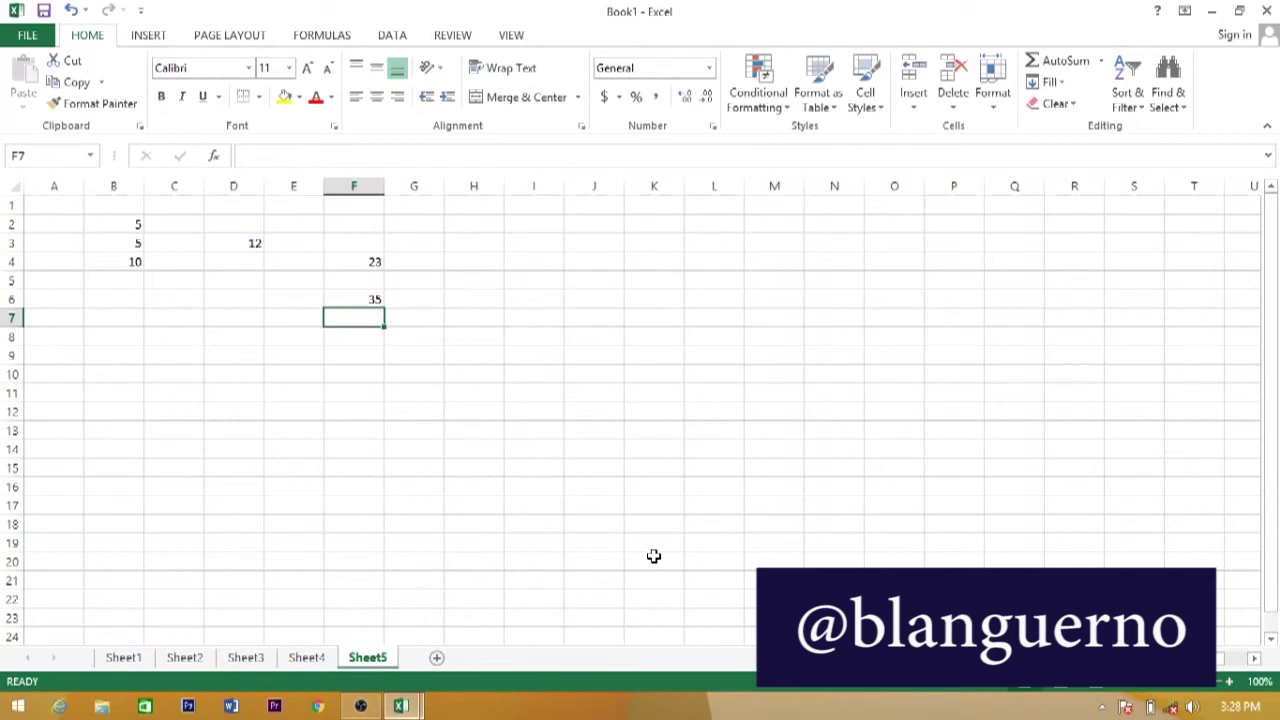
Enter the formula =B2*B3 in cell B6, giving 25
{"action": "left_click", "coordinate": [135, 247]}
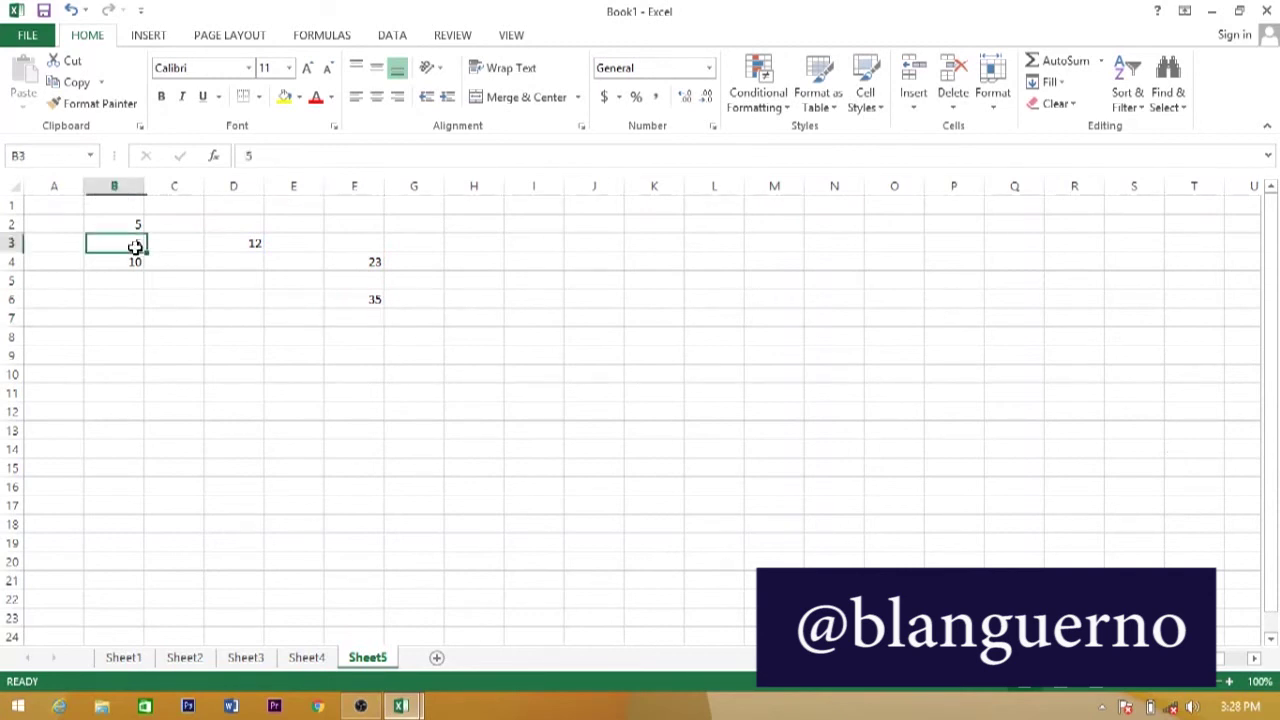
{"action": "left_click", "coordinate": [115, 300]}
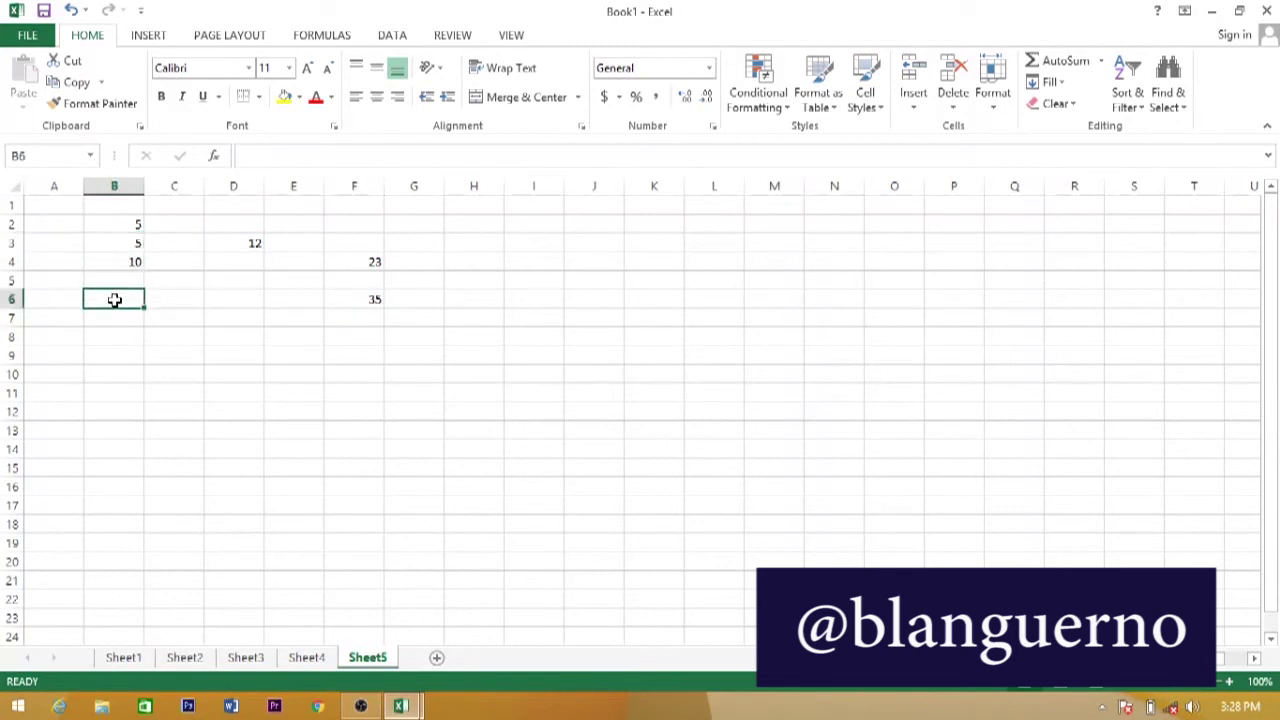
{"action": "type", "text": "="}
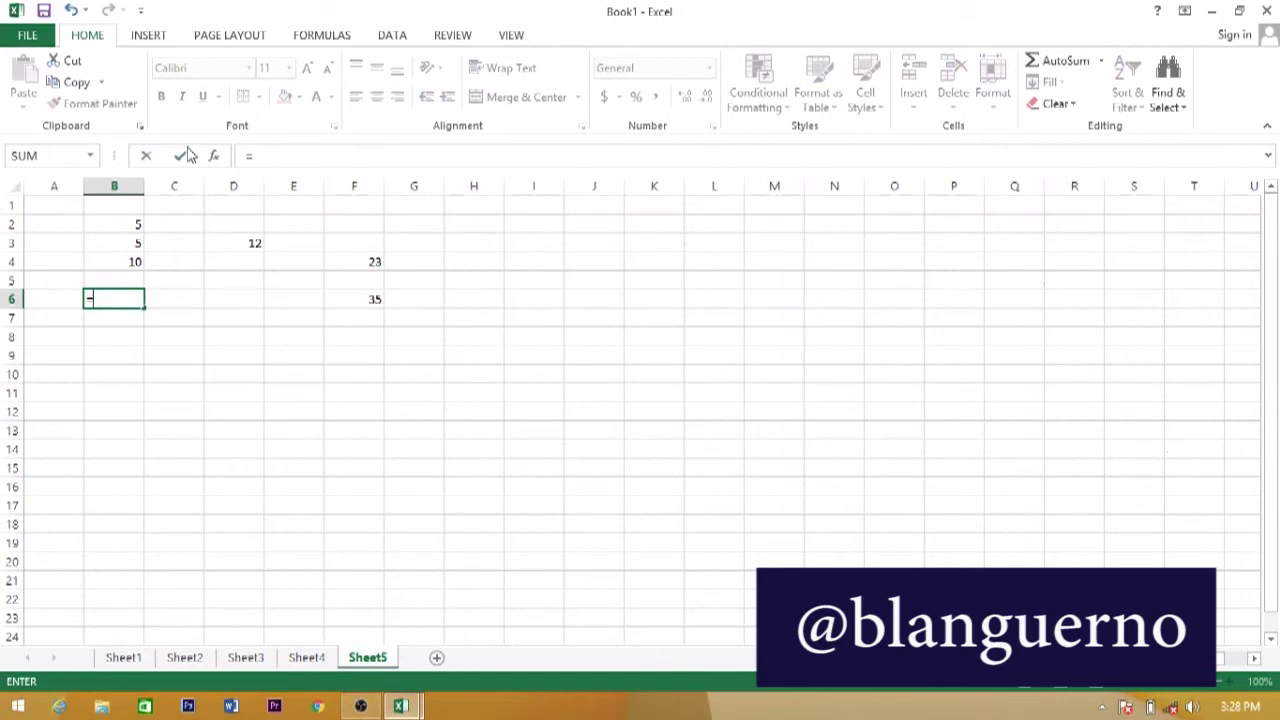
{"action": "left_click", "coordinate": [140, 226]}
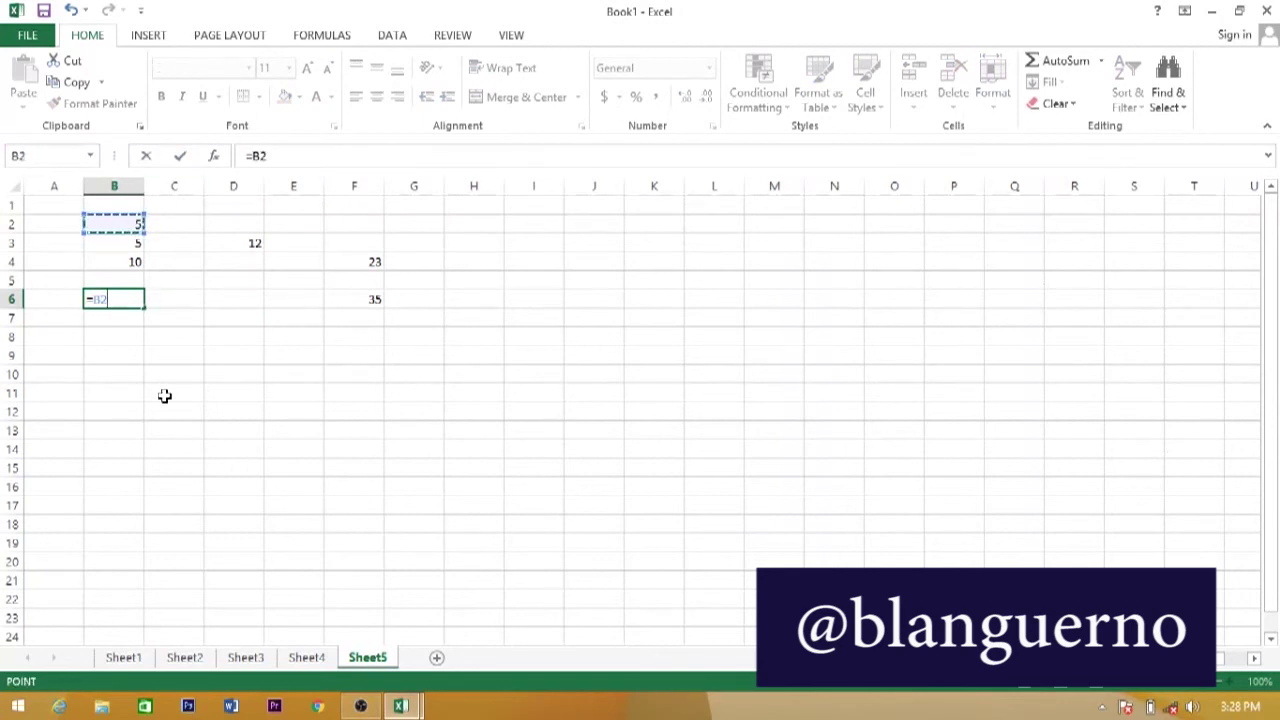
{"action": "type", "text": "*"}
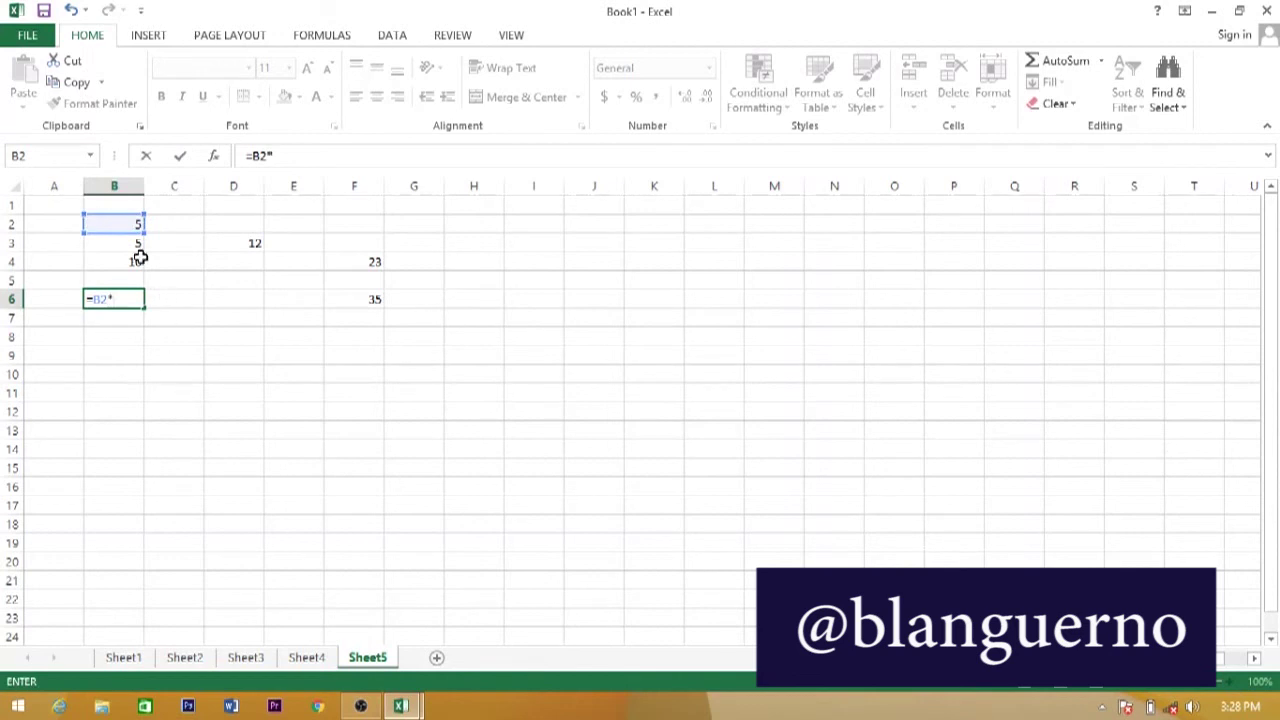
{"action": "left_click", "coordinate": [120, 244]}
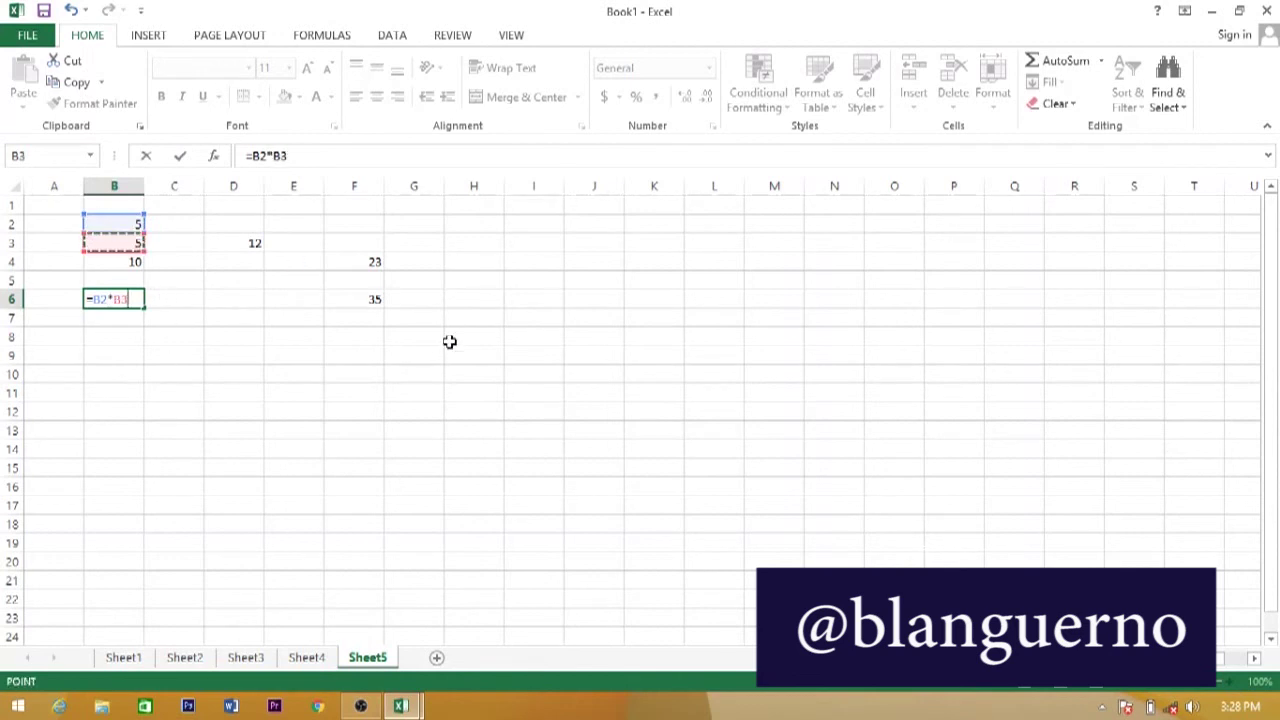
{"action": "key", "text": "ctrl+Return"}
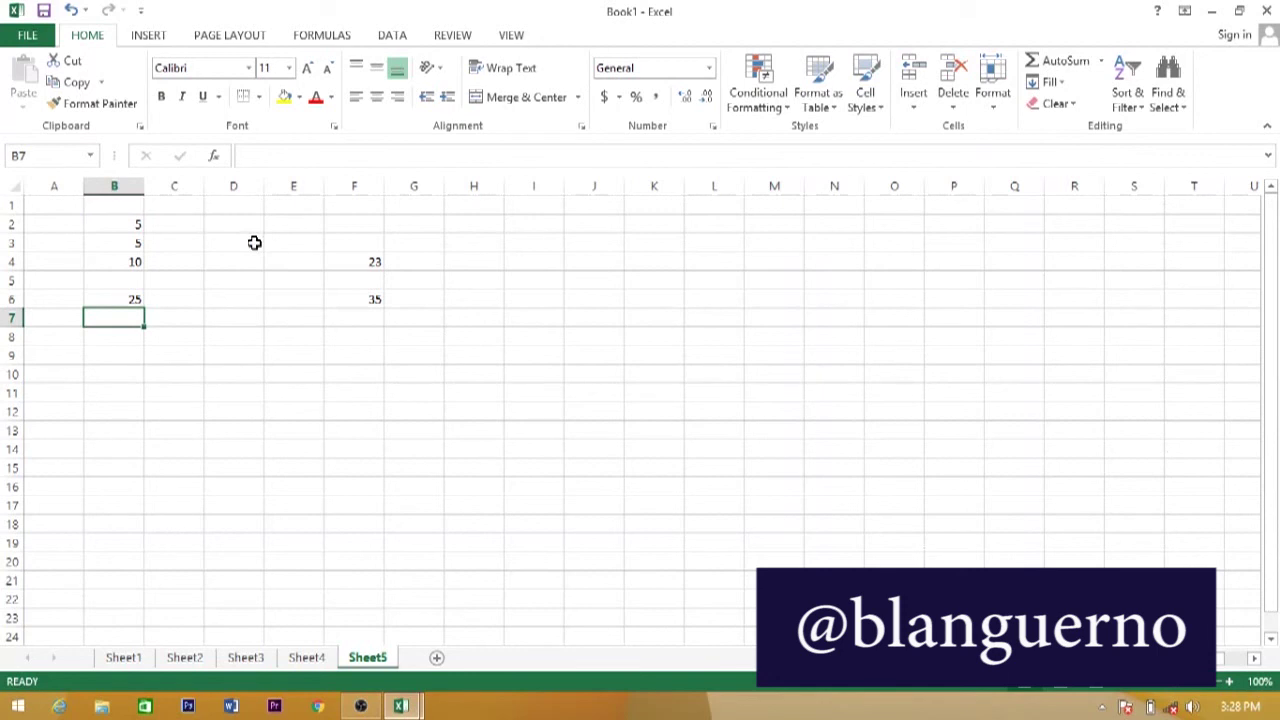
Enter the formula =F6-D3 in cell F8, giving 23
{"action": "left_click", "coordinate": [387, 300]}
{"action": "left_click", "coordinate": [373, 302]}
{"action": "left_click", "coordinate": [343, 342]}
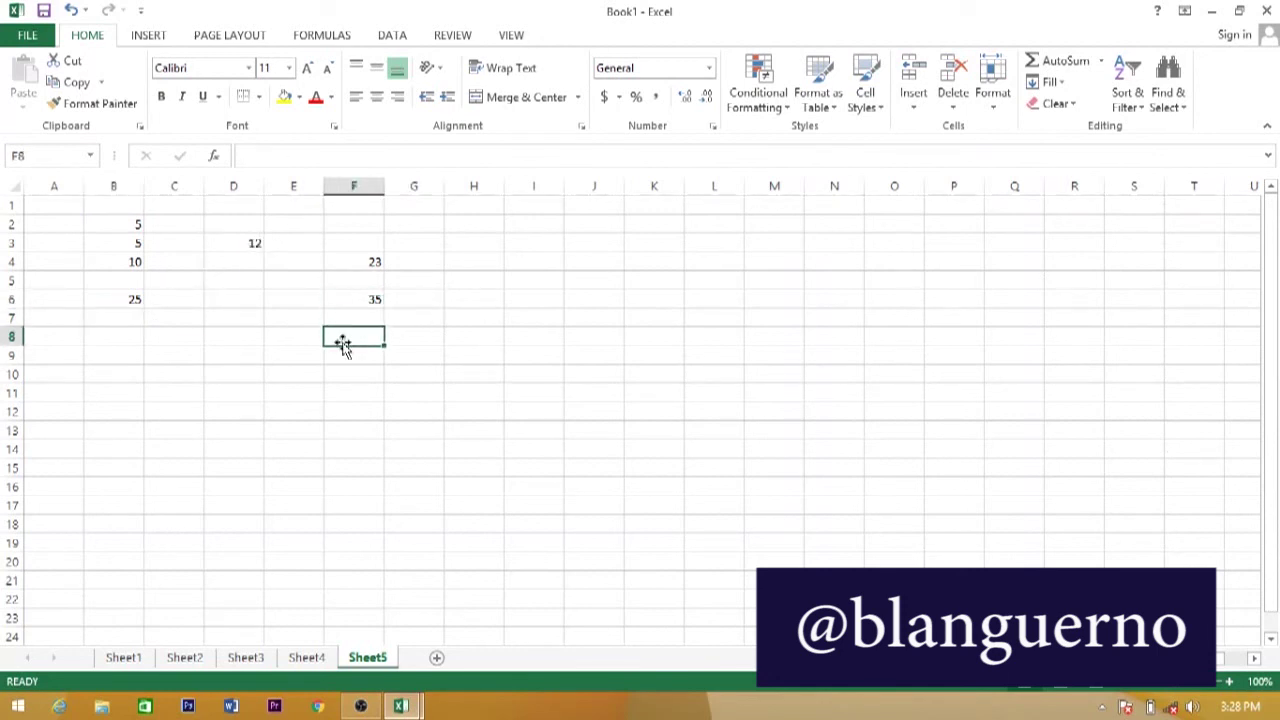
{"action": "type", "text": "="}
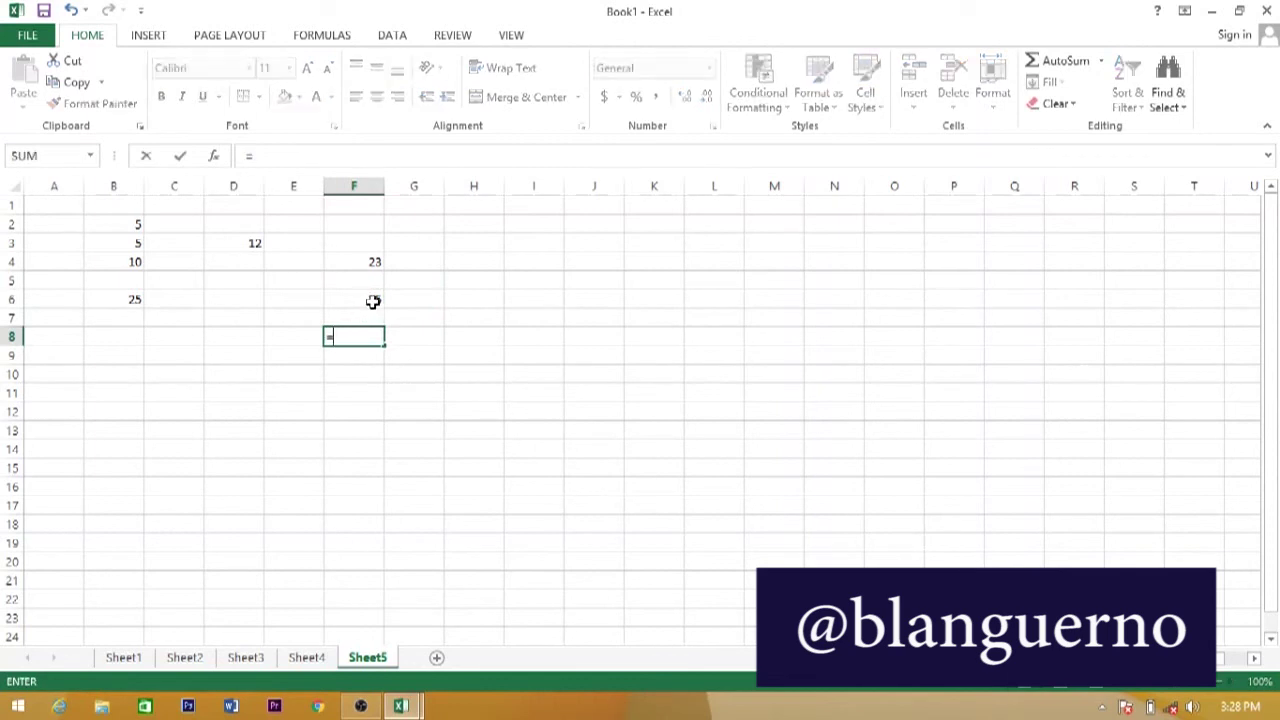
{"action": "left_click", "coordinate": [373, 302]}
{"action": "type", "text": "-"}
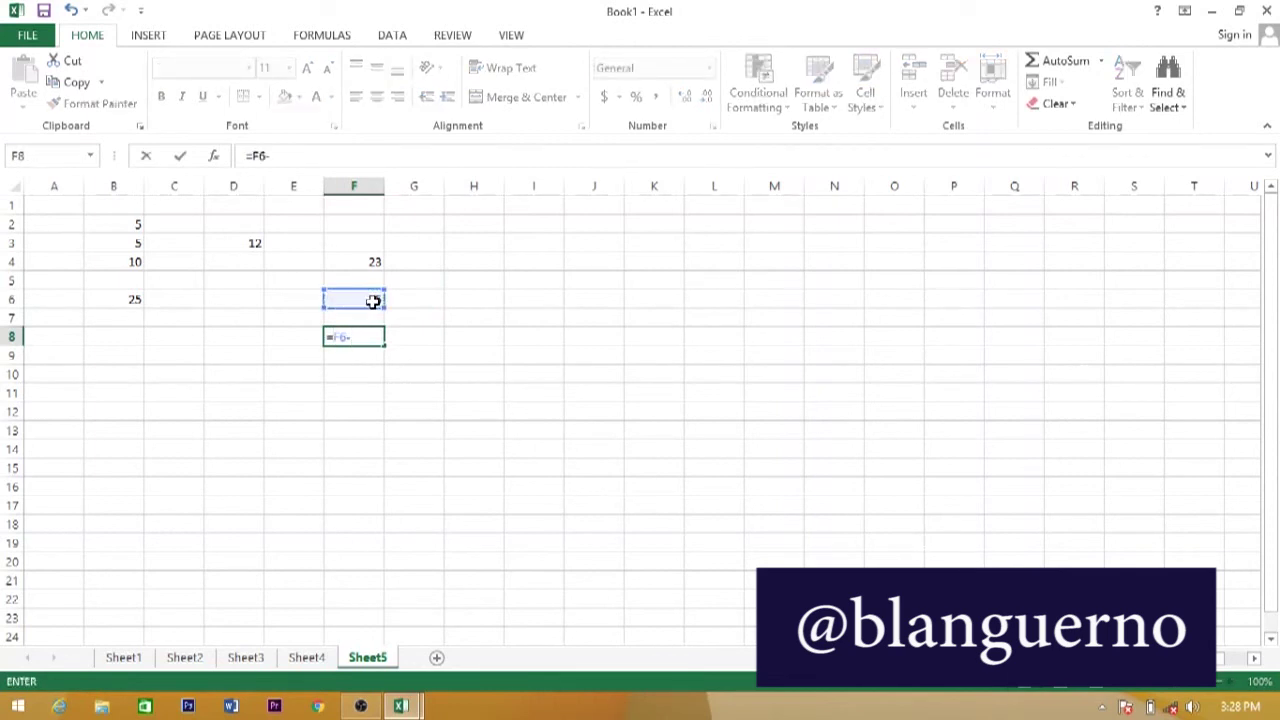
{"action": "left_click", "coordinate": [248, 241]}
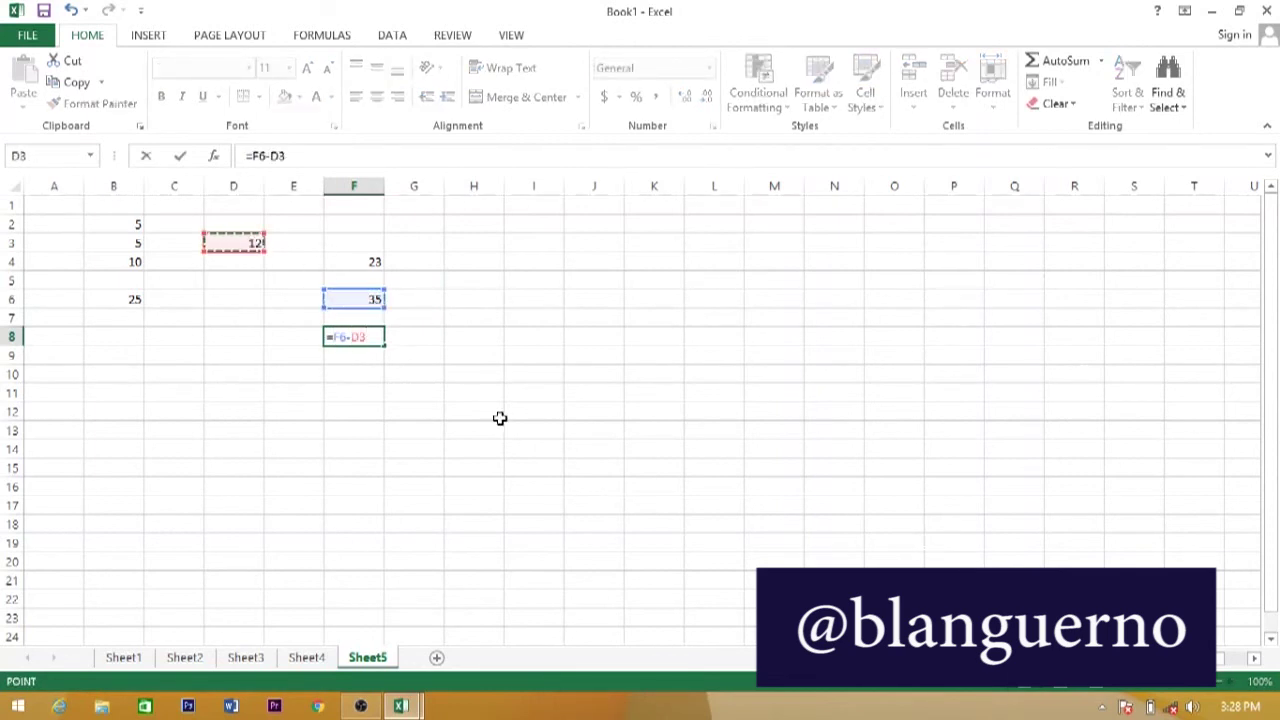
{"action": "key", "text": "Return"}
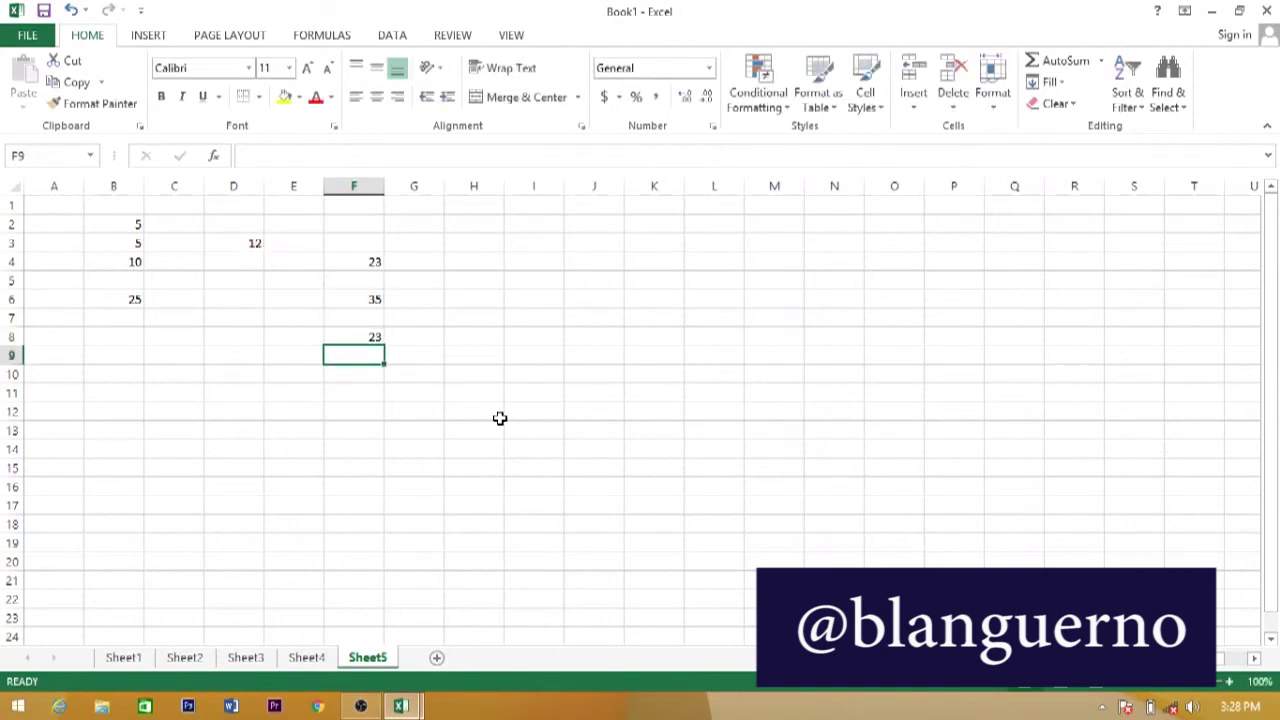
Enter the formula =B6/B2 in cell B7, giving 5
{"action": "left_click", "coordinate": [138, 301]}
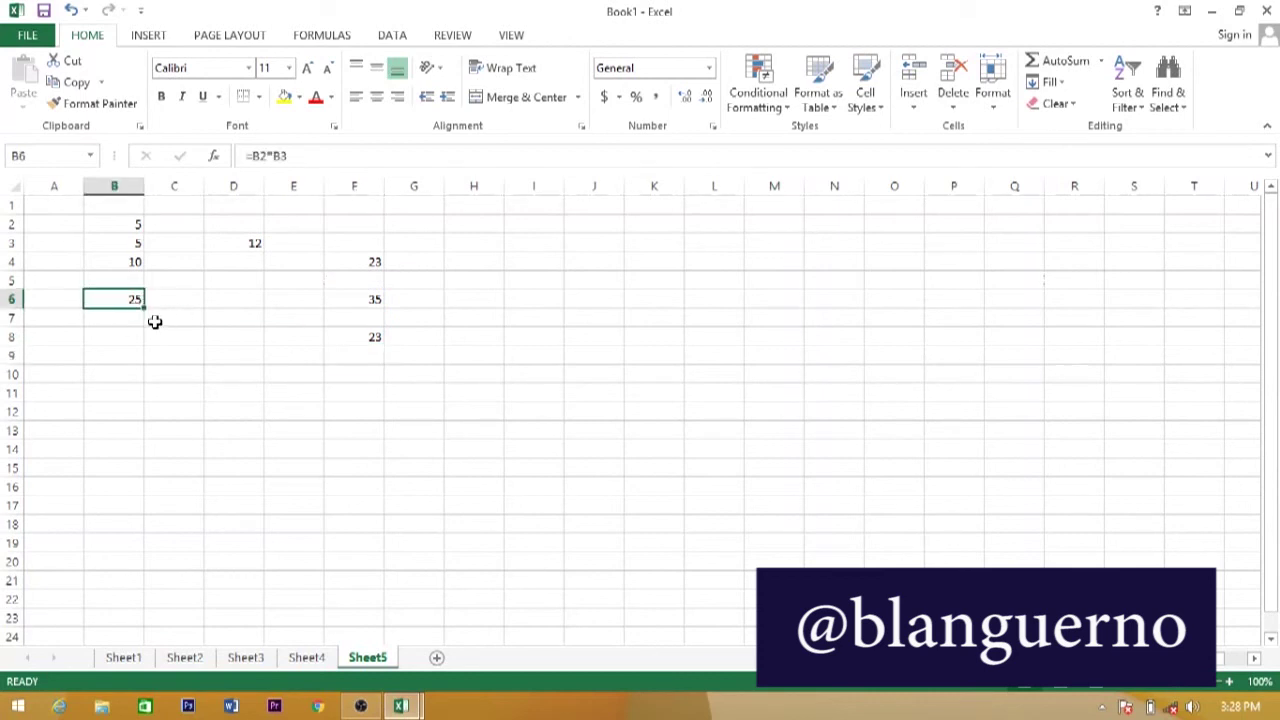
{"action": "left_click", "coordinate": [123, 328]}
{"action": "type", "text": "="}
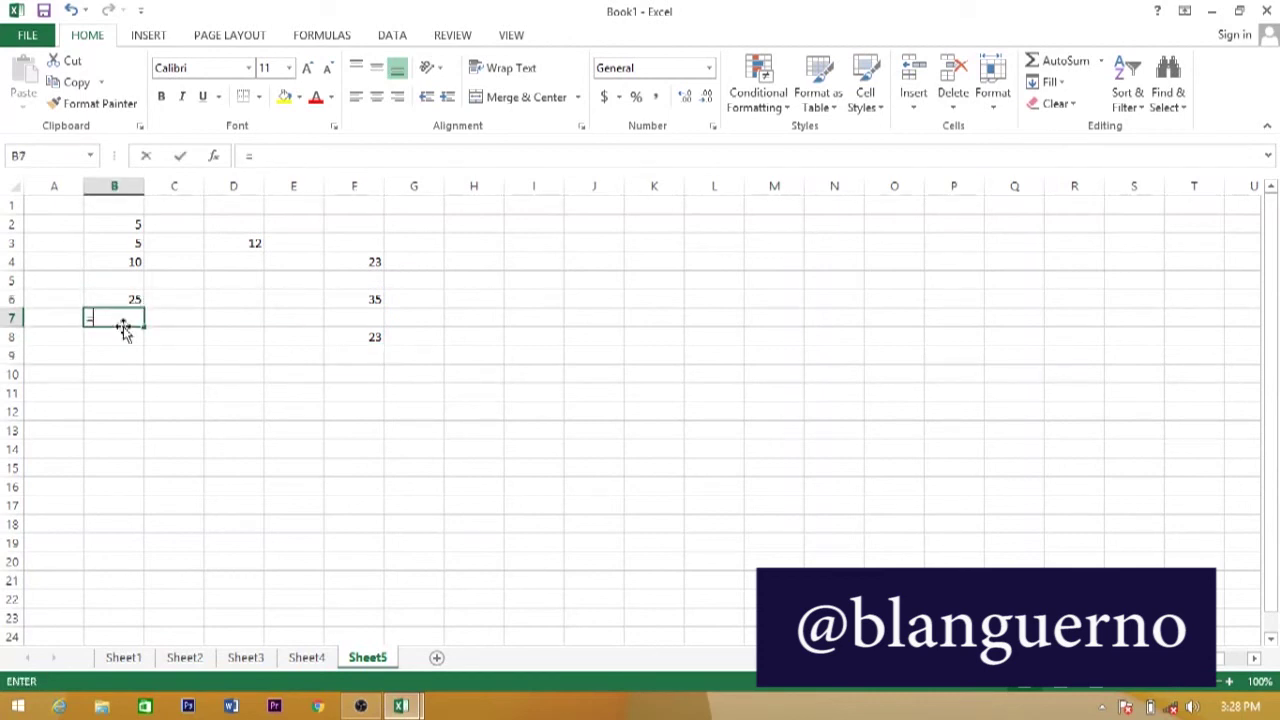
{"action": "left_click", "coordinate": [135, 301]}
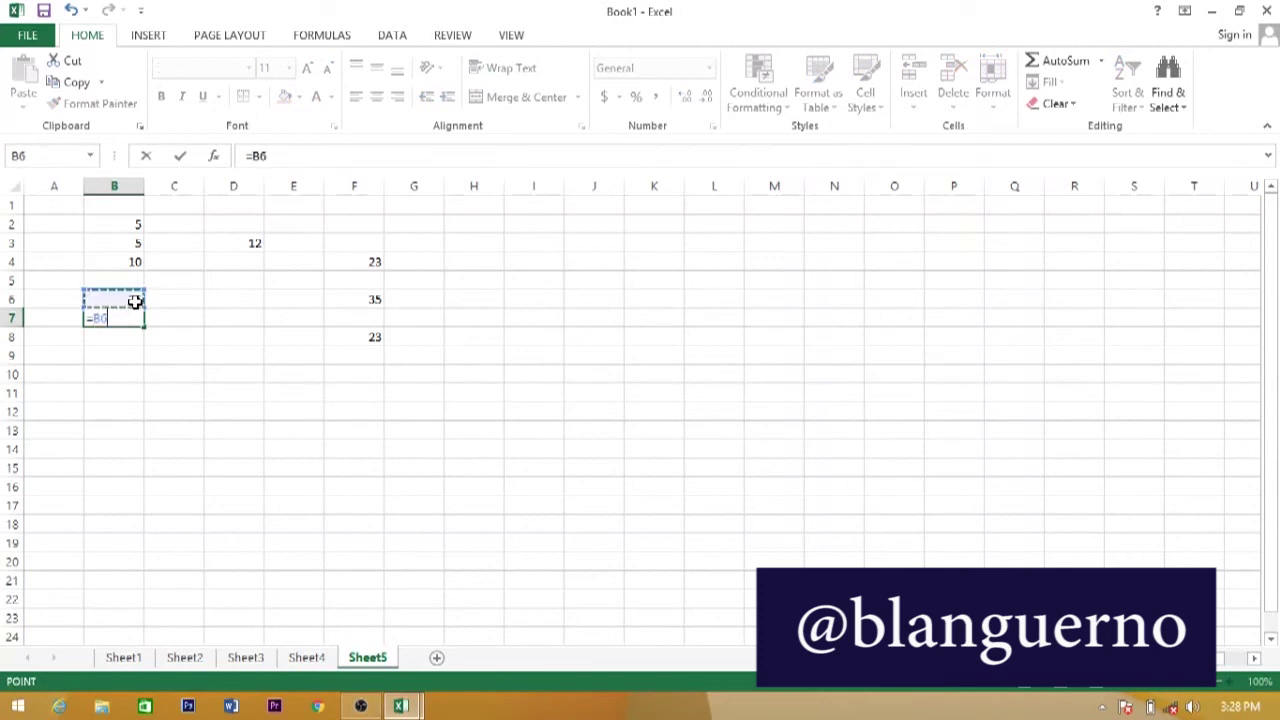
{"action": "type", "text": "/"}
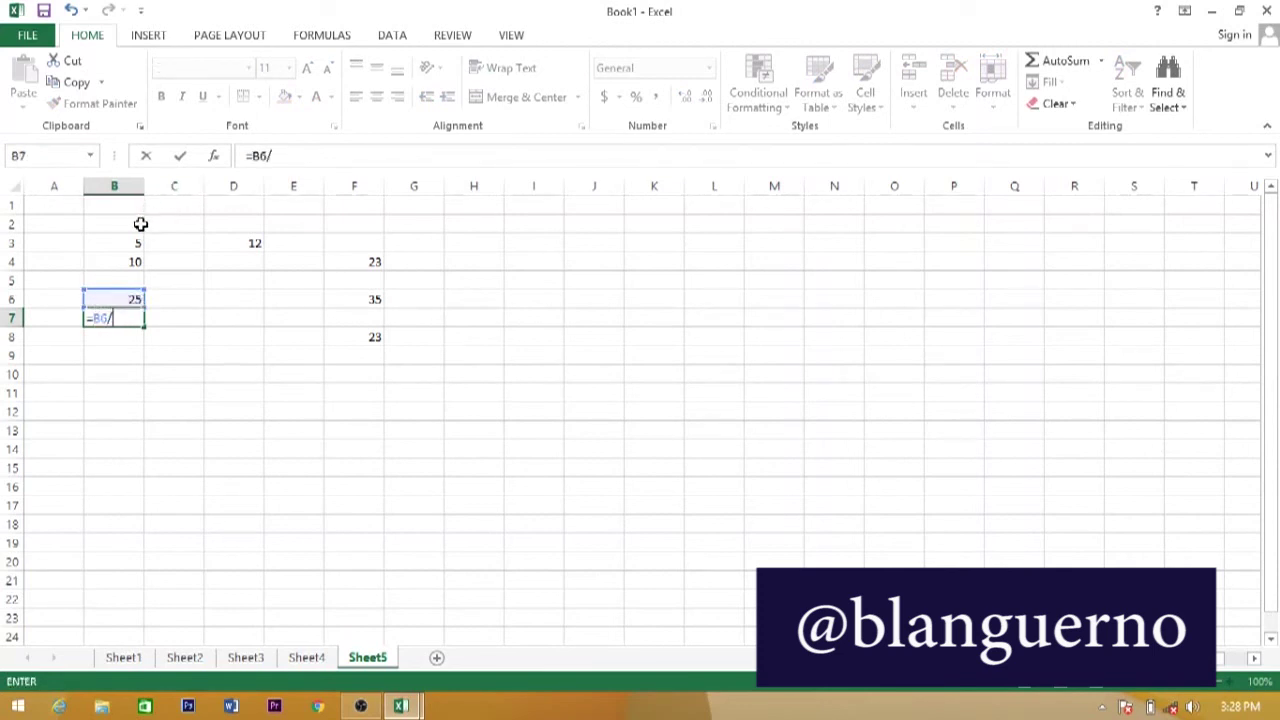
{"action": "left_click", "coordinate": [140, 226]}
{"action": "key", "text": "Return"}
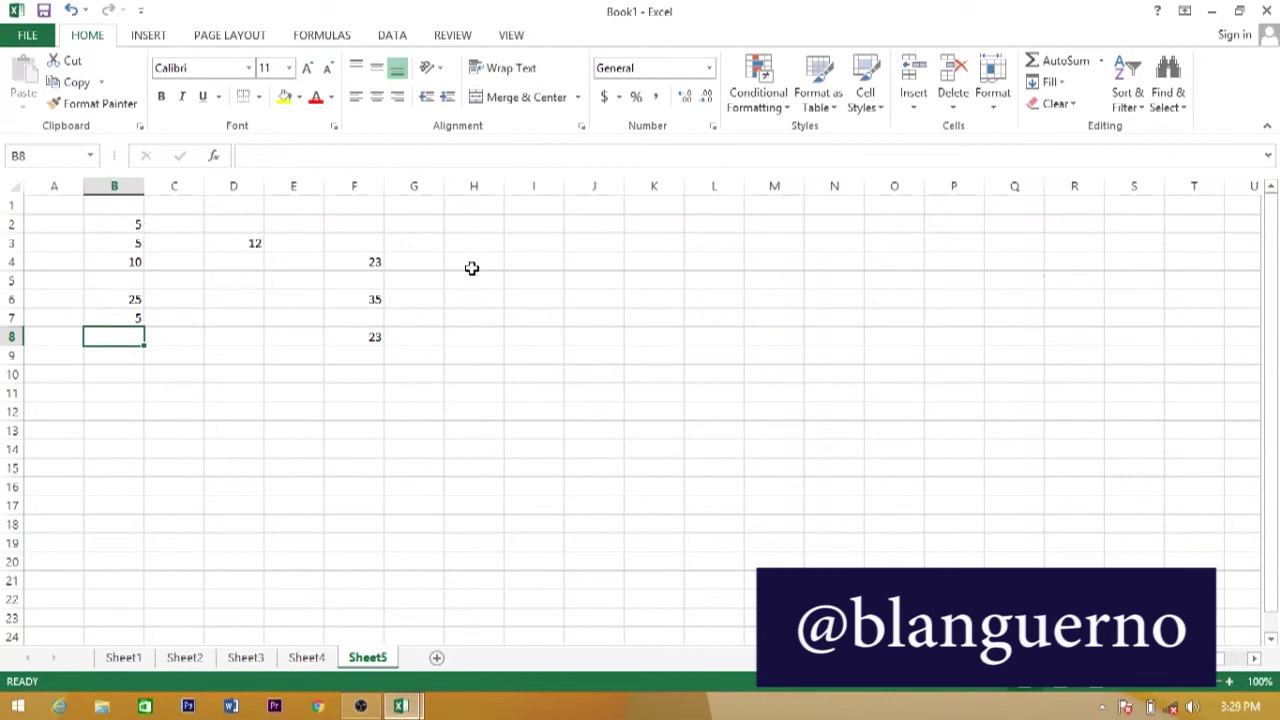
Start a formula in H10 that references H11, typed as =H11+"
{"action": "left_click", "coordinate": [478, 317]}
{"action": "key", "text": "alt"}
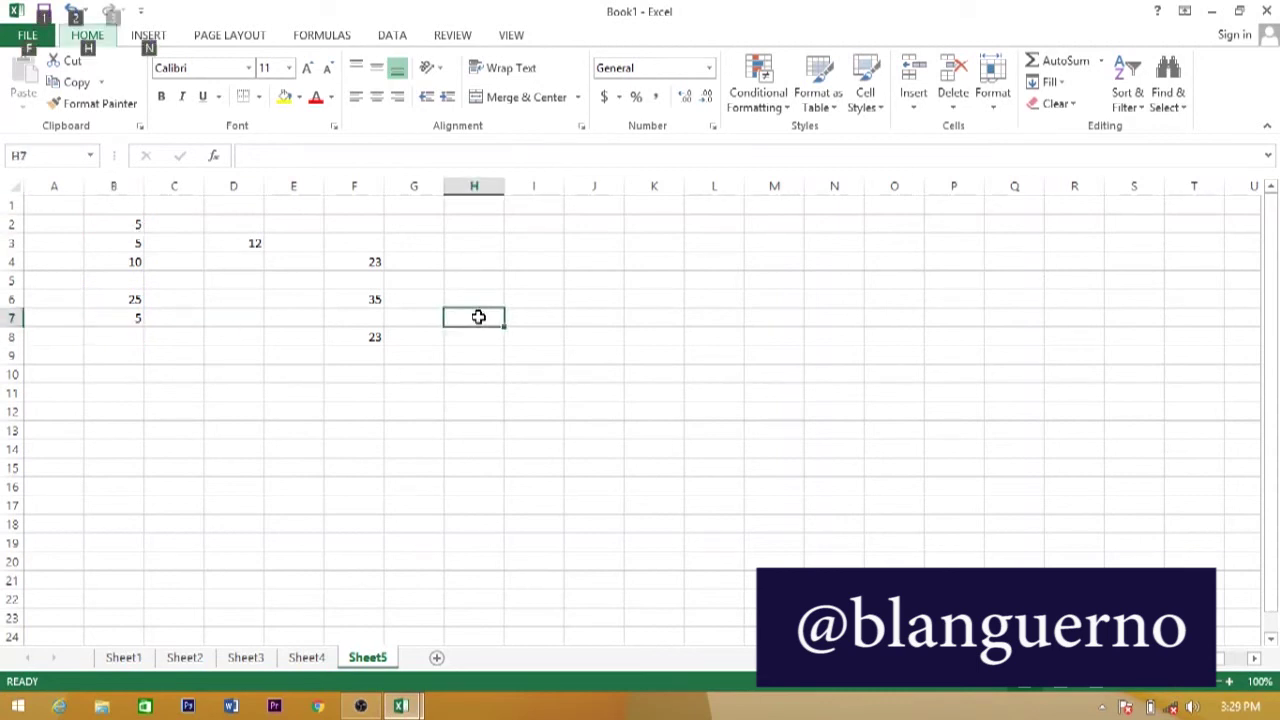
{"action": "key", "text": "alt"}
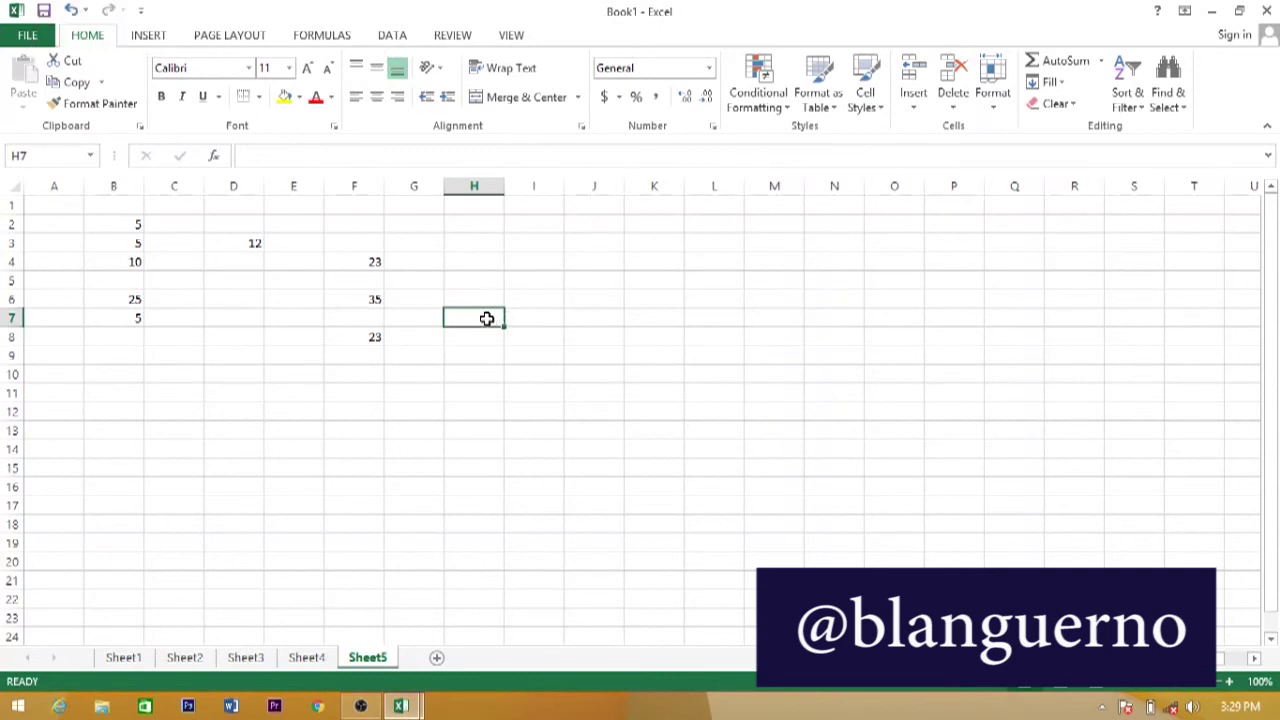
{"action": "left_click", "coordinate": [491, 381]}
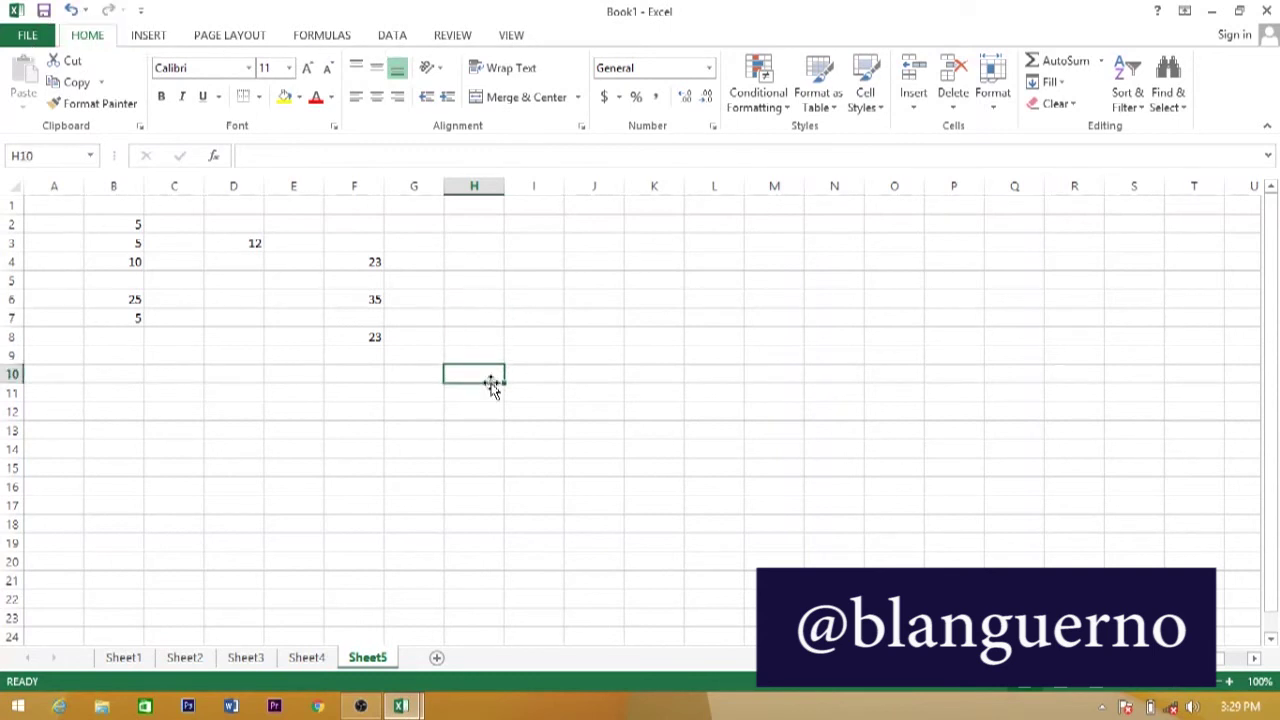
{"action": "type", "text": "="}
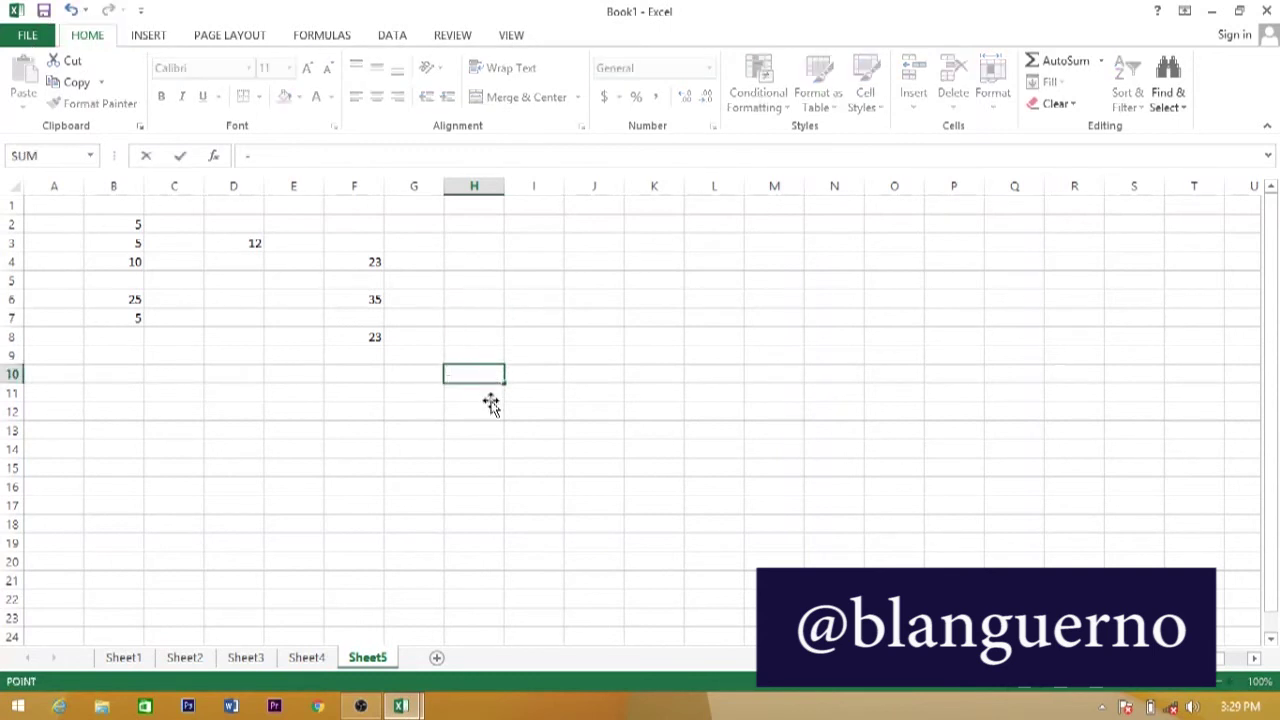
{"action": "left_click", "coordinate": [492, 402]}
{"action": "type", "text": "+"}
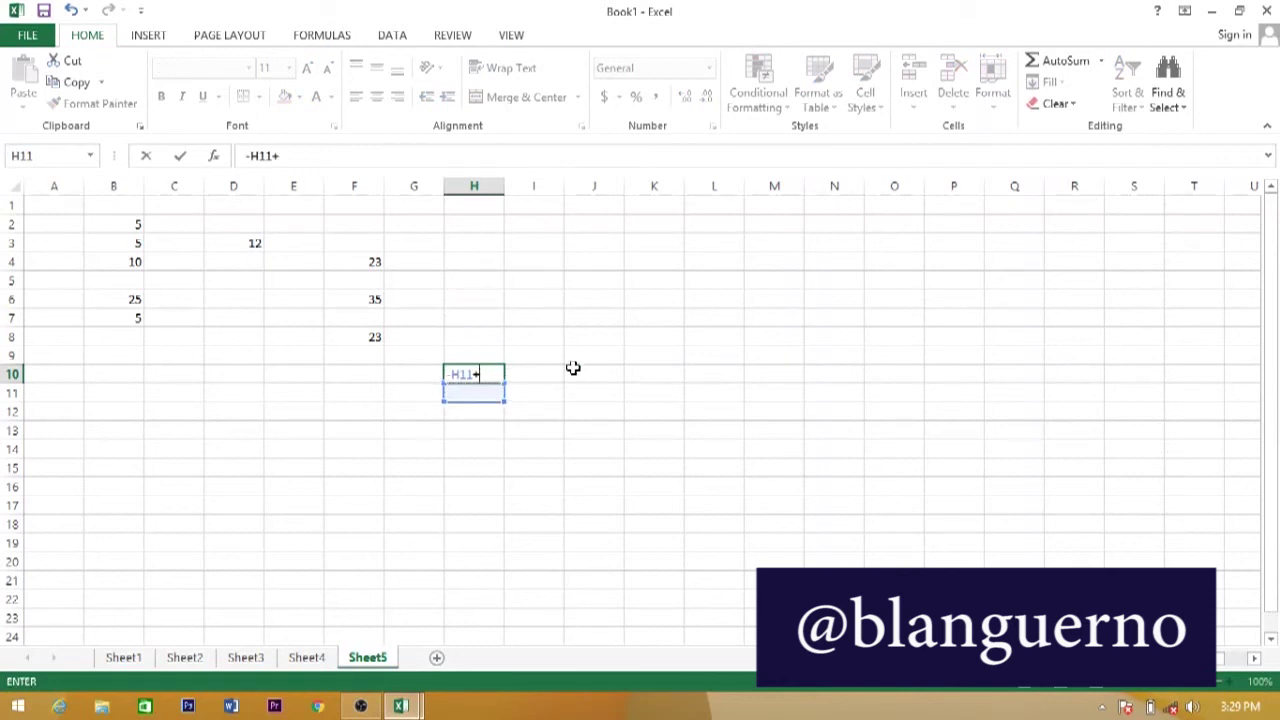
{"action": "type", "text": "\"/"}
Add H3 and I19 references, then delete everything before I19 so H10 reads I19
{"action": "left_click", "coordinate": [475, 247]}
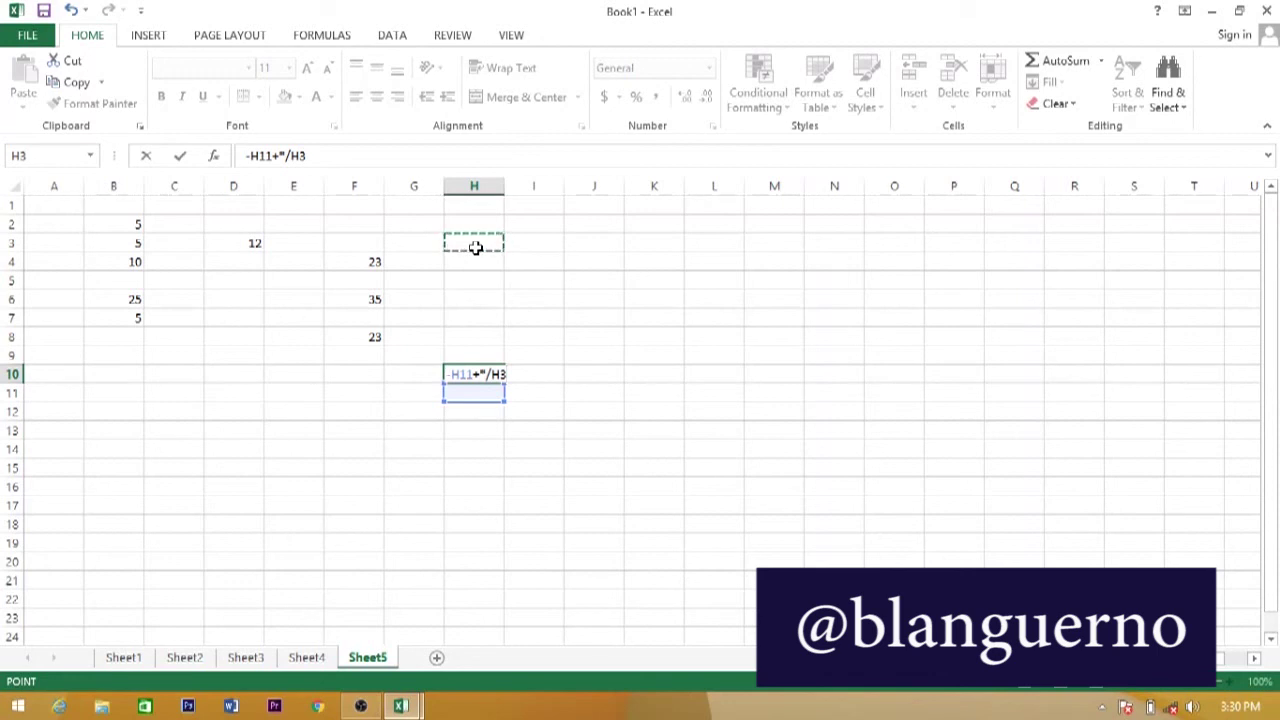
{"action": "type", "text": "="}
{"action": "left_click", "coordinate": [475, 247]}
{"action": "type", "text": "="}
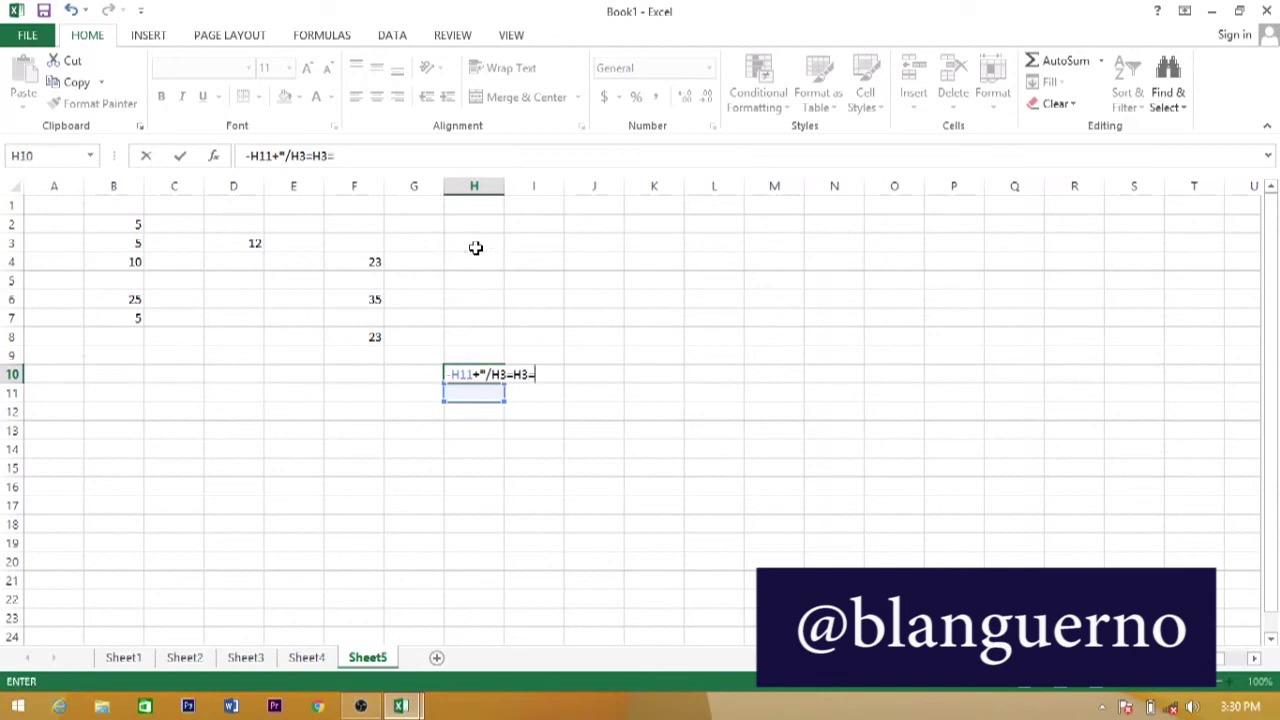
{"action": "left_click", "coordinate": [533, 544]}
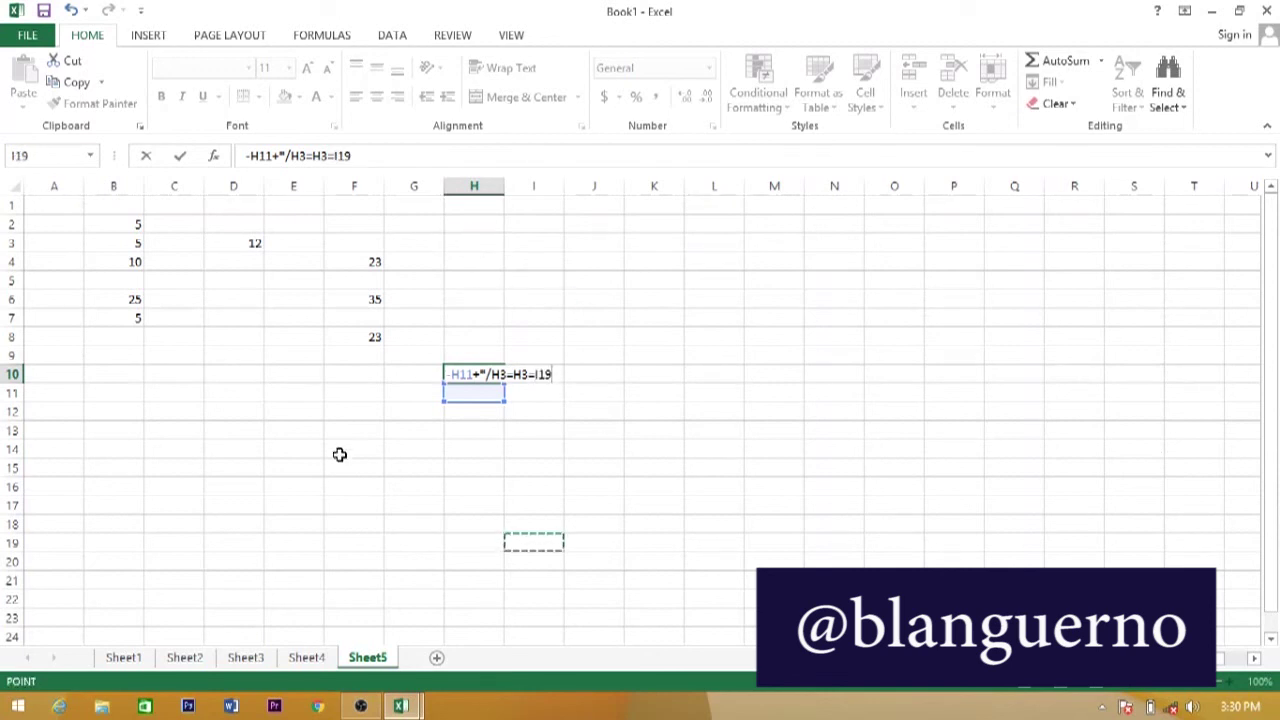
{"action": "left_click", "coordinate": [536, 375]}
{"action": "key", "text": "BackSpace"}
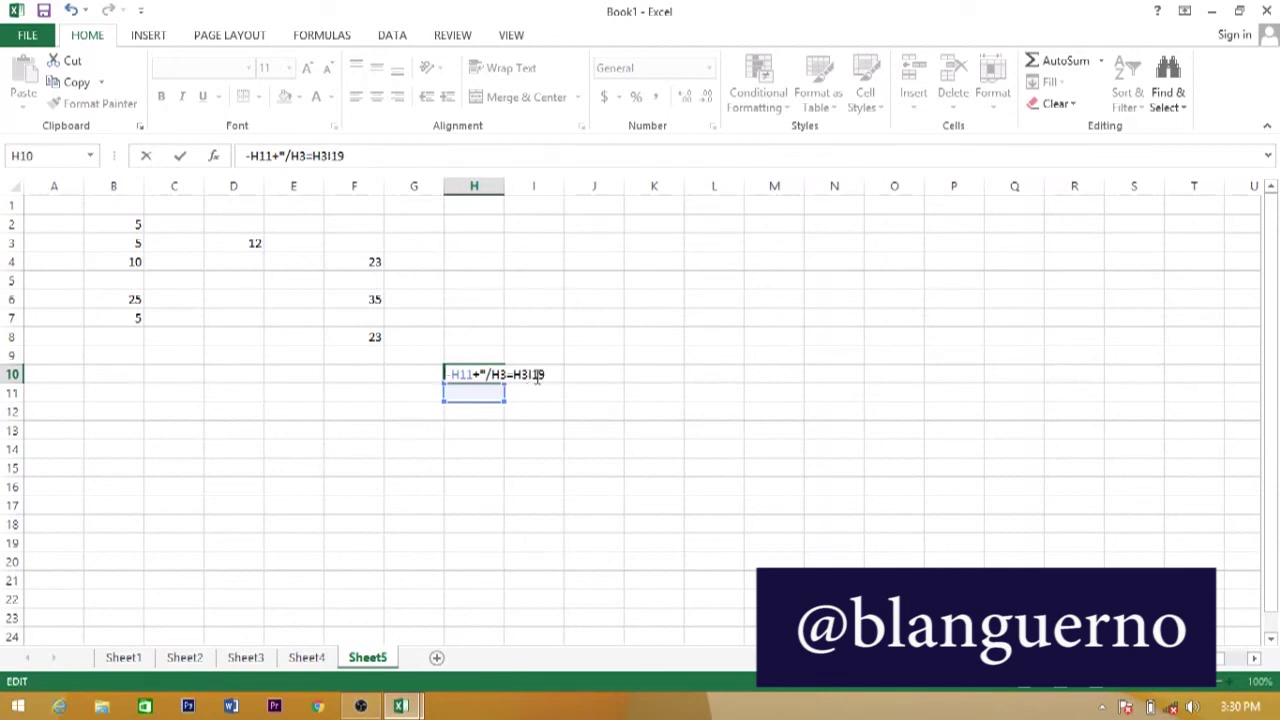
{"action": "key", "text": "BackSpace"}
{"action": "key", "text": "shift+Home"}
{"action": "key", "text": "BackSpace"}
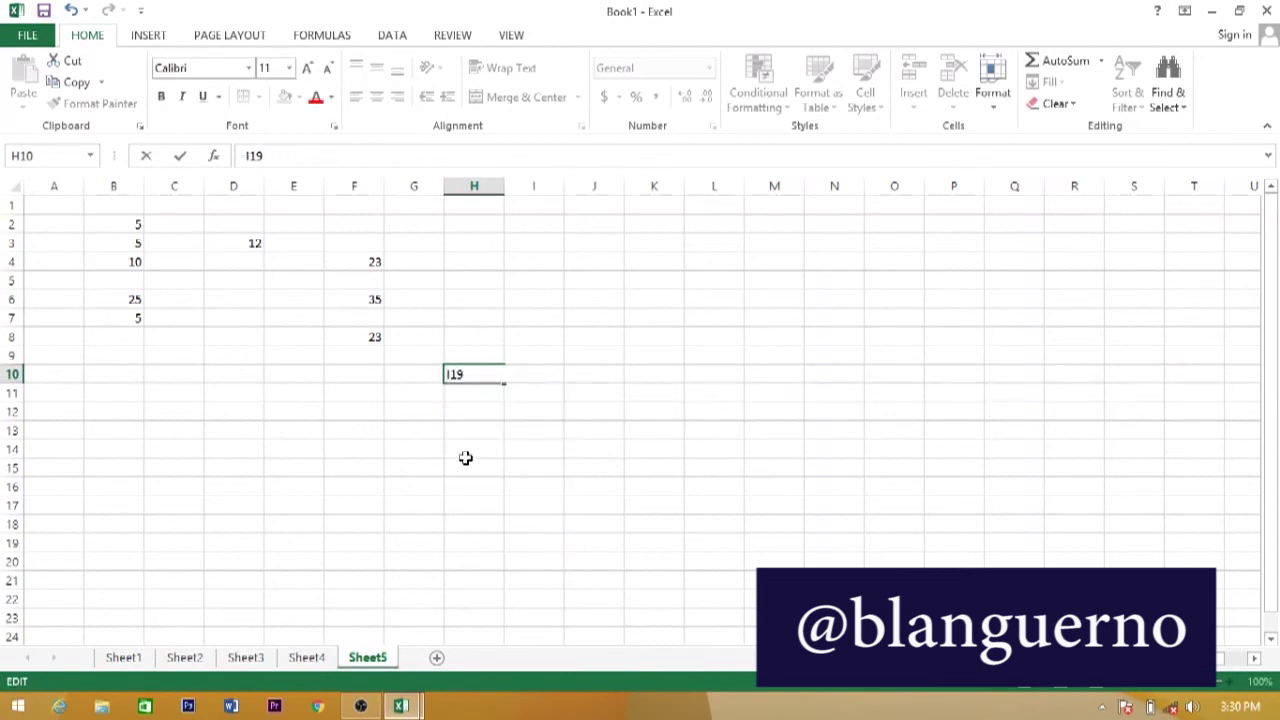
Commit I19 in H10 and type =Somme(F8; in H14
{"action": "left_click", "coordinate": [466, 458]}
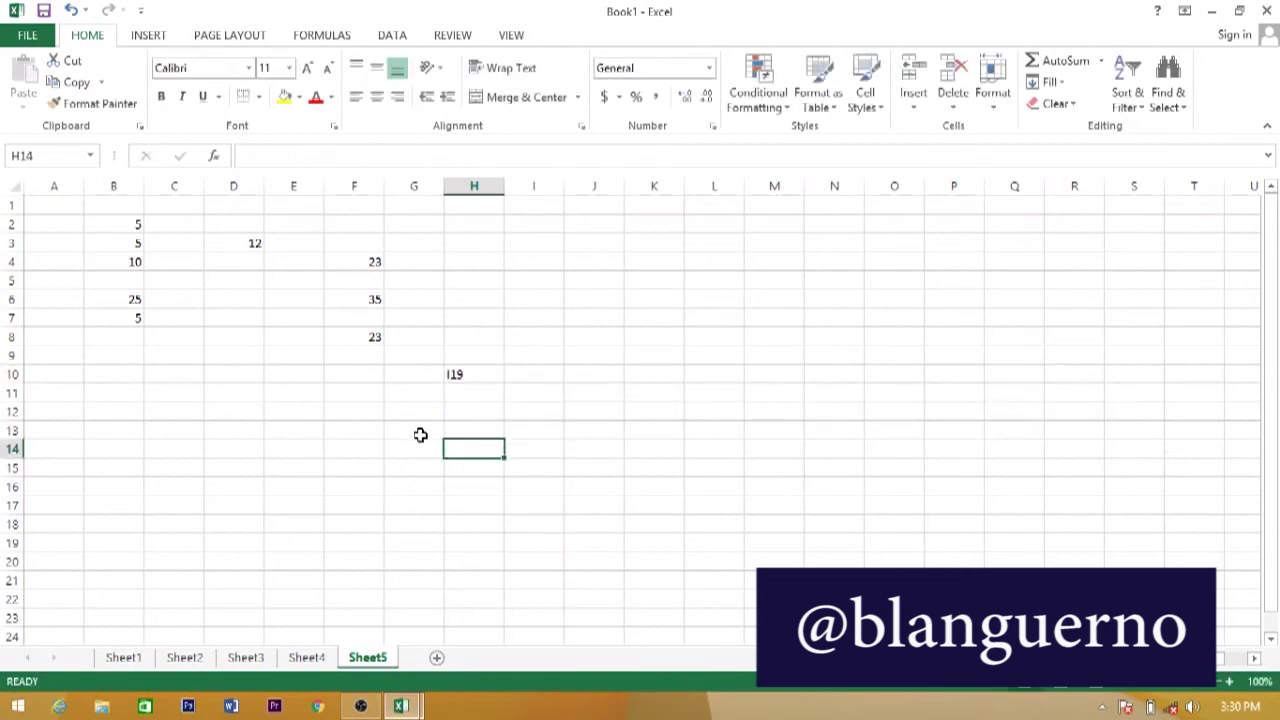
{"action": "type", "text": "="}
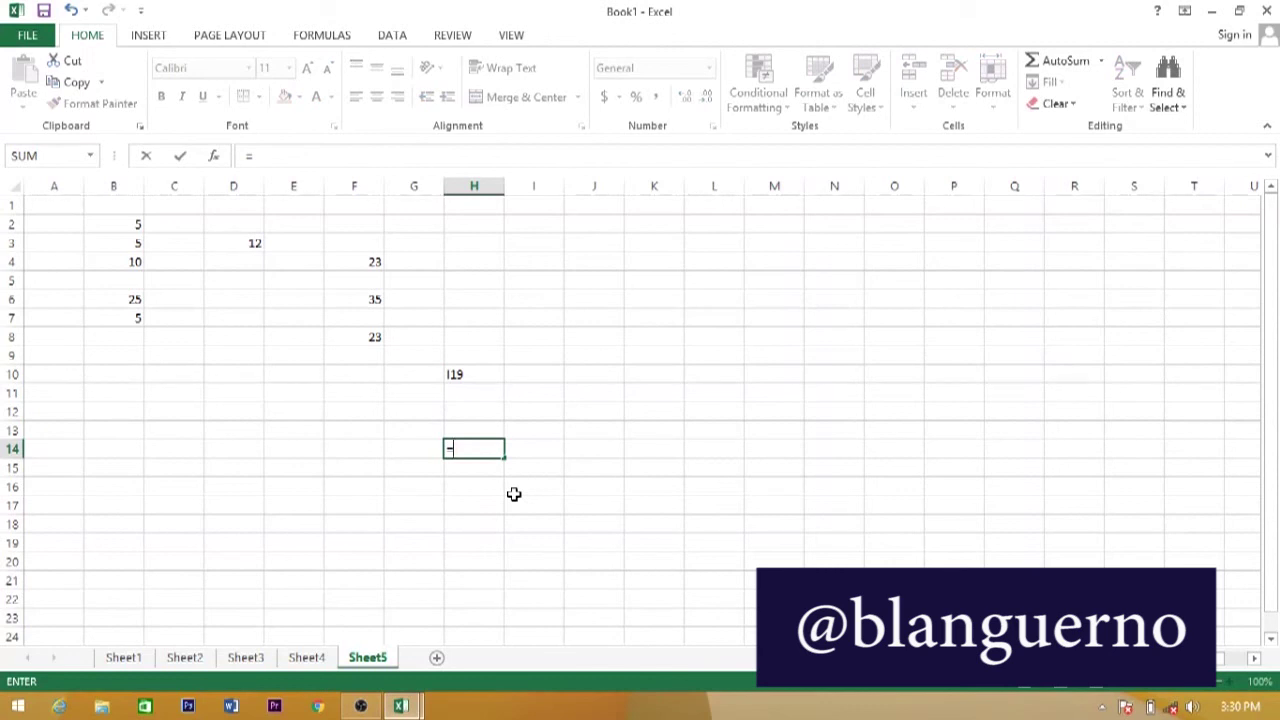
{"action": "type", "text": "S"}
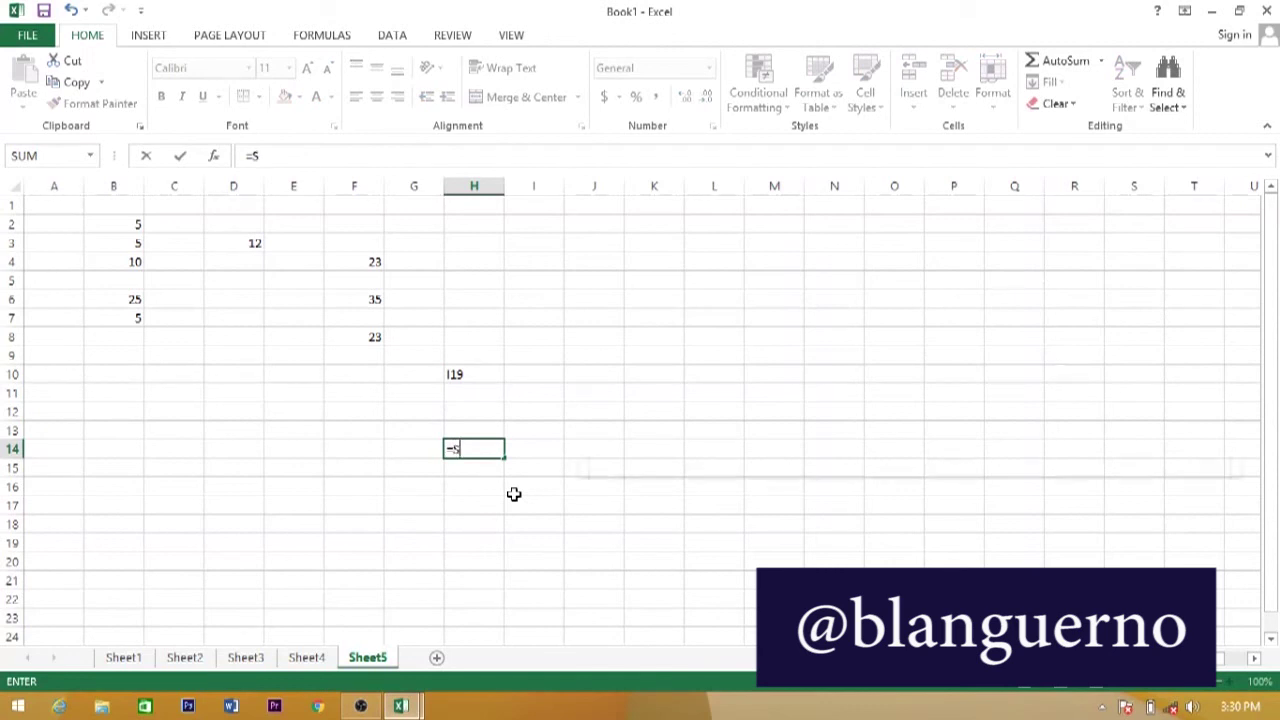
{"action": "type", "text": "omm"}
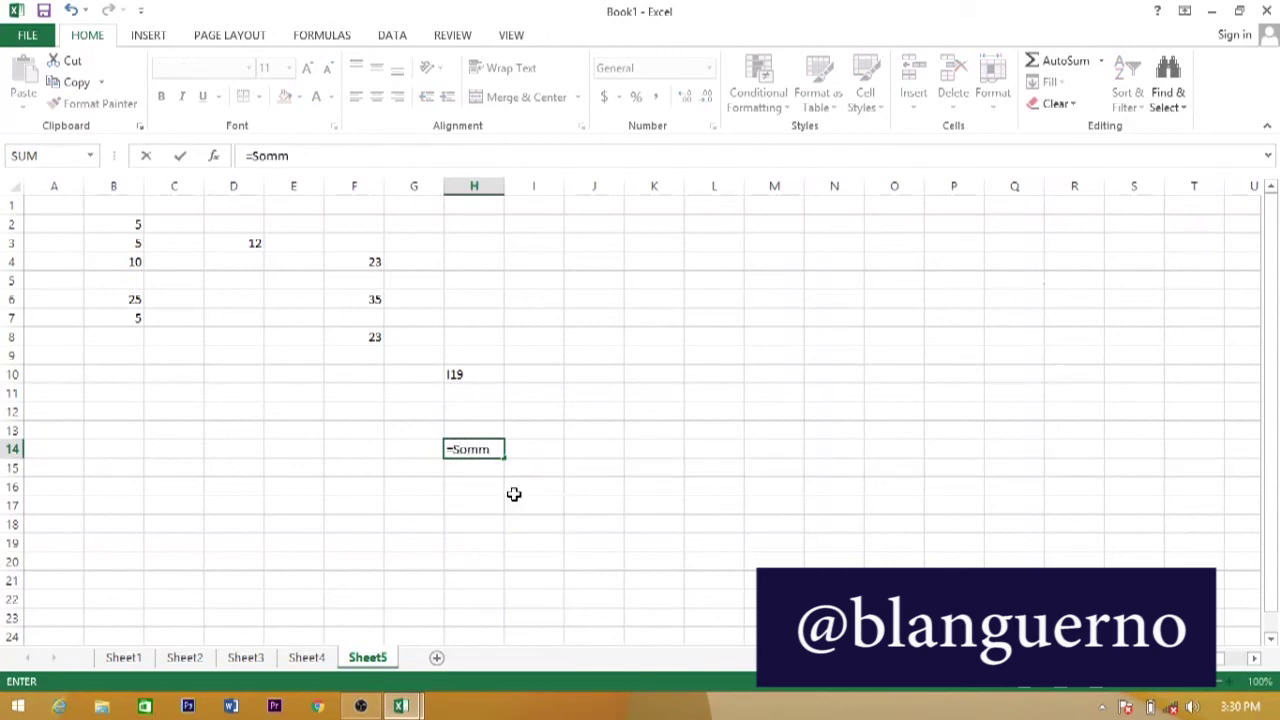
{"action": "type", "text": "e"}
{"action": "type", "text": "("}
{"action": "type", "text": "3"}
{"action": "type", "text": "4"}
{"action": "key", "text": "BackSpace"}
{"action": "key", "text": "BackSpace"}
{"action": "left_click", "coordinate": [358, 334]}
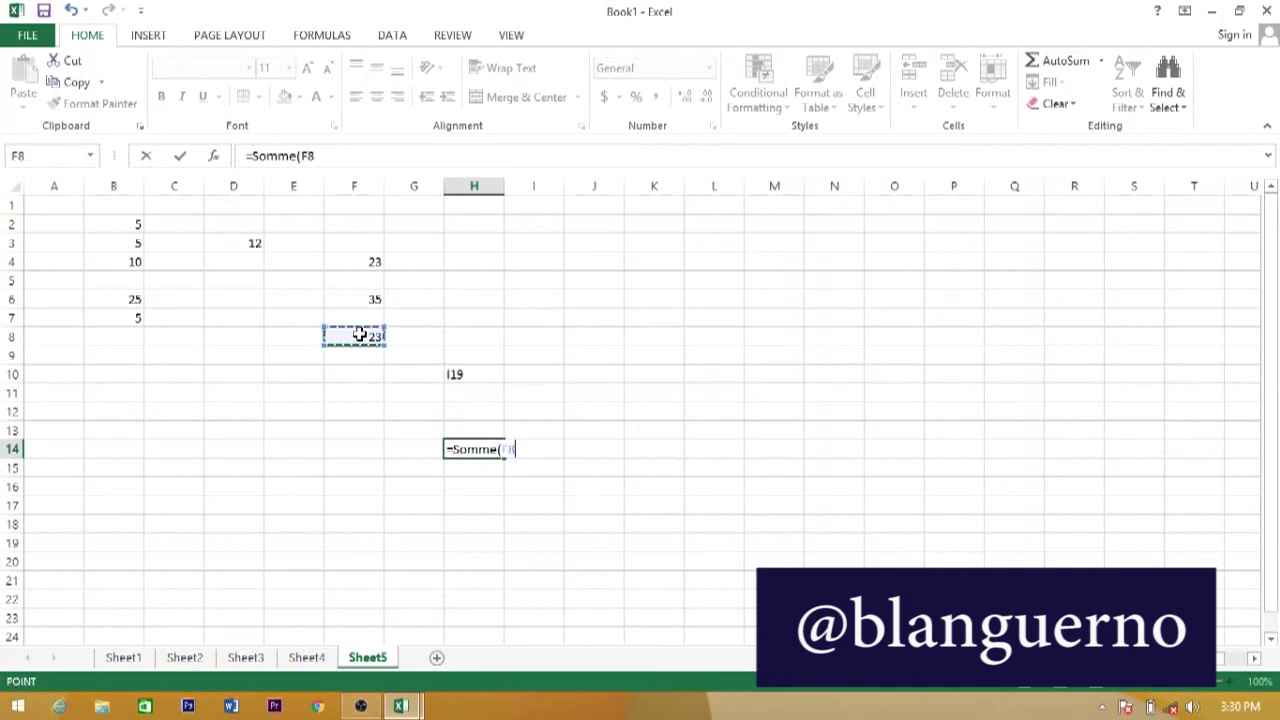
{"action": "type", "text": ";"}
Dismiss the formula error and erase the broken Somme formula in H14
{"action": "left_click", "coordinate": [365, 298]}
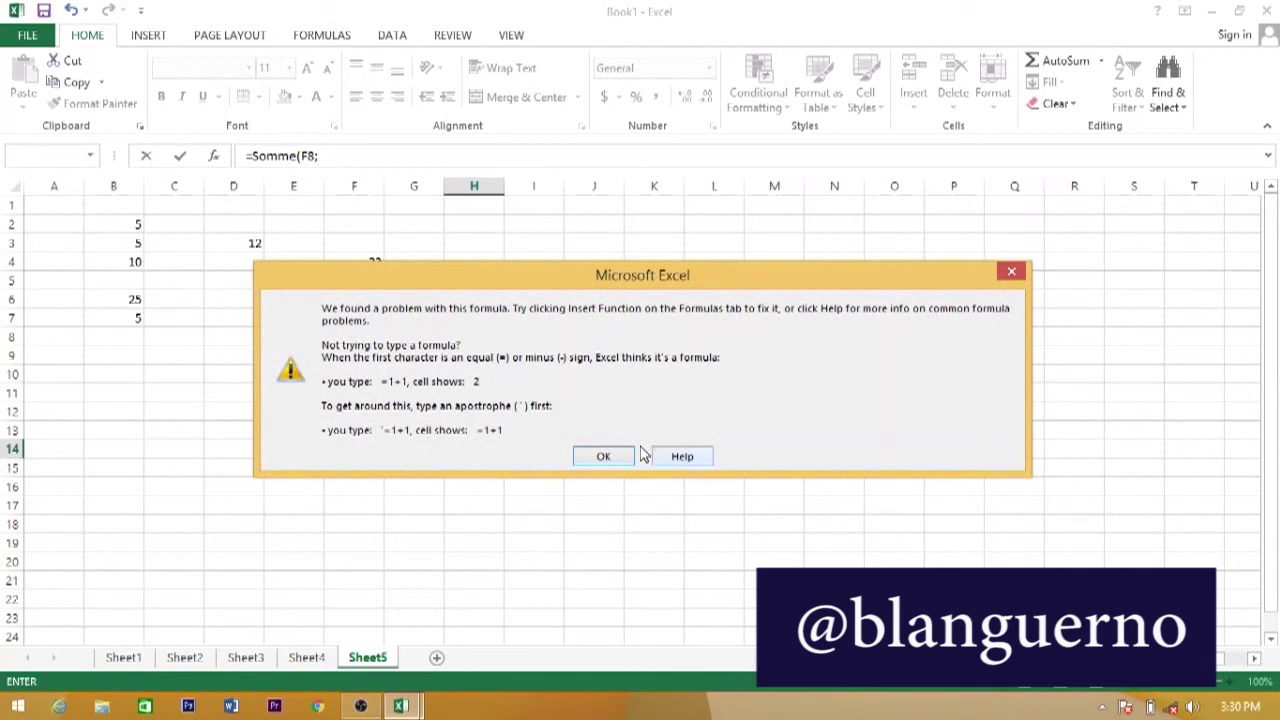
{"action": "left_click", "coordinate": [1011, 272]}
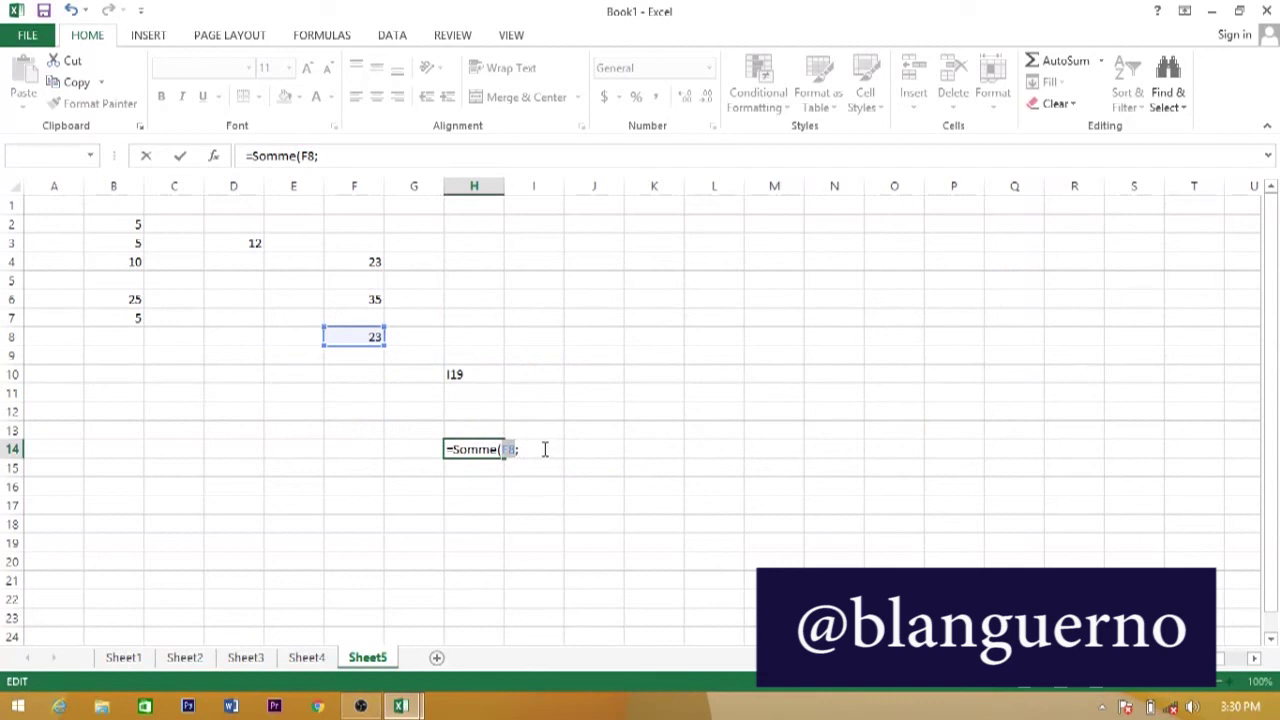
{"action": "key", "text": "BackSpace"}
{"action": "key", "text": "BackSpace"}
{"action": "key", "text": "BackSpace"}
{"action": "key", "text": "BackSpace"}
{"action": "key", "text": "BackSpace"}
{"action": "key", "text": "BackSpace"}
Leave ';' in H14 and enter =SUM(F4:F6) in H12, giving 58
{"action": "type", "text": ";"}
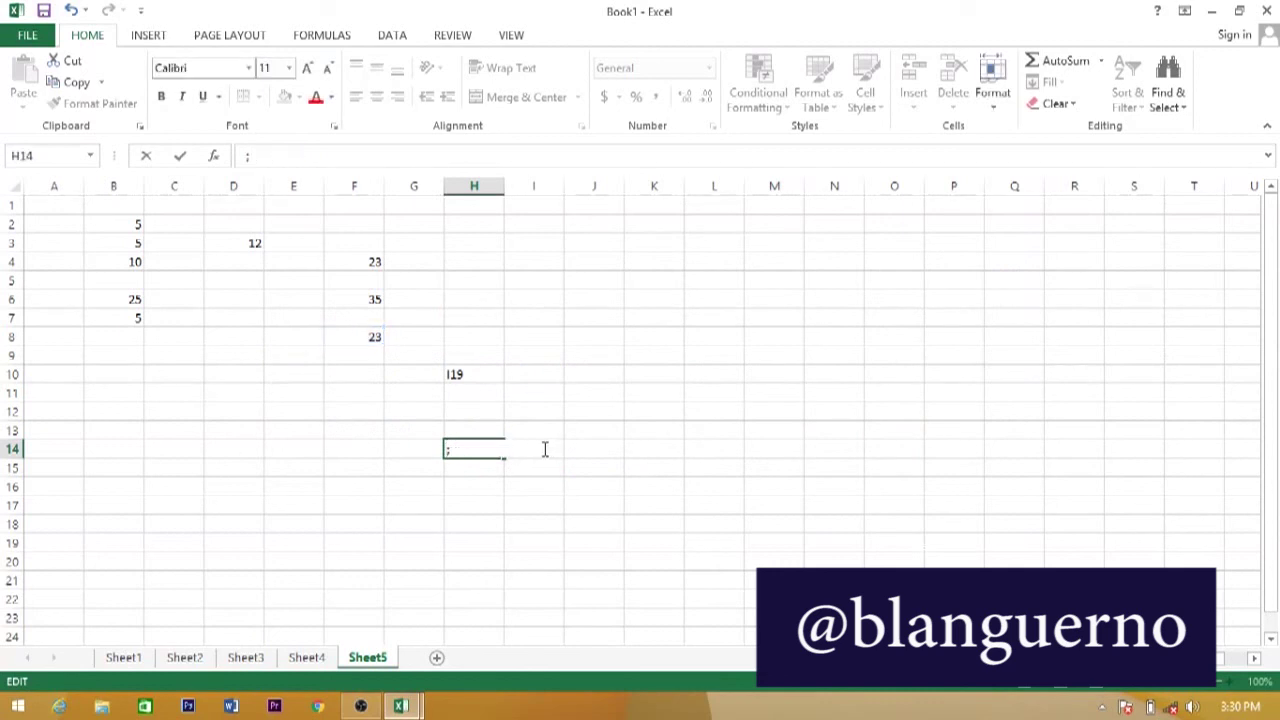
{"action": "left_click", "coordinate": [466, 408]}
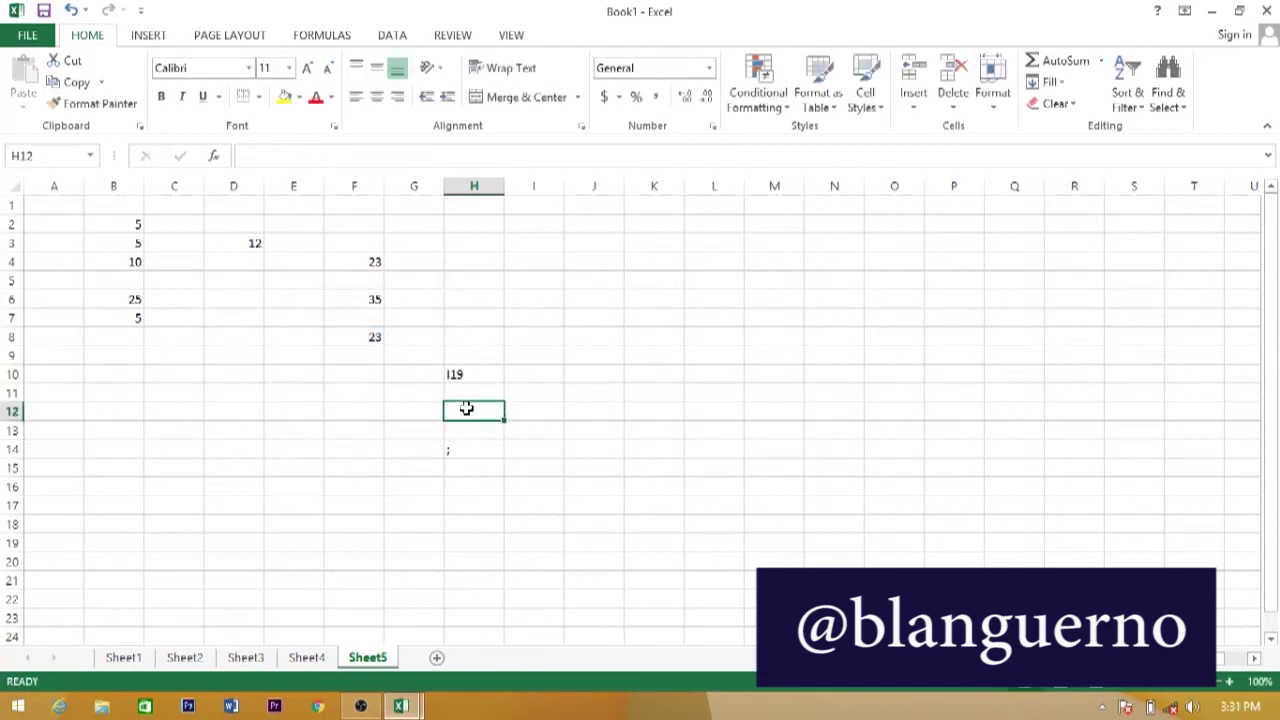
{"action": "type", "text": "="}
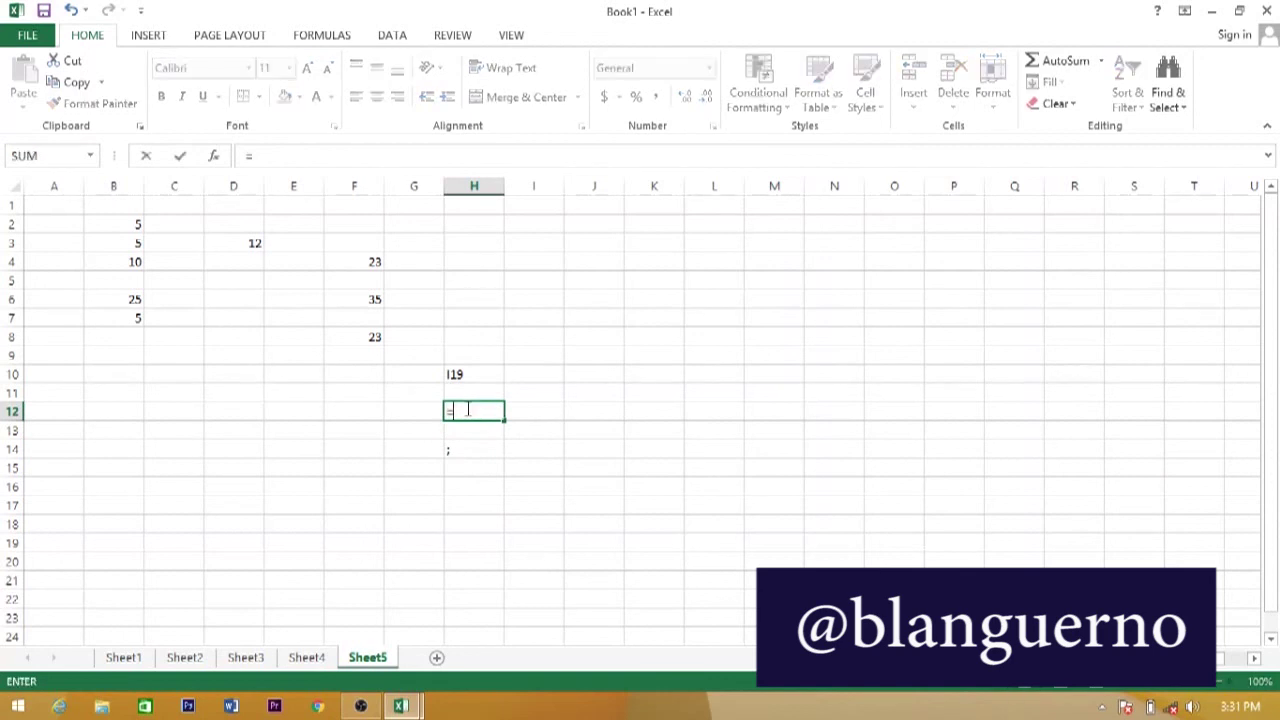
{"action": "type", "text": "SU"}
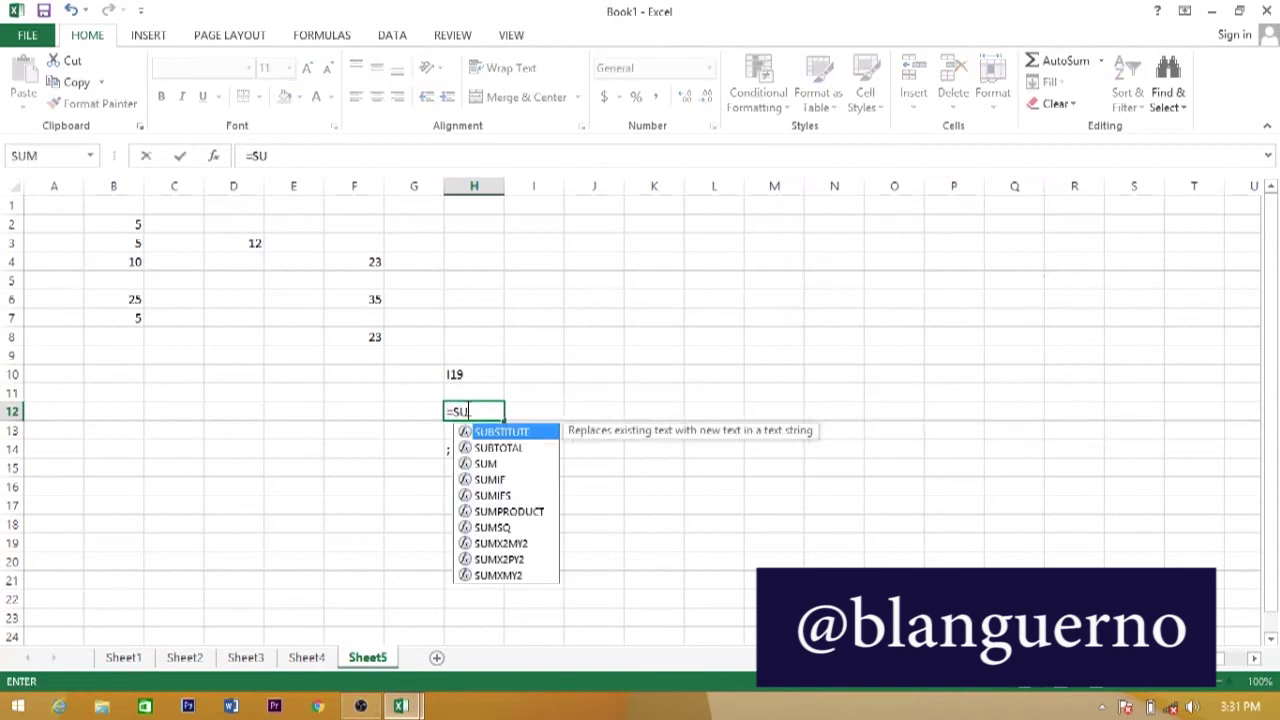
{"action": "type", "text": "M"}
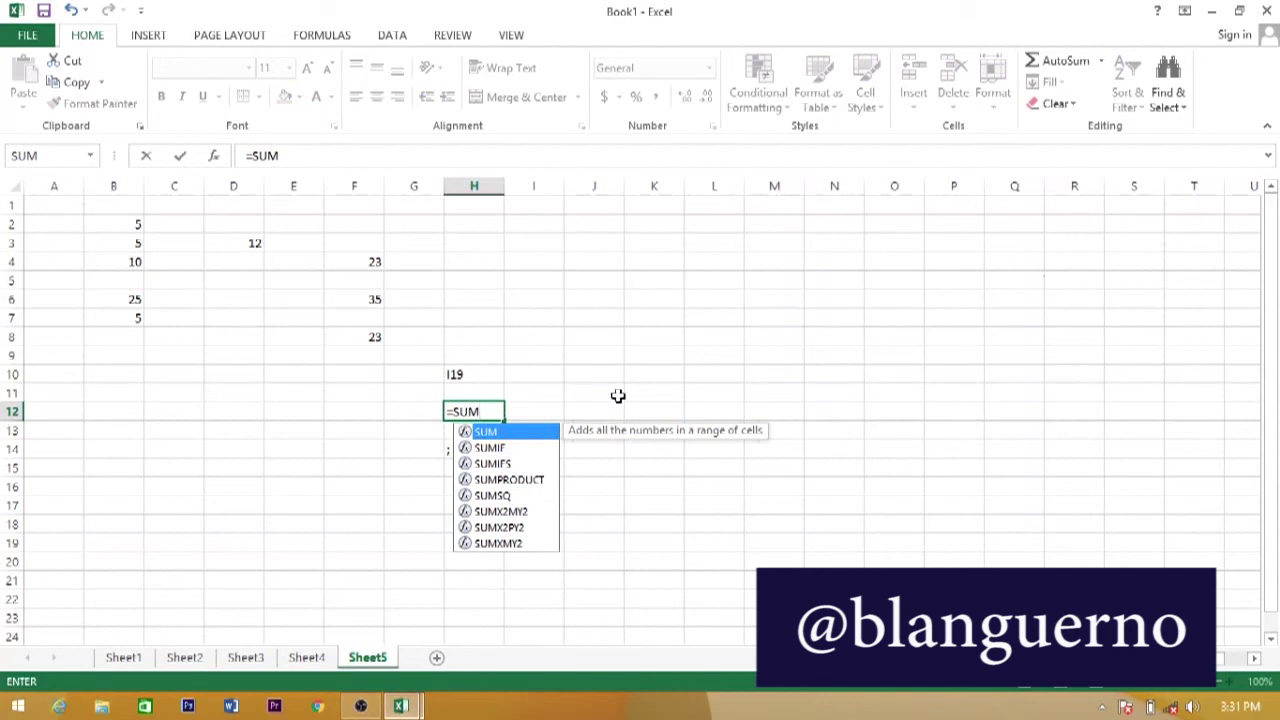
{"action": "double_click", "coordinate": [485, 432]}
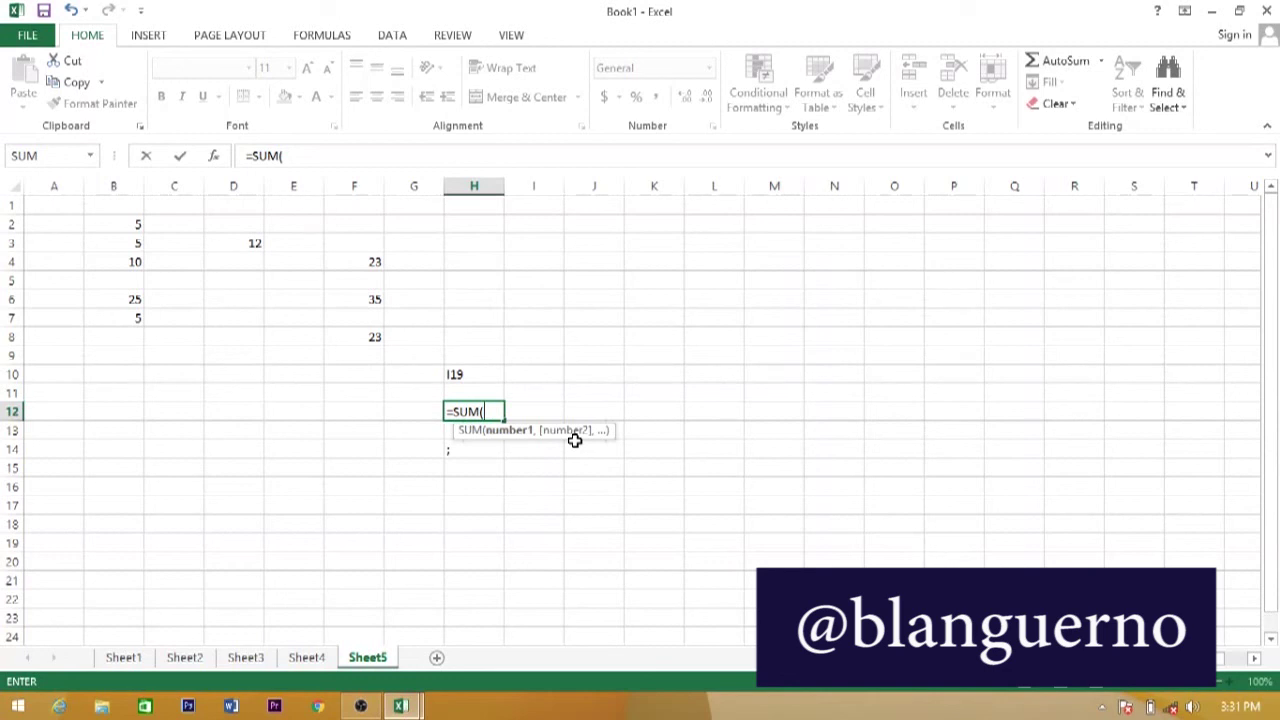
{"action": "left_click", "coordinate": [371, 262]}
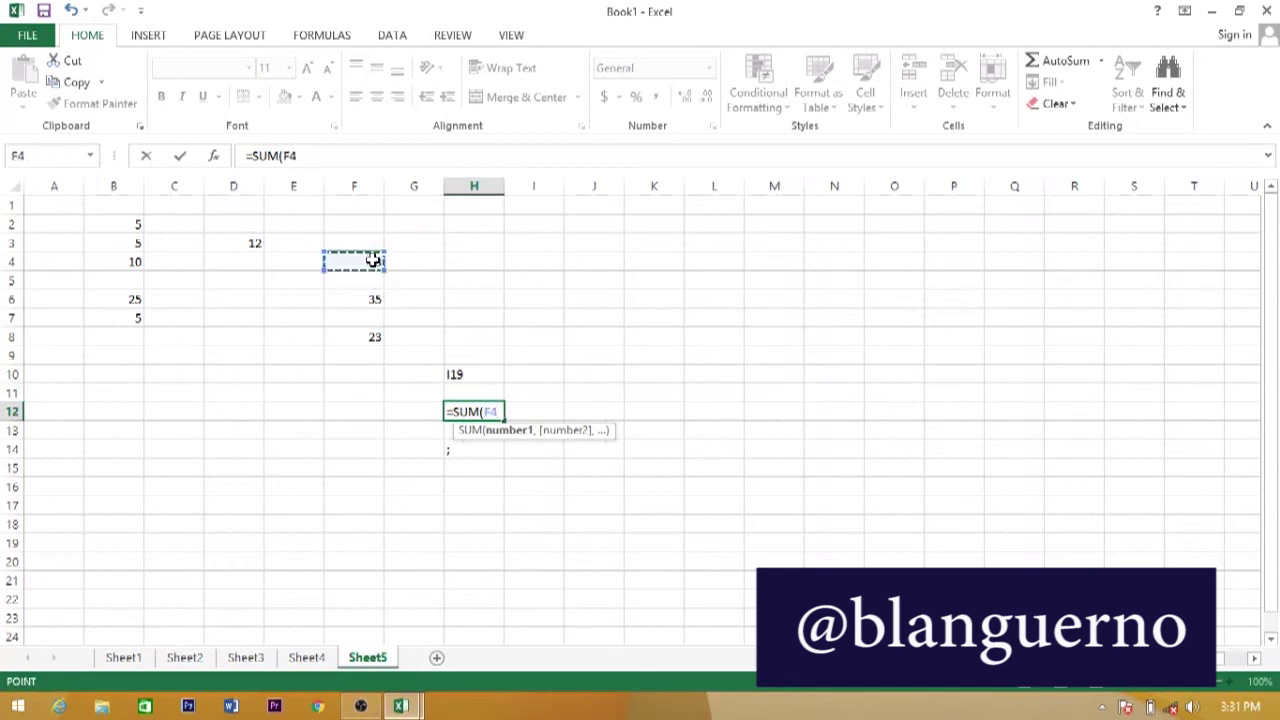
{"action": "left_click_drag", "start_coordinate": [376, 259], "coordinate": [380, 302]}
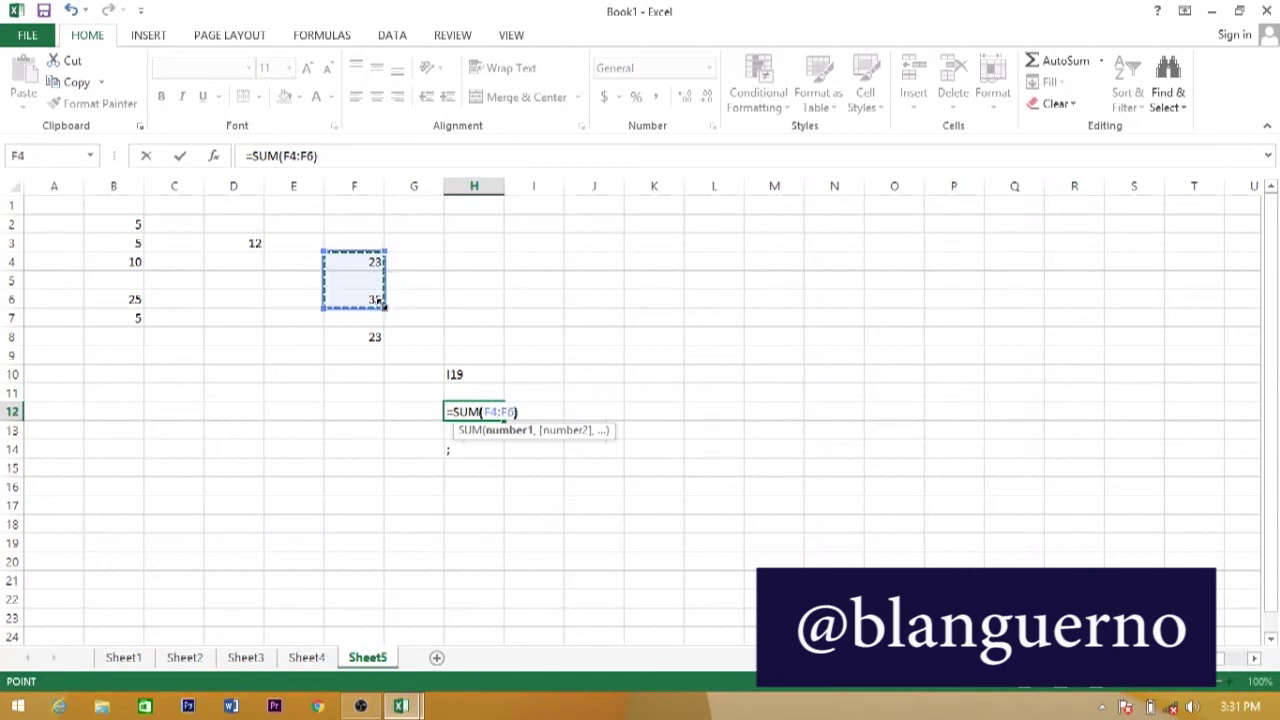
{"action": "type", "text": ")"}
{"action": "key", "text": "Return"}
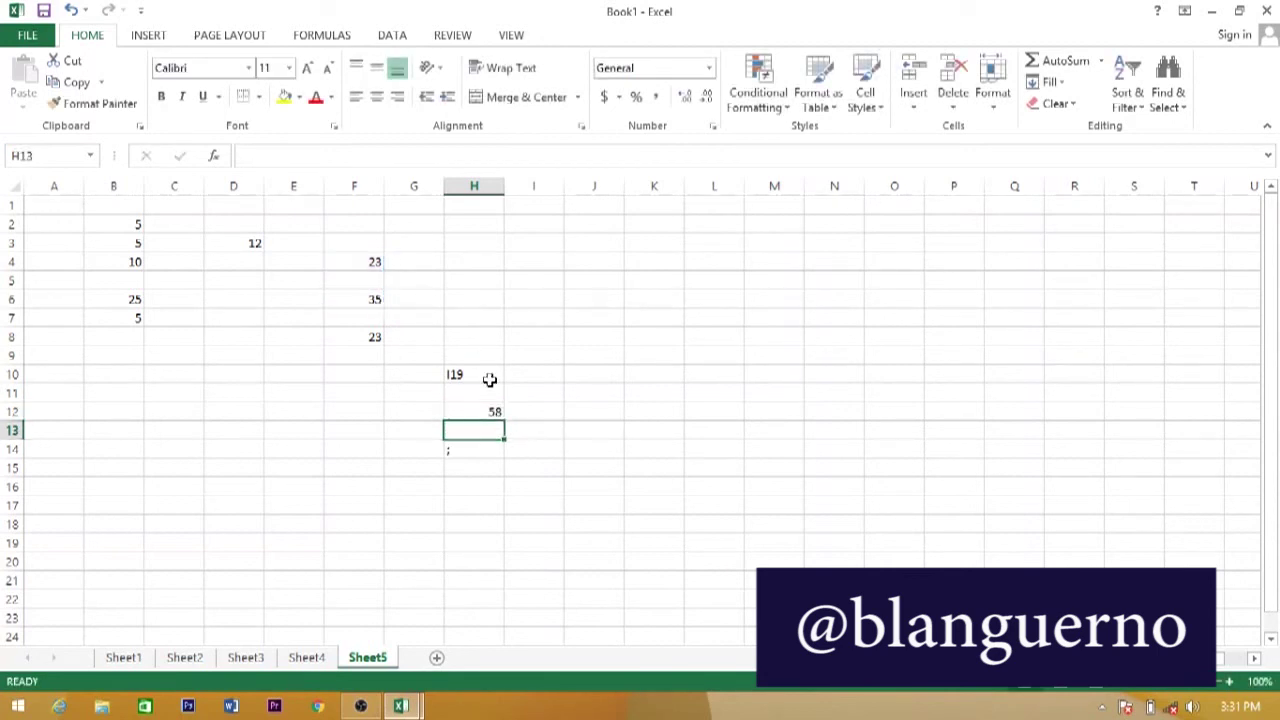
Enter =SUM(F4,F6) in I5 so it shows 58
{"action": "left_click", "coordinate": [529, 278]}
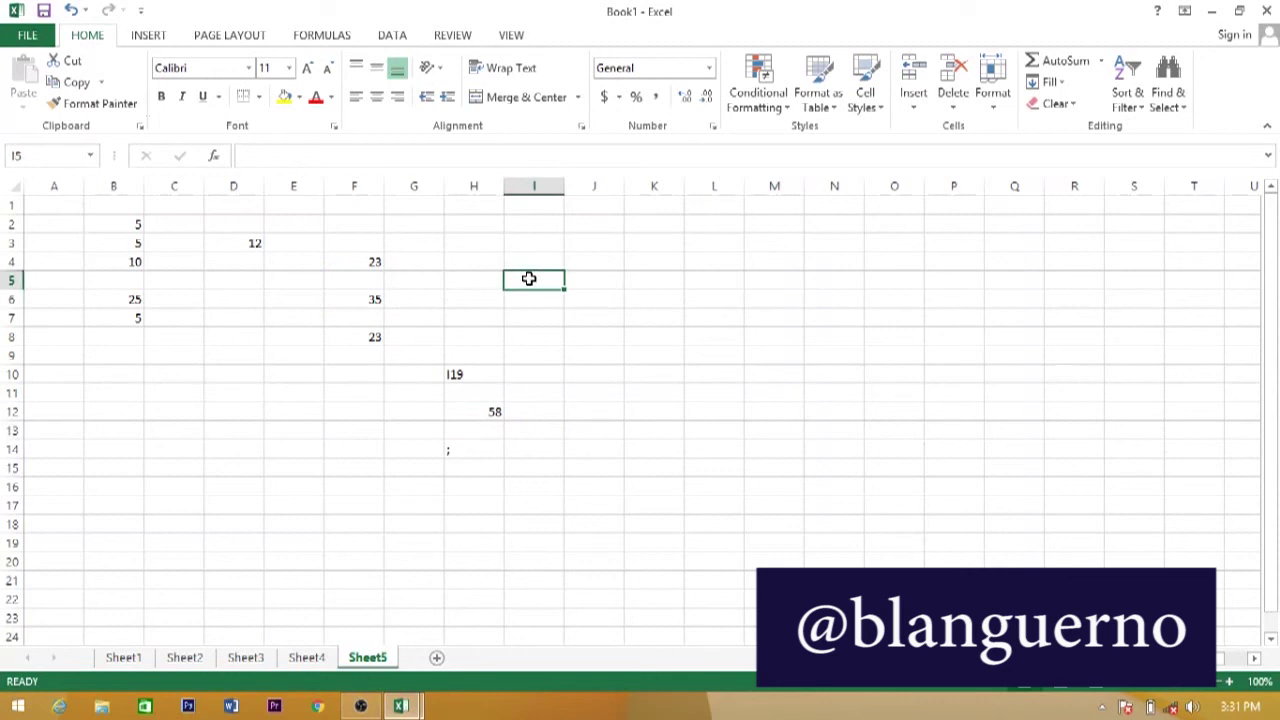
{"action": "type", "text": "="}
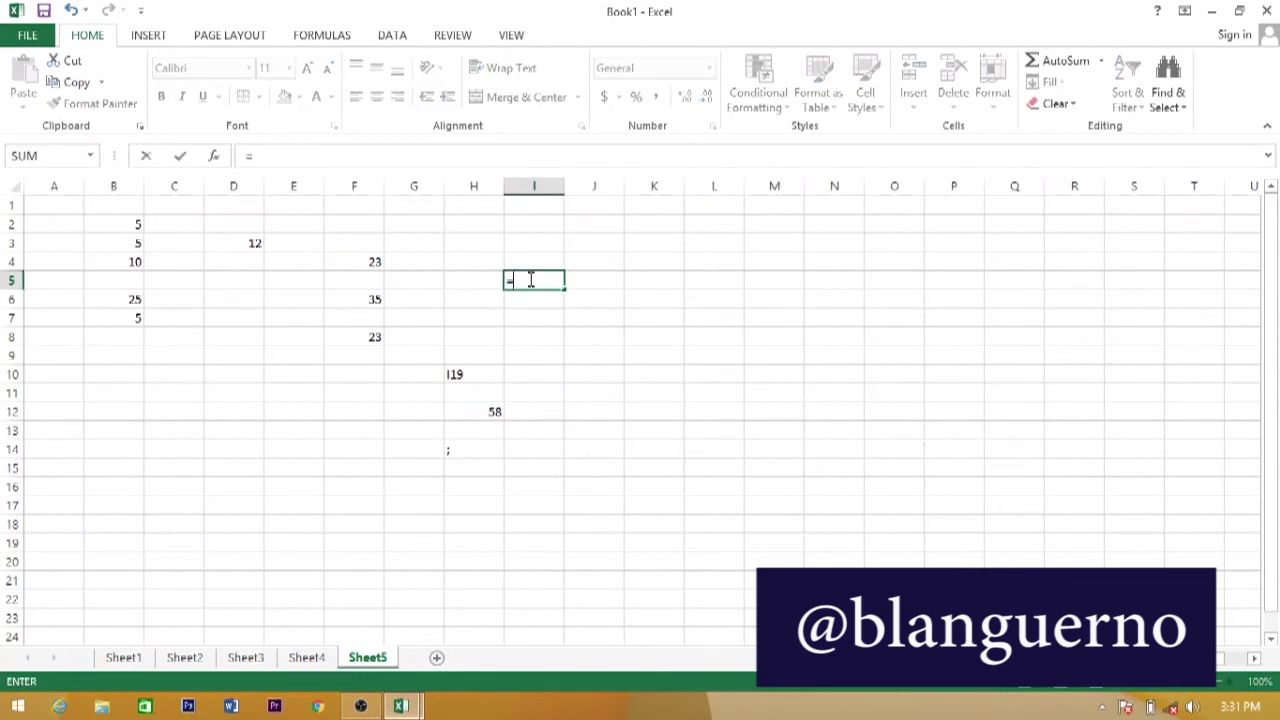
{"action": "type", "text": "SUM"}
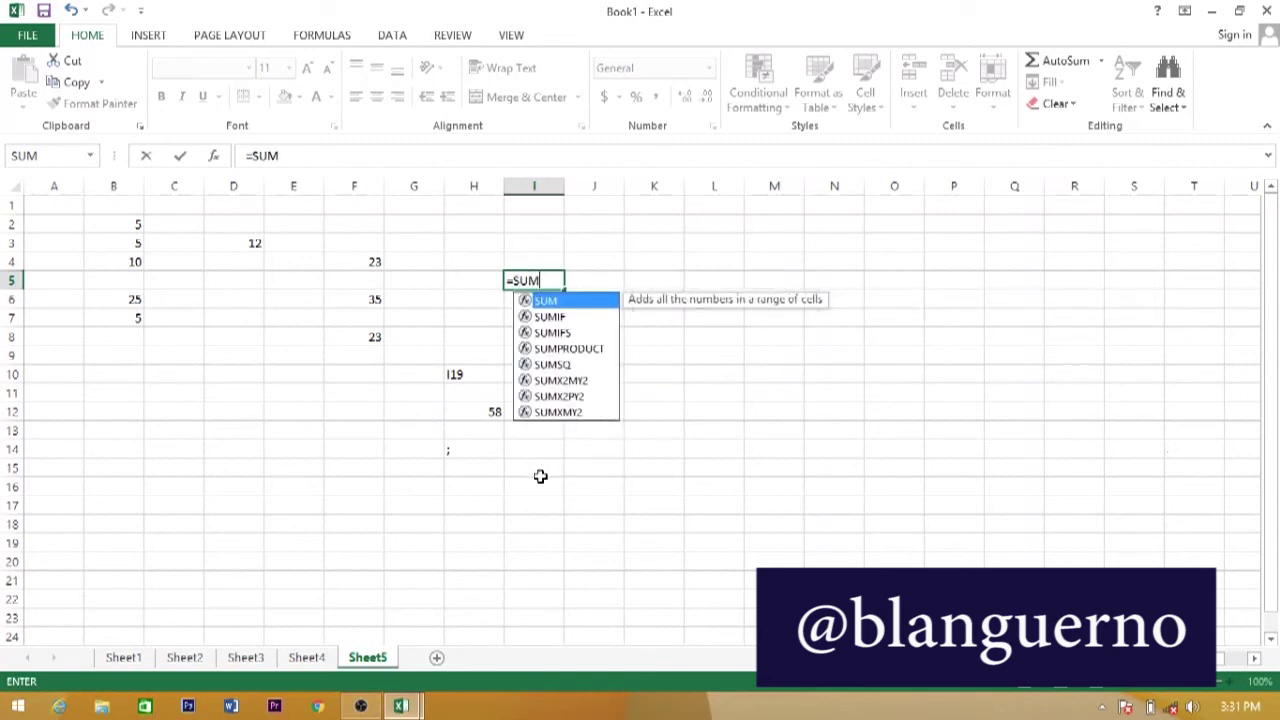
{"action": "type", "text": "SO"}
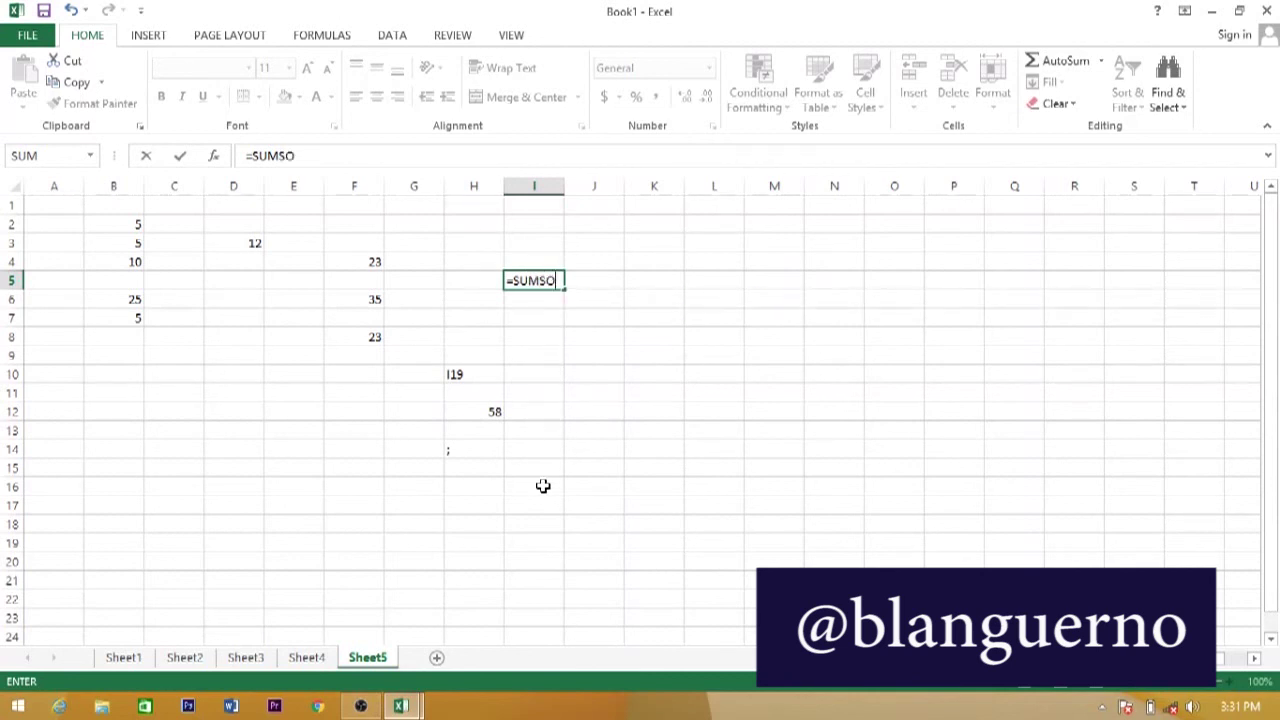
{"action": "key", "text": "BackSpace"}
{"action": "key", "text": "BackSpace"}
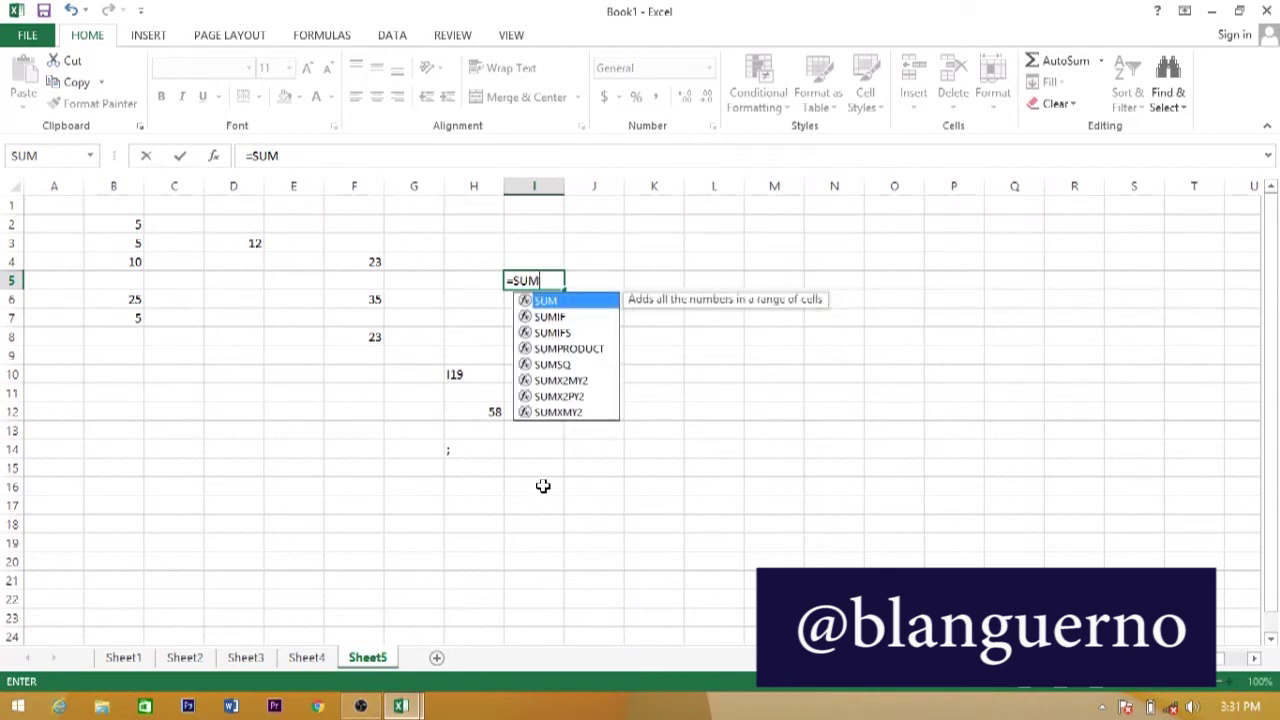
{"action": "type", "text": "("}
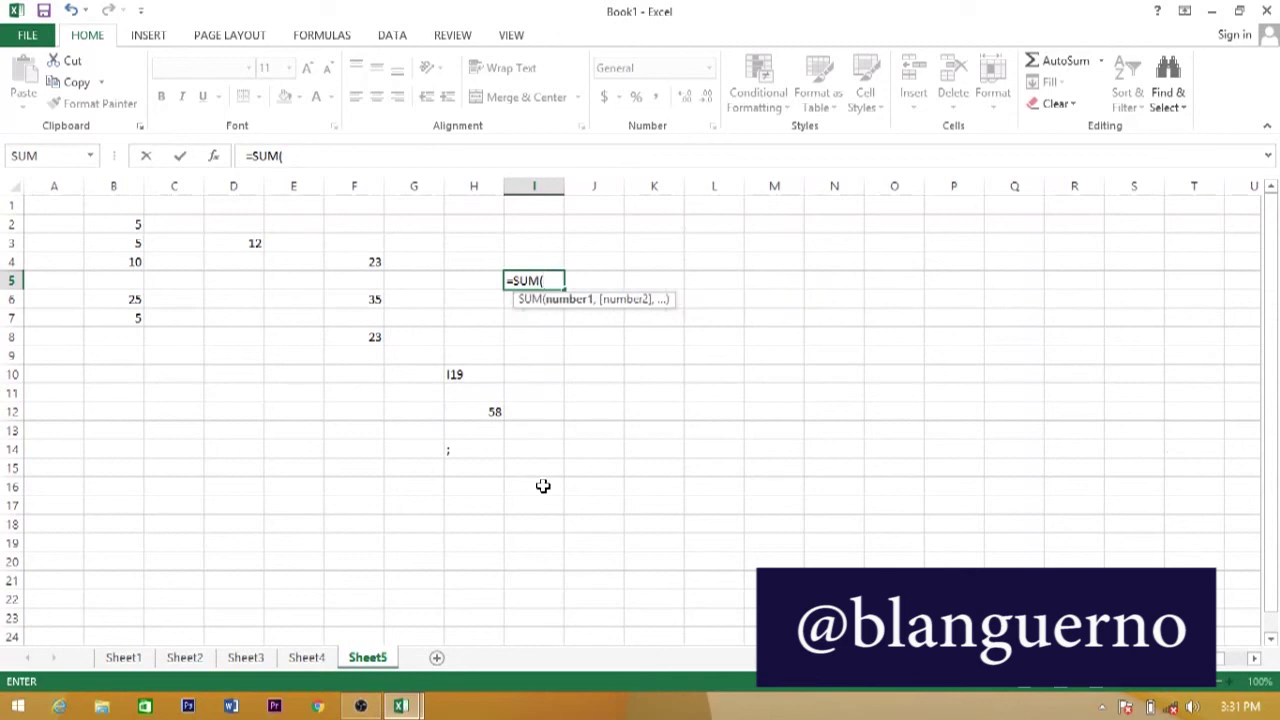
{"action": "left_click", "coordinate": [368, 262]}
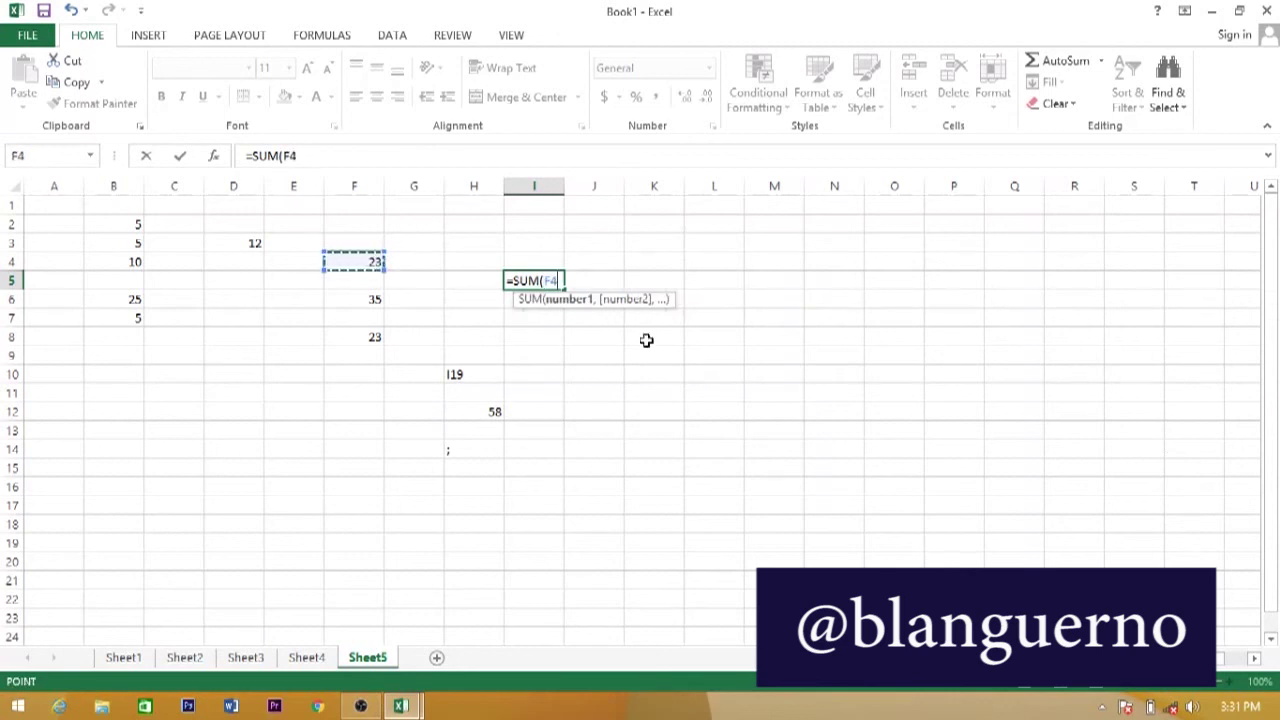
{"action": "type", "text": ","}
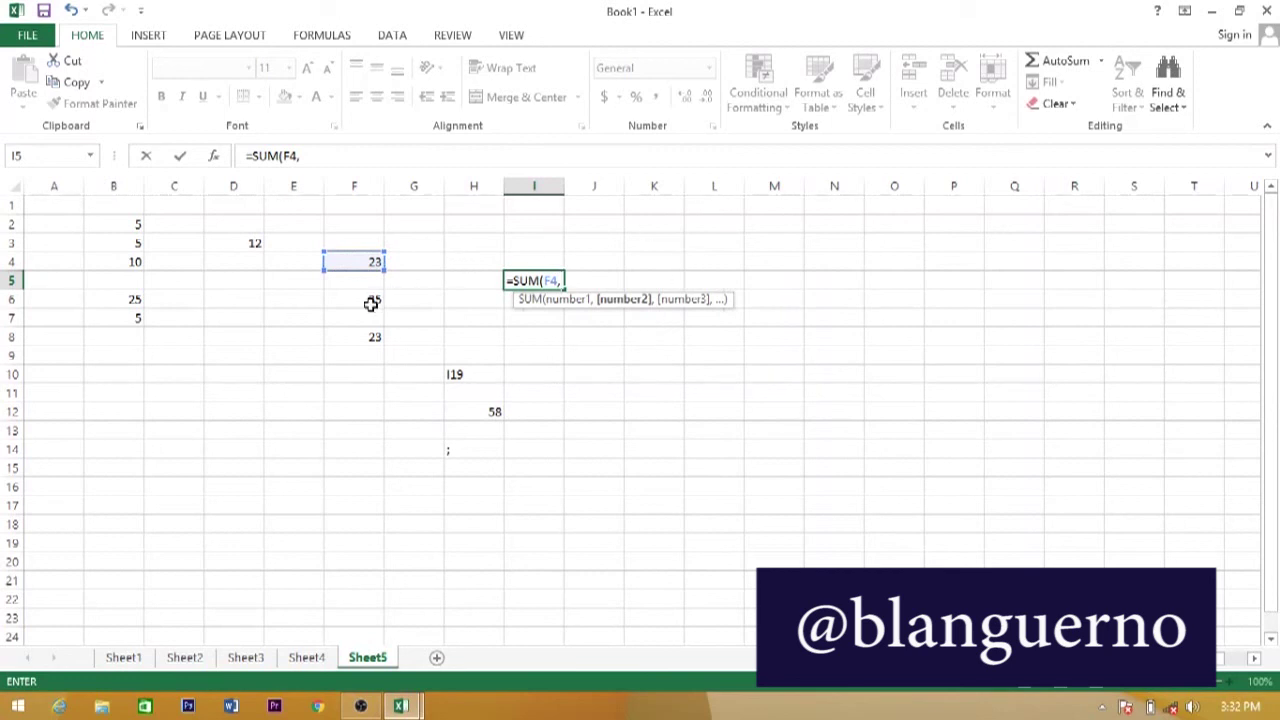
{"action": "left_click", "coordinate": [375, 303]}
{"action": "key", "text": "BackSpace"}
{"action": "type", "text": ")"}
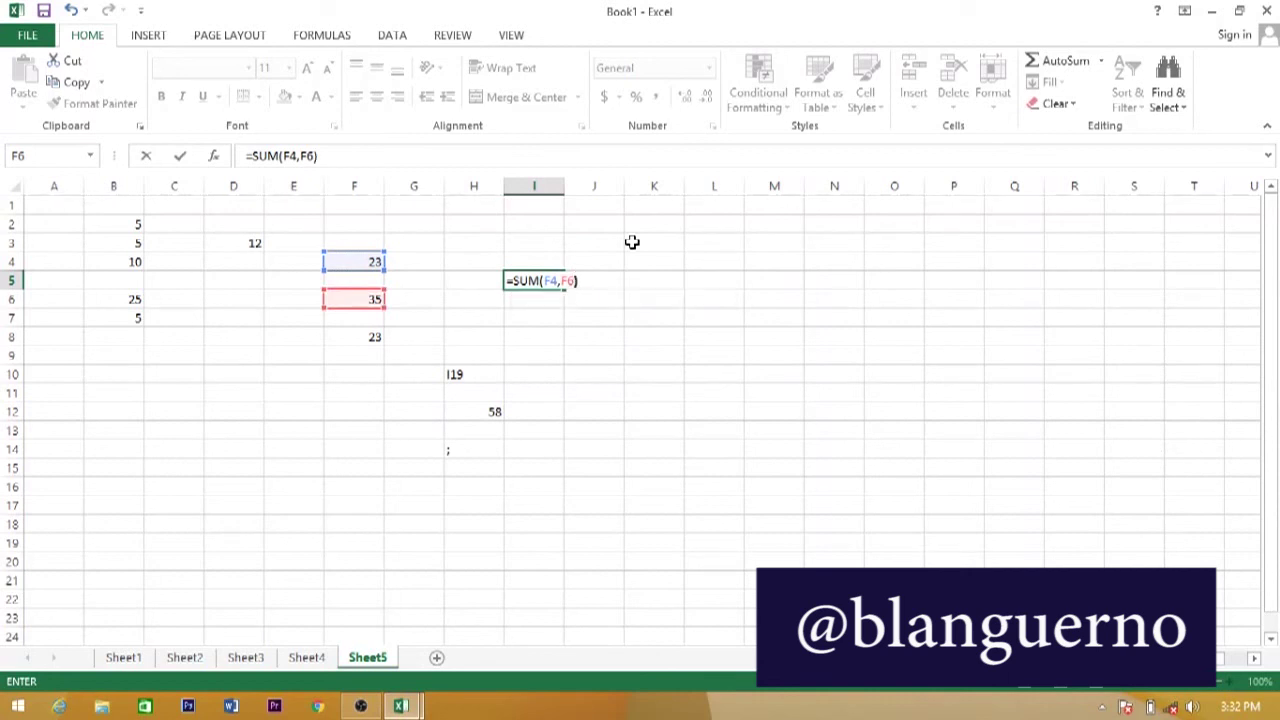
{"action": "key", "text": "Return"}
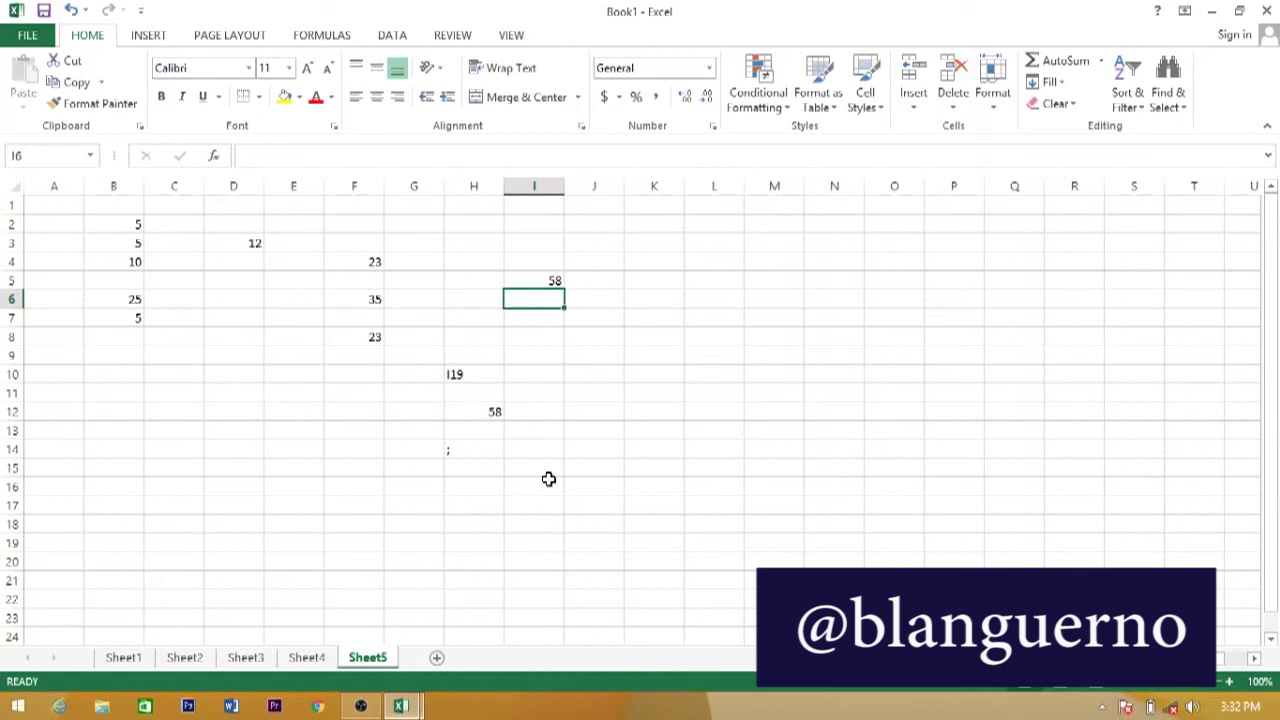
Type a word in B11 and 122222 in B9
{"action": "left_click", "coordinate": [88, 400]}
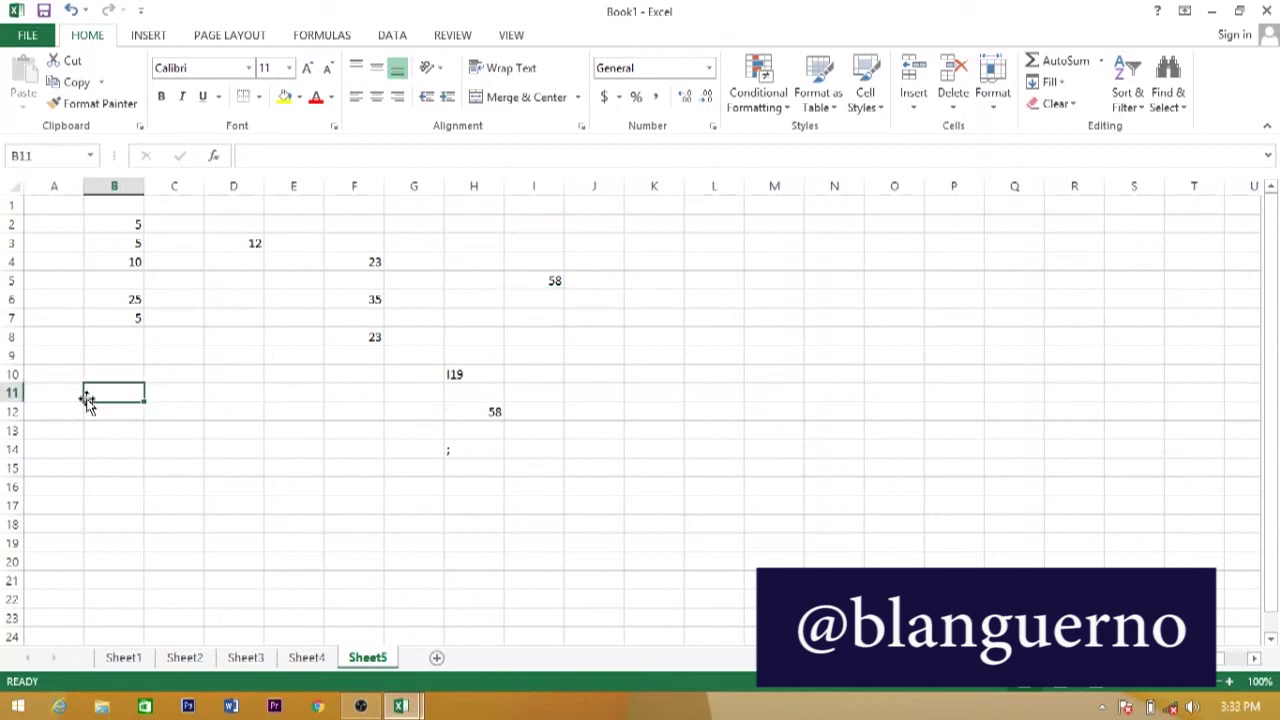
{"action": "type", "text": "j"}
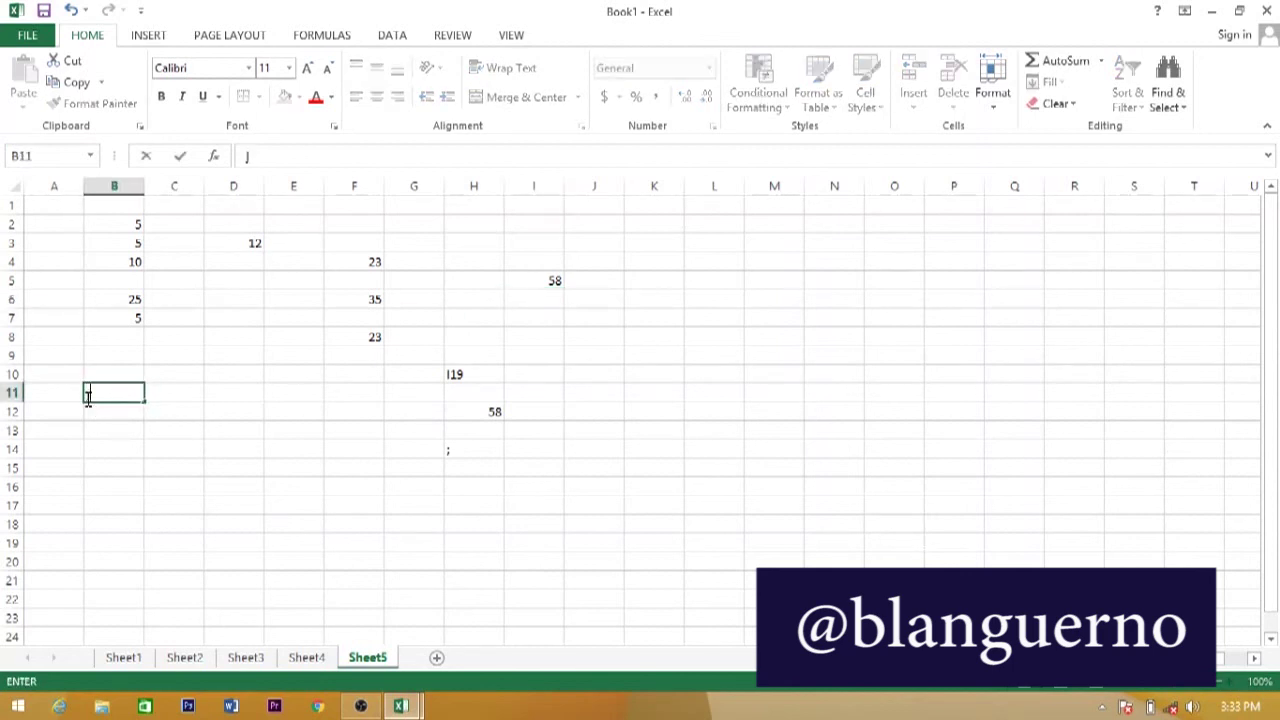
{"action": "key", "text": "BackSpace"}
{"action": "type", "text": "JESUS"}
{"action": "left_click", "coordinate": [113, 354]}
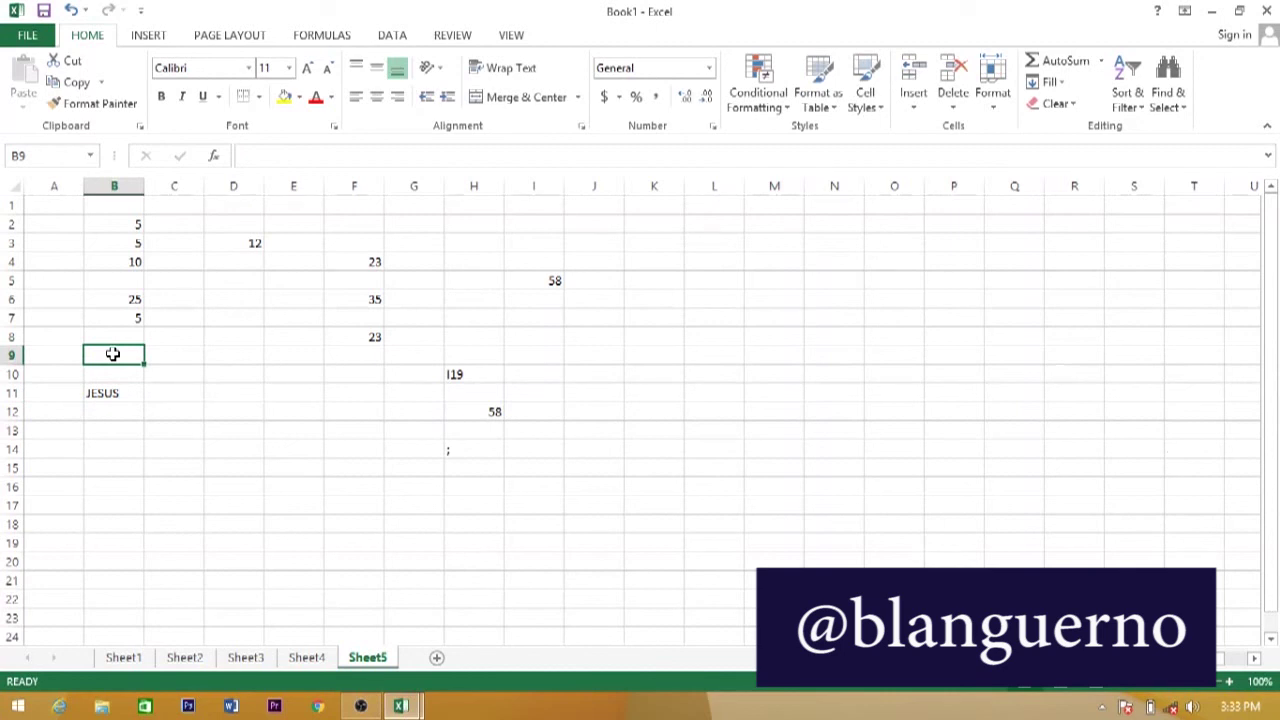
{"action": "type", "text": "122222"}
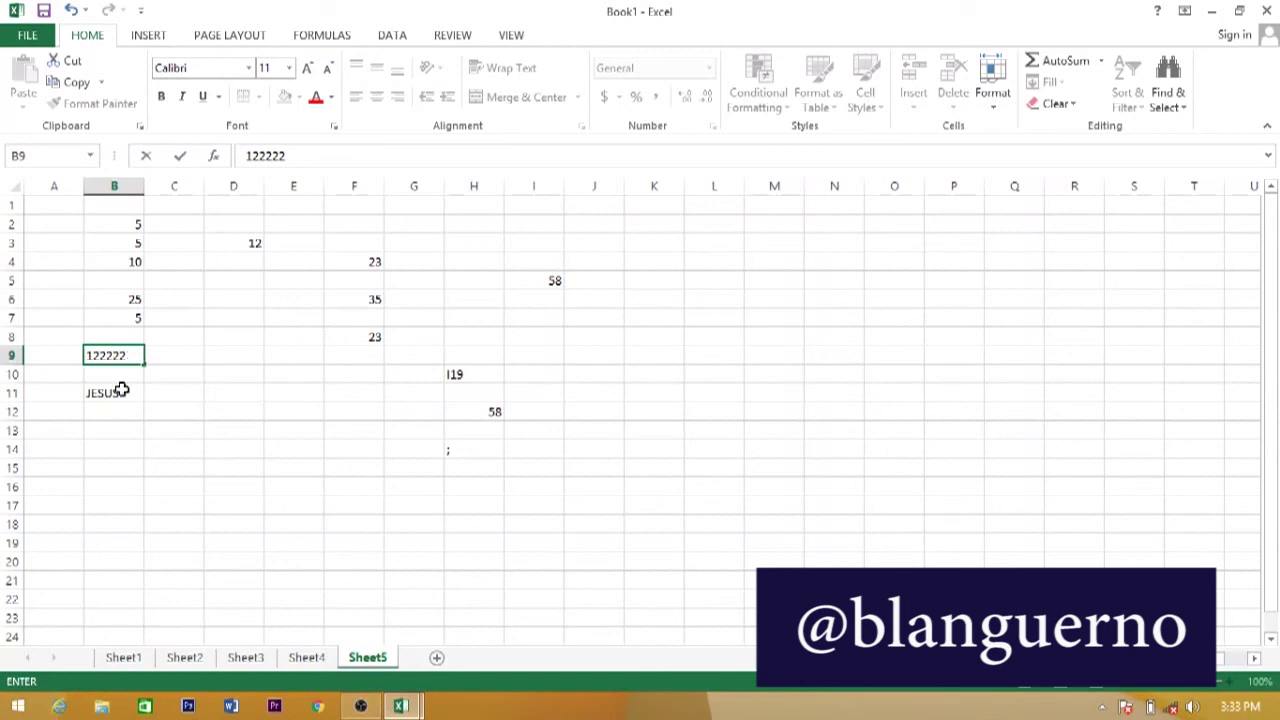
{"action": "left_click", "coordinate": [100, 434]}
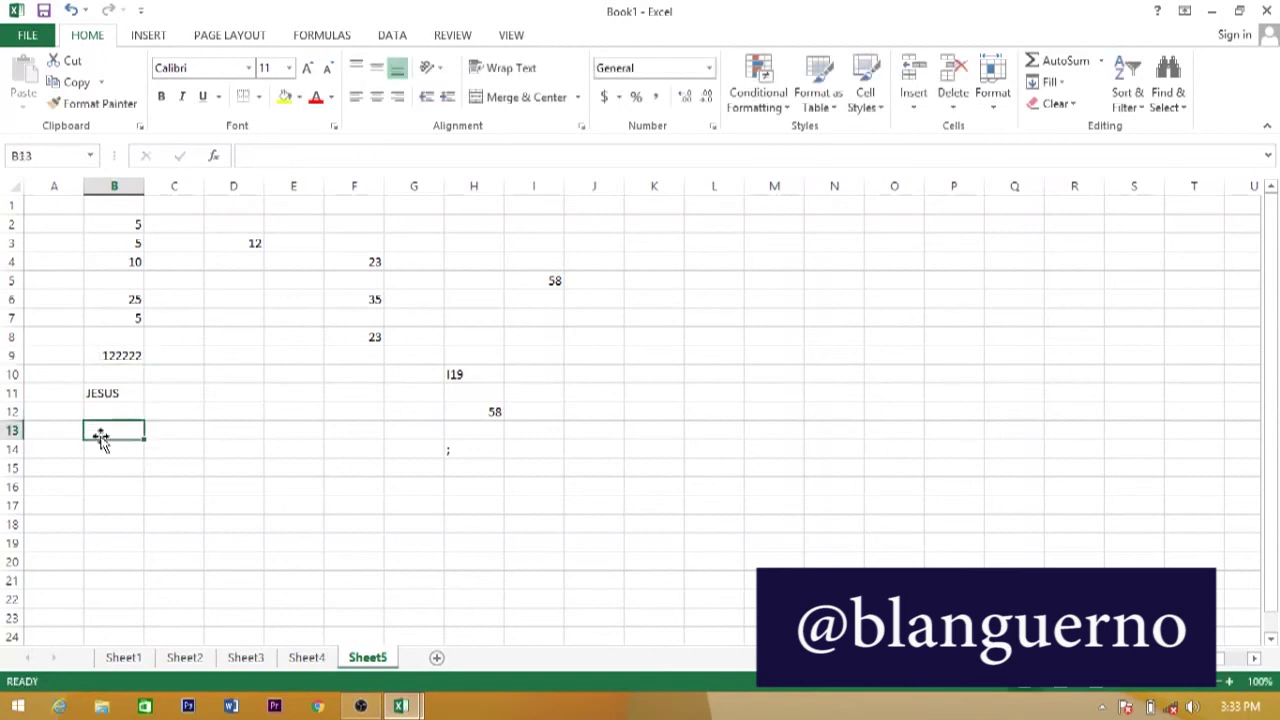